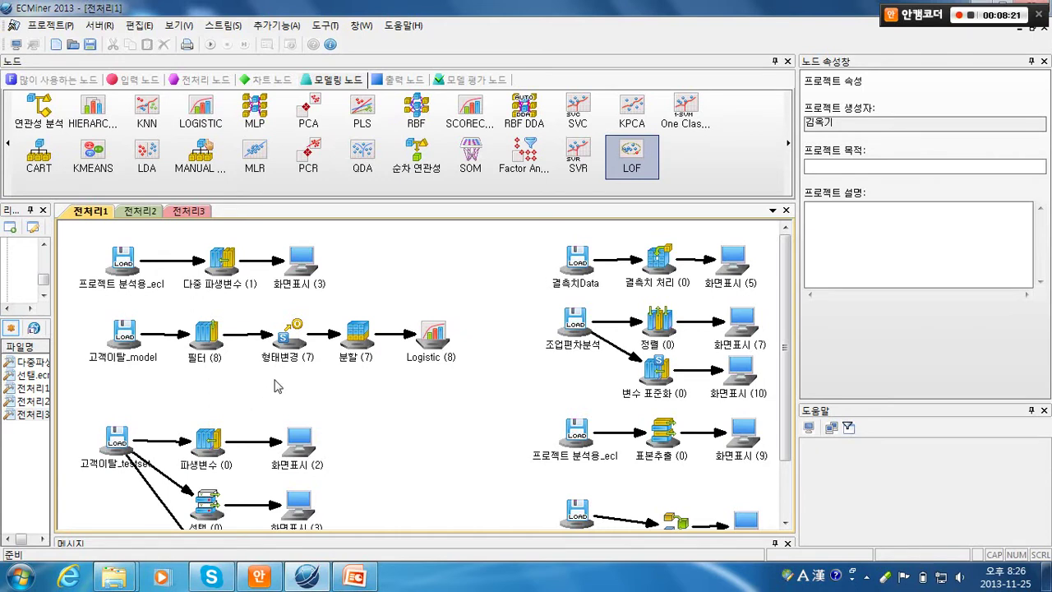
- Open the 프로젝트 분석용_ecl data and generate statistics for all of its data
double_click(119, 260)
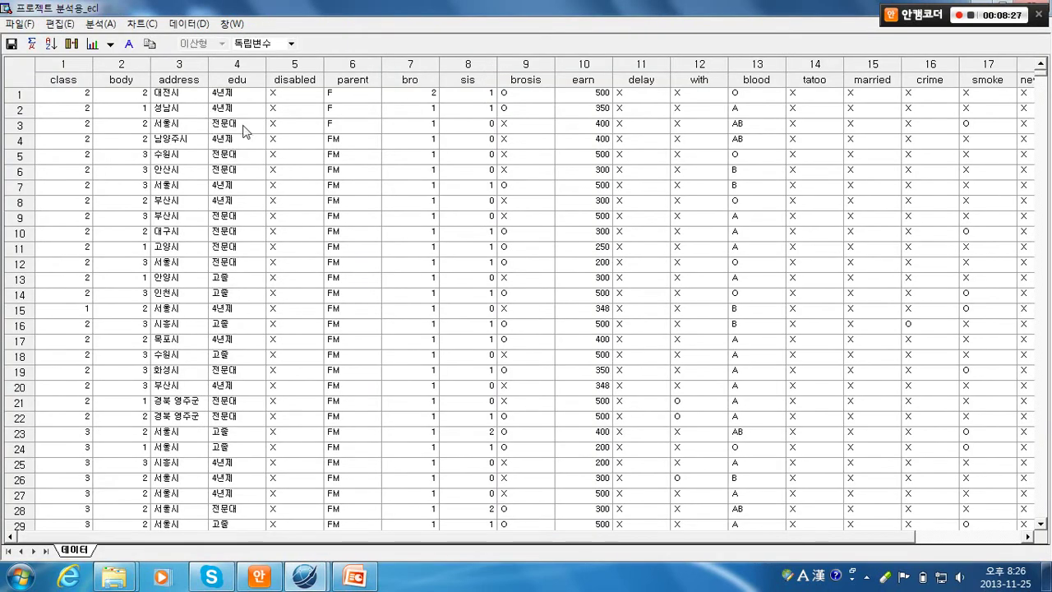
left_click(100, 24)
mouse_move(186, 42)
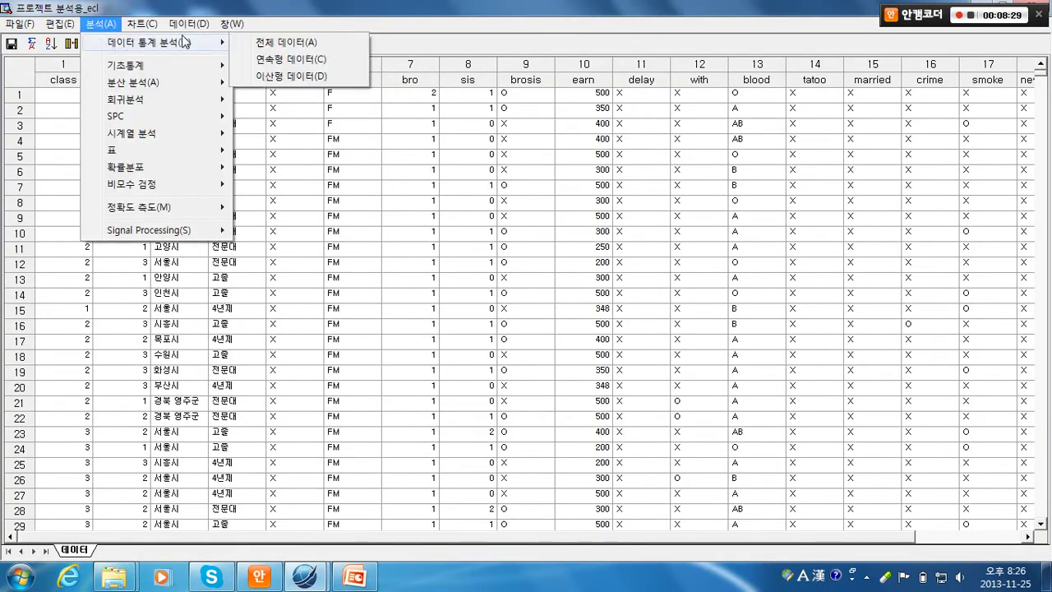
left_click(274, 42)
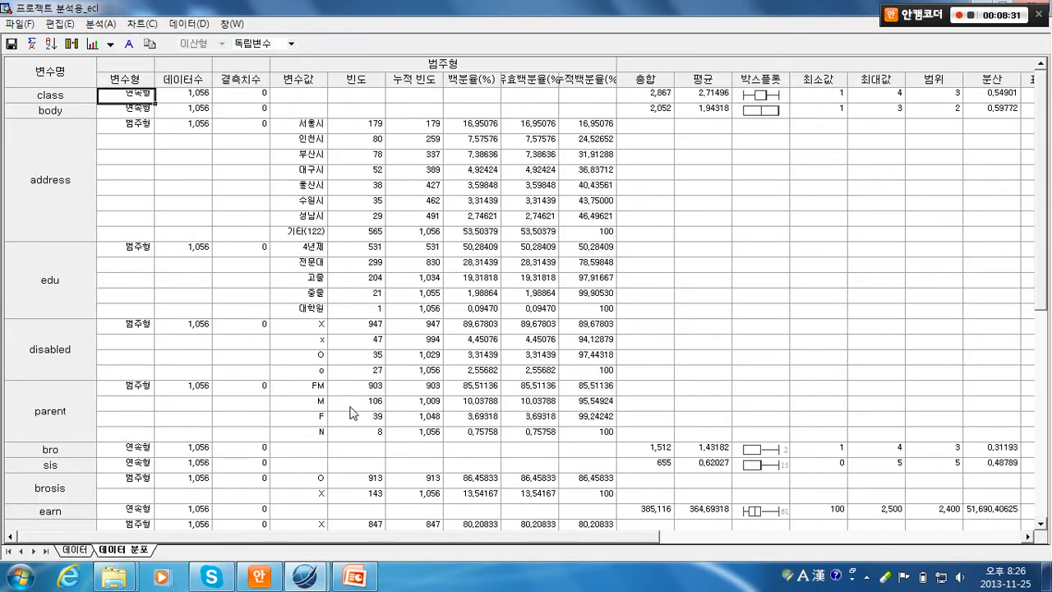
- Examine the upper- and lowercase category values of disabled, delay and with in the distribution table, then close the data window
left_click(307, 341)
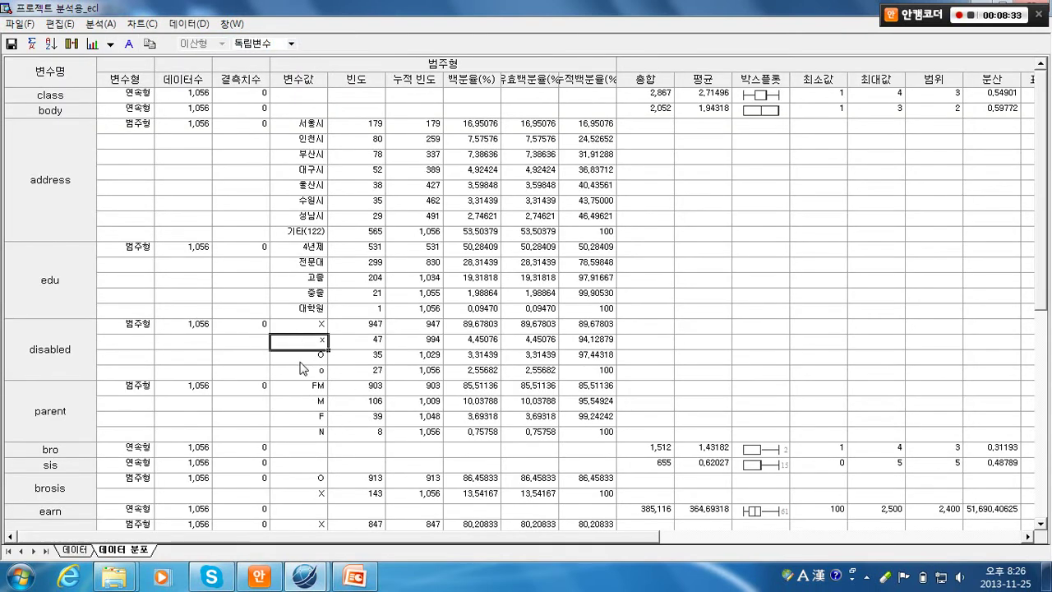
left_click(304, 370)
left_click(300, 340)
left_click(299, 371)
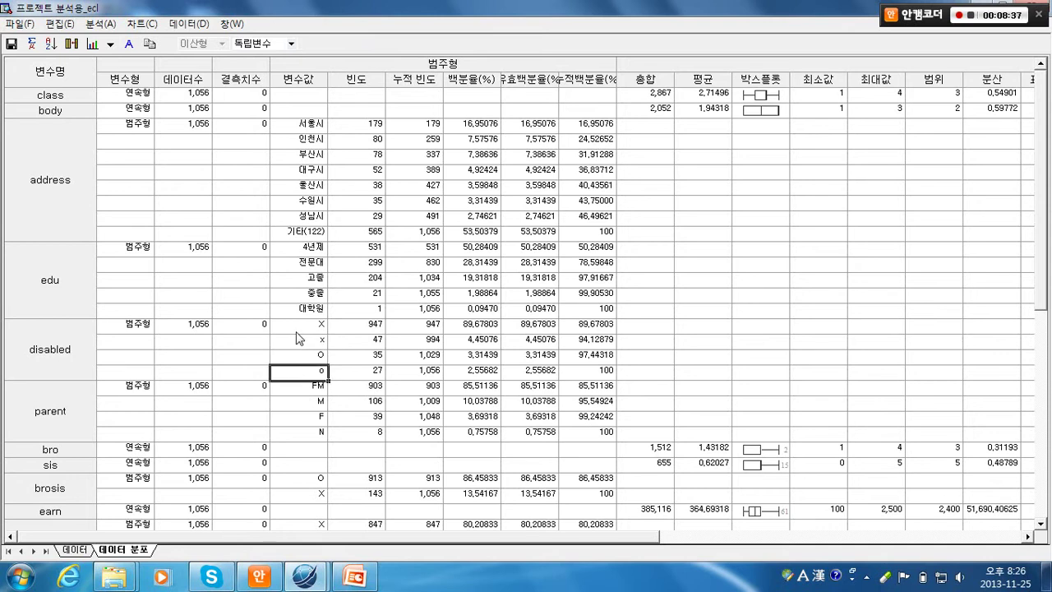
scroll(262, 448, "down", 1)
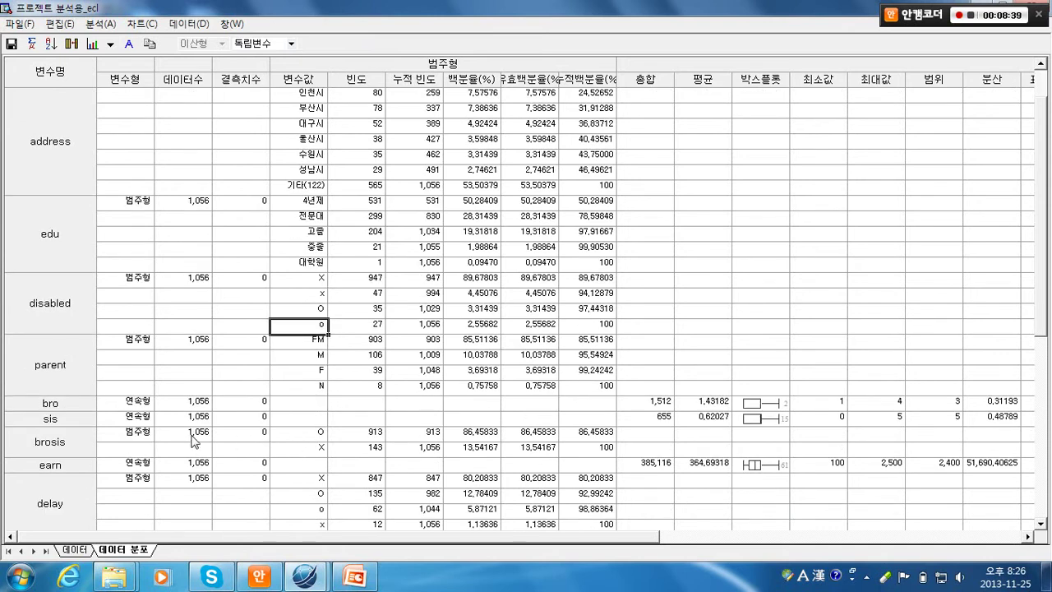
left_click(121, 493)
scroll(123, 489, "down", 1)
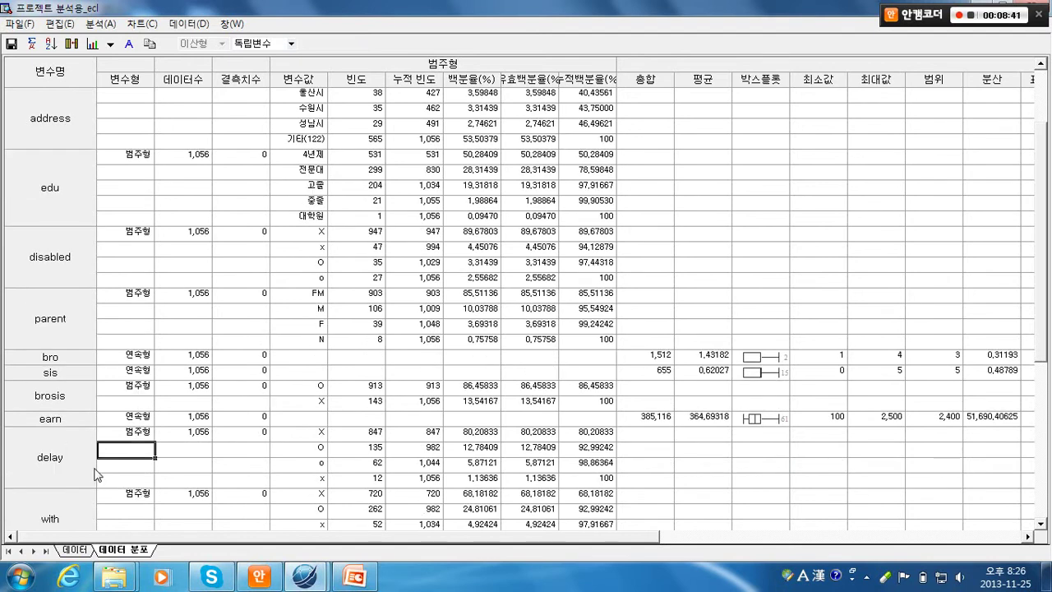
left_click(297, 448)
left_click(297, 477)
scroll(238, 475, "down", 2)
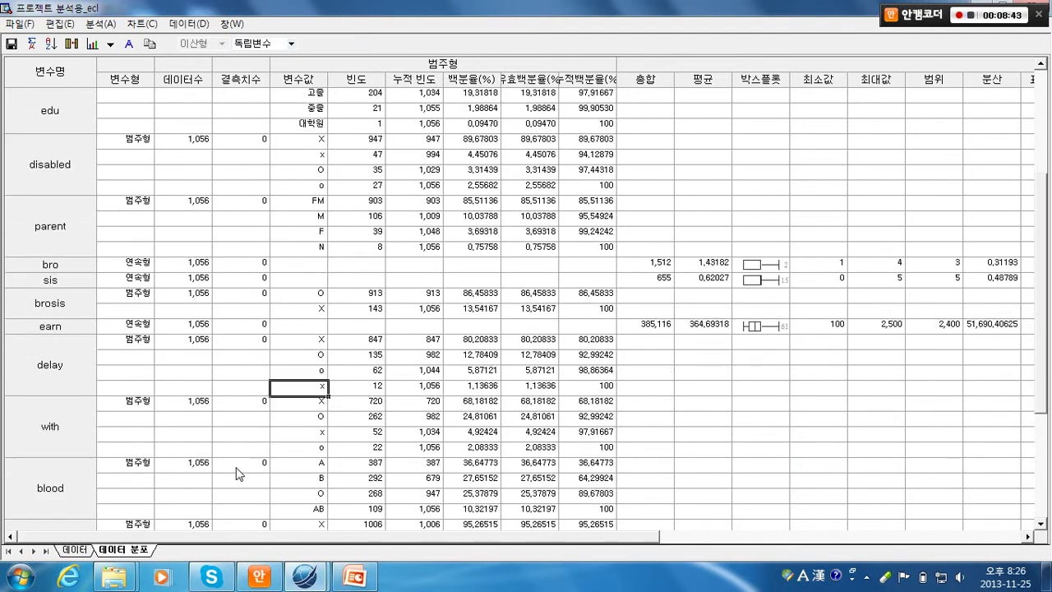
left_click(304, 445)
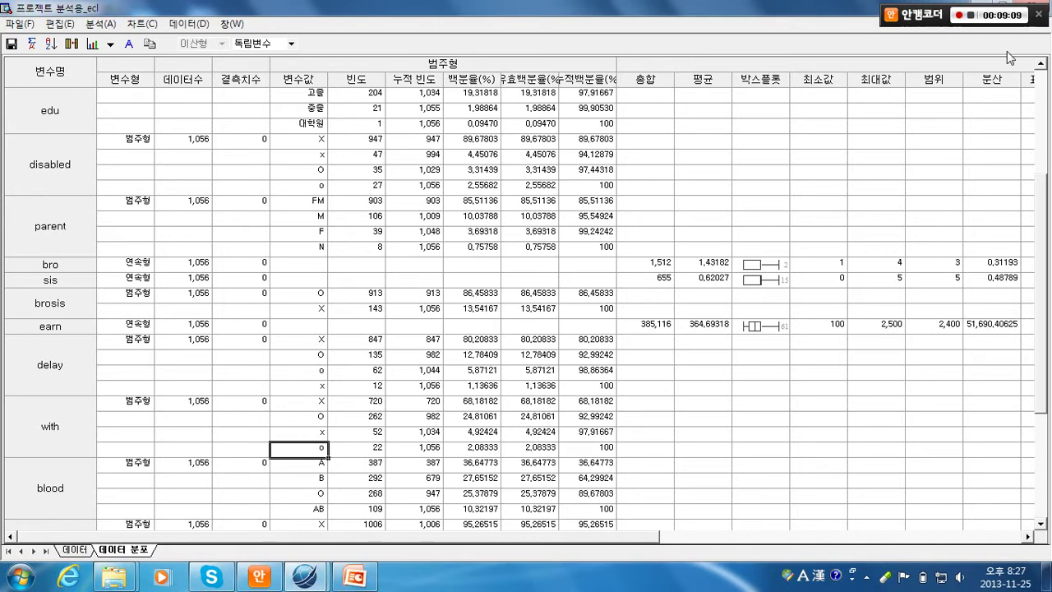
double_click(848, 8)
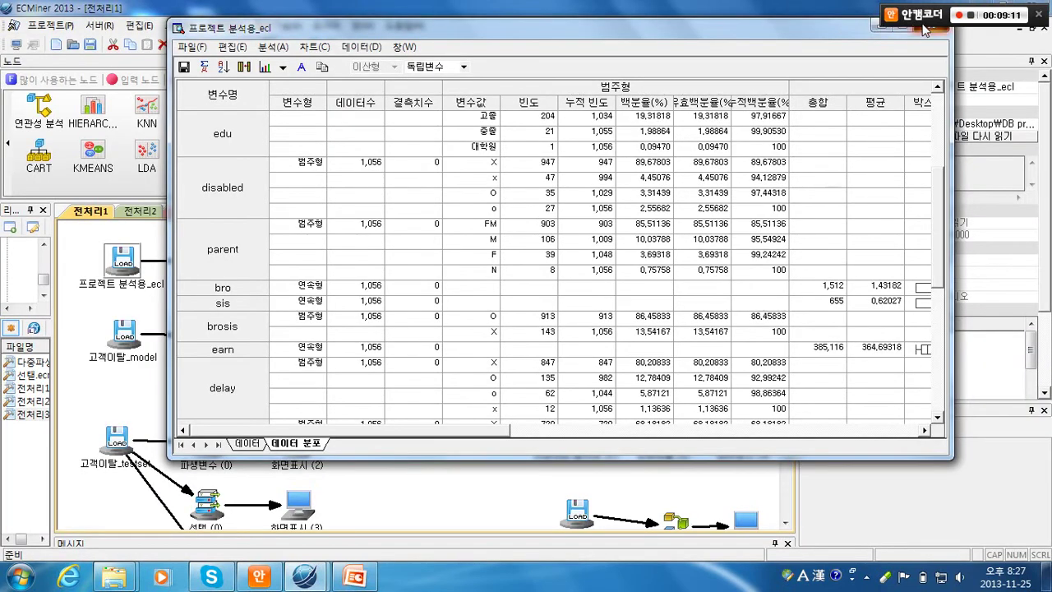
left_click(937, 26)
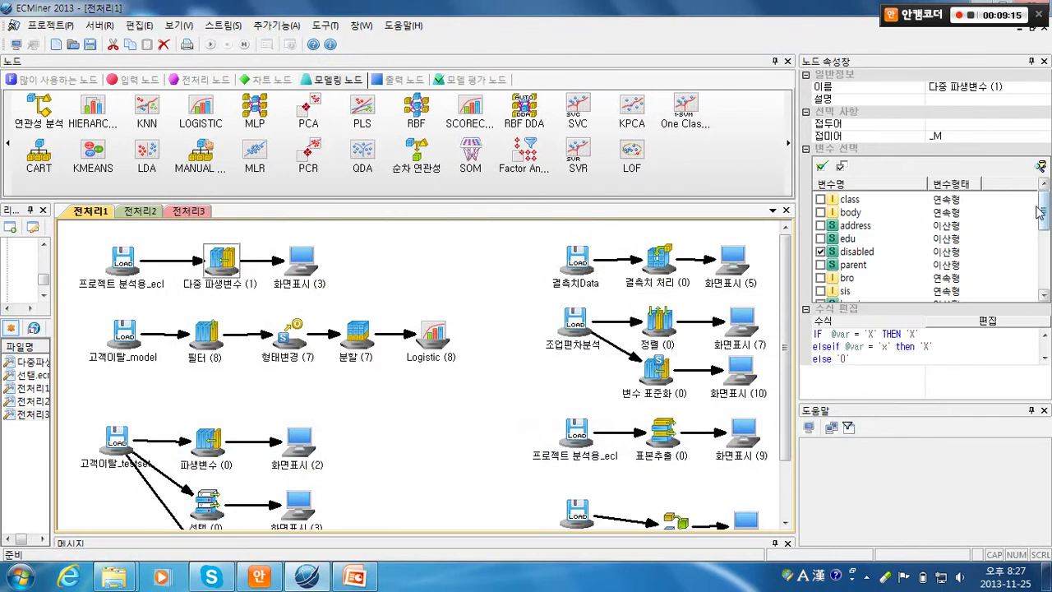
mouse_move(1039, 212)
left_mouse_down()
mouse_move(1040, 241)
mouse_move(1040, 230)
left_mouse_up()
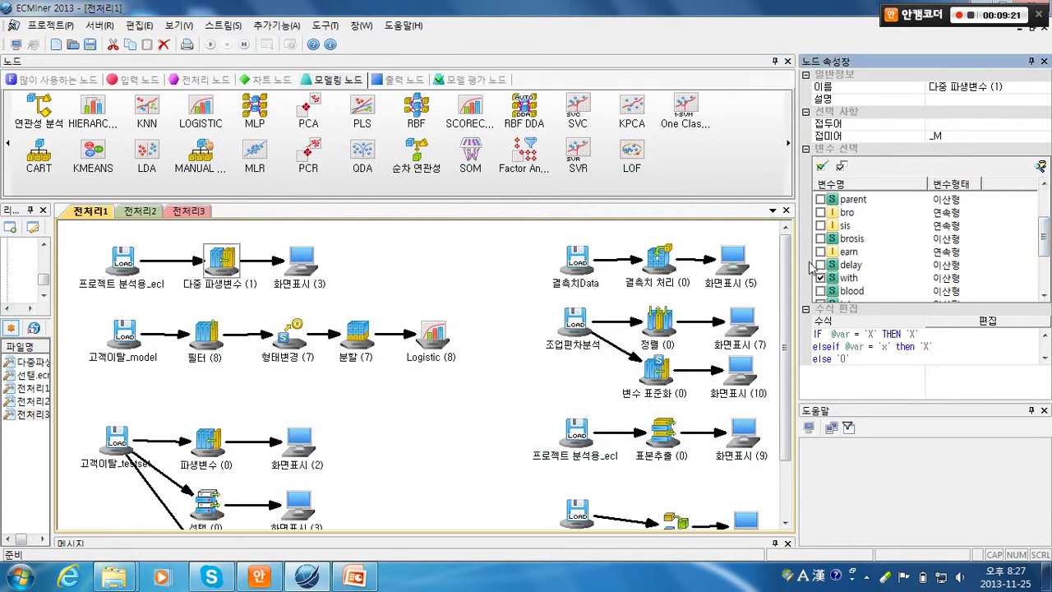
mouse_move(1037, 226)
left_mouse_down()
mouse_move(1039, 212)
mouse_move(1042, 231)
left_mouse_up()
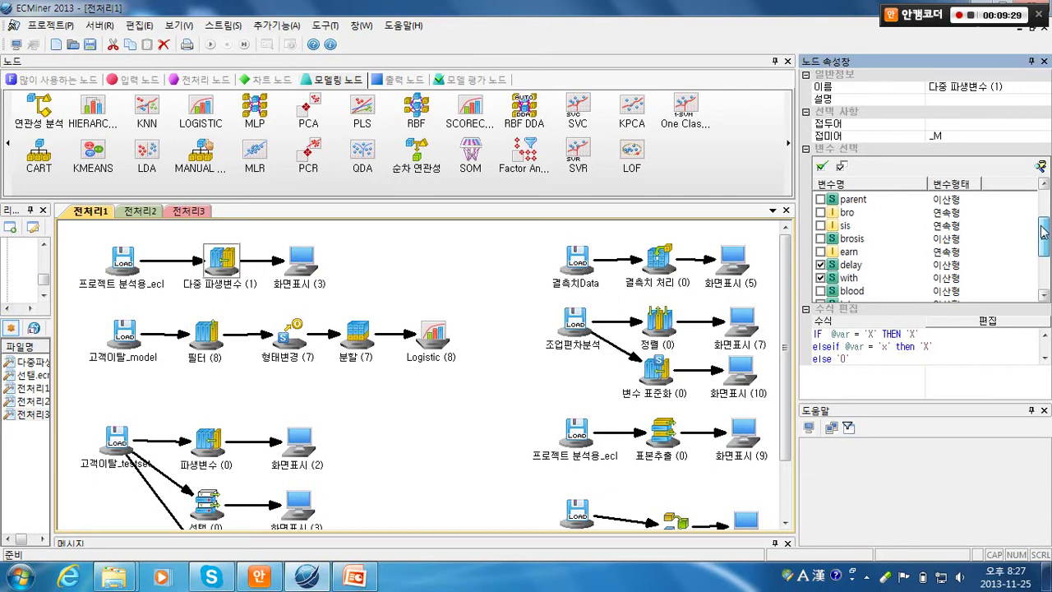
left_click(977, 320)
left_click(393, 183)
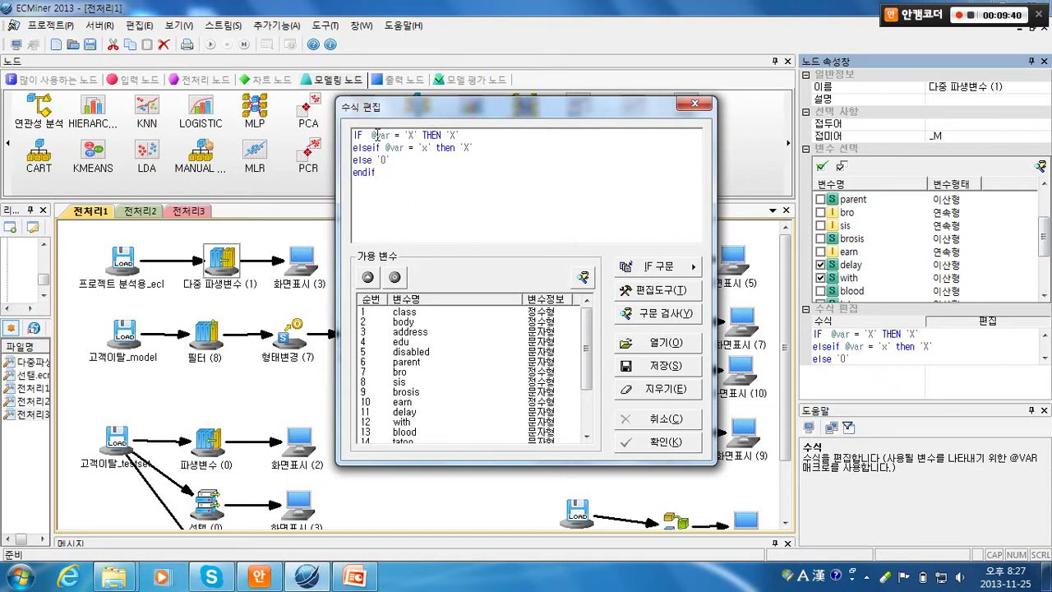
left_click_drag(371, 135, 387, 135)
left_click(653, 441)
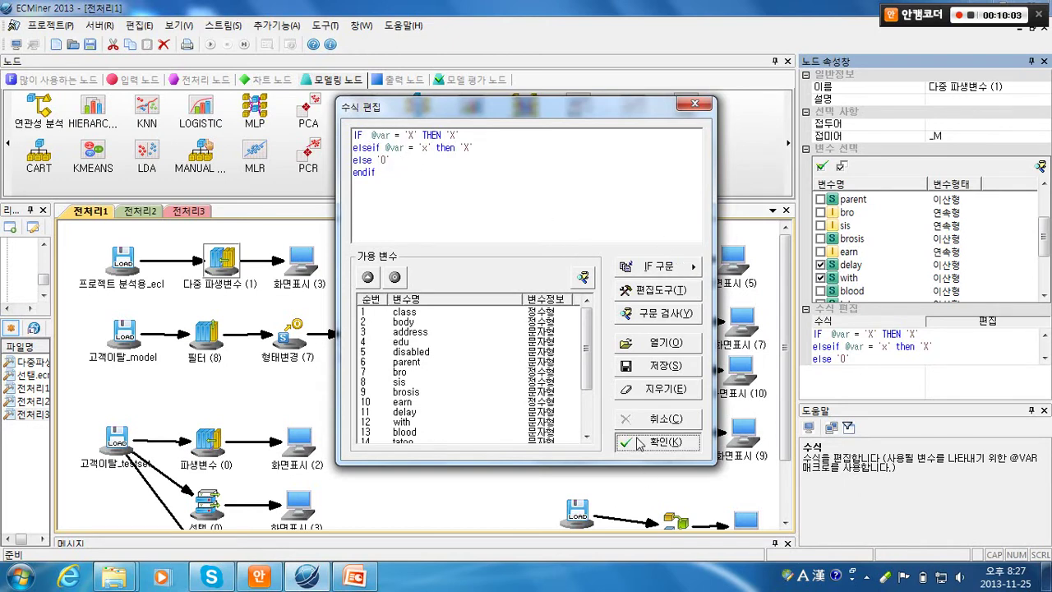
- Run the stream through 화면표시 (3) to display the data with its derived variables
left_click(301, 267)
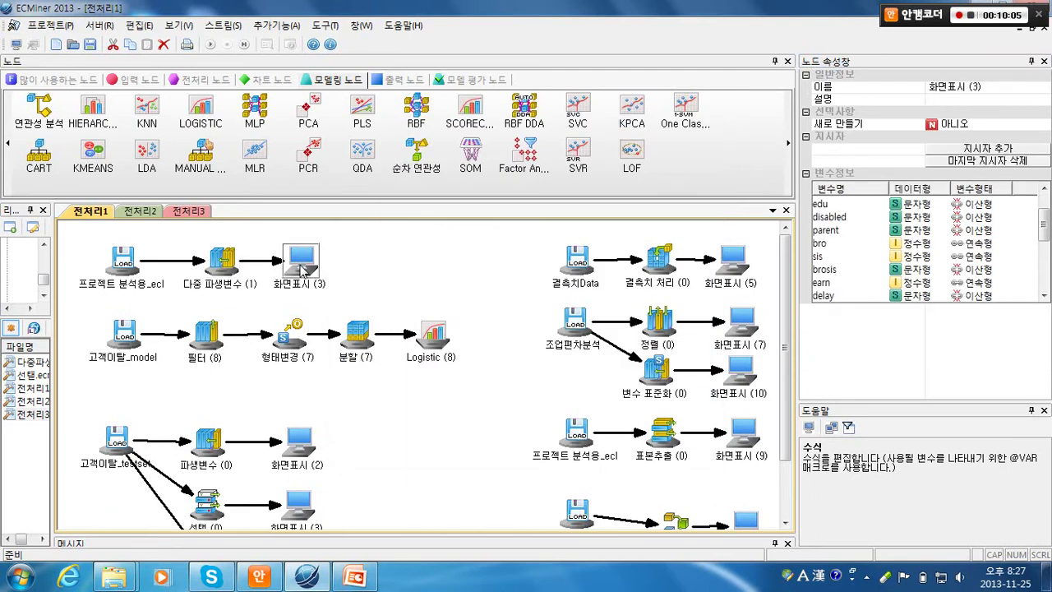
left_click(243, 45)
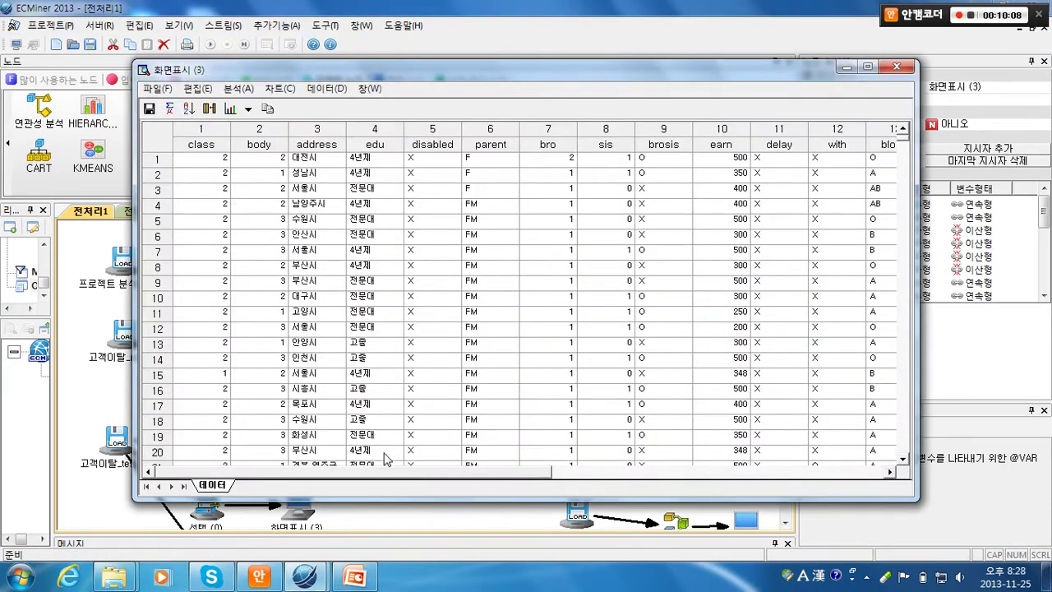
left_click_drag(402, 469, 773, 469)
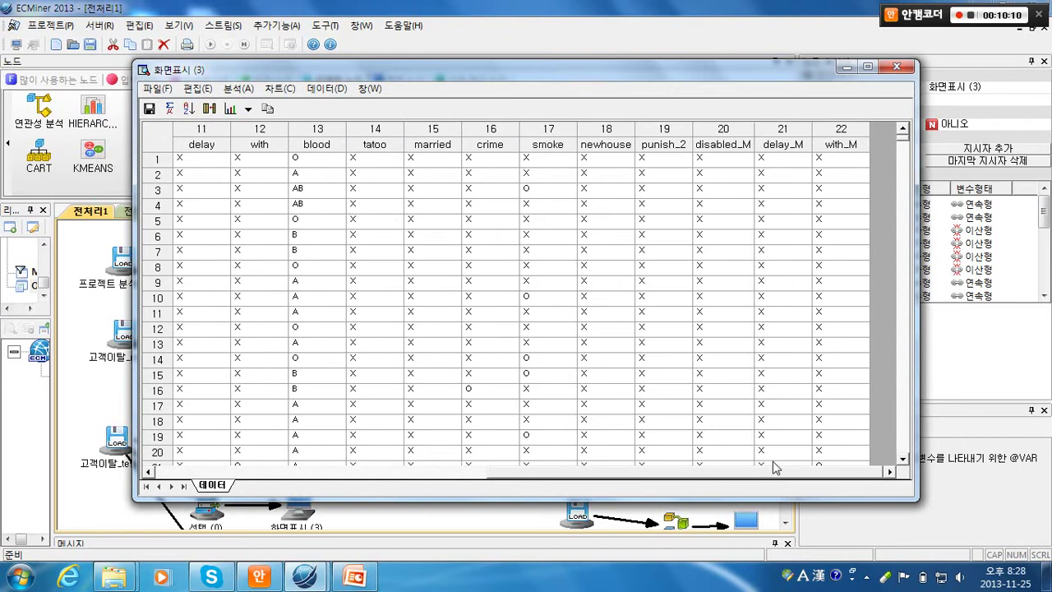
- Examine the derived columns disabled_M, delay_M and with_M in the output table
left_click_drag(694, 141, 847, 325)
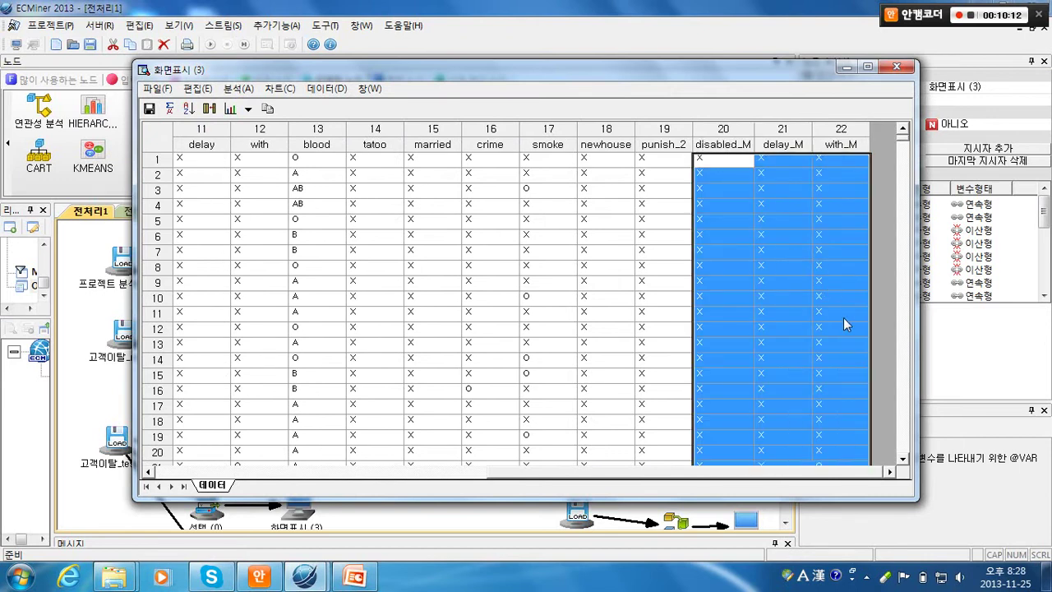
left_click(712, 140)
left_click(763, 141)
left_click(823, 144)
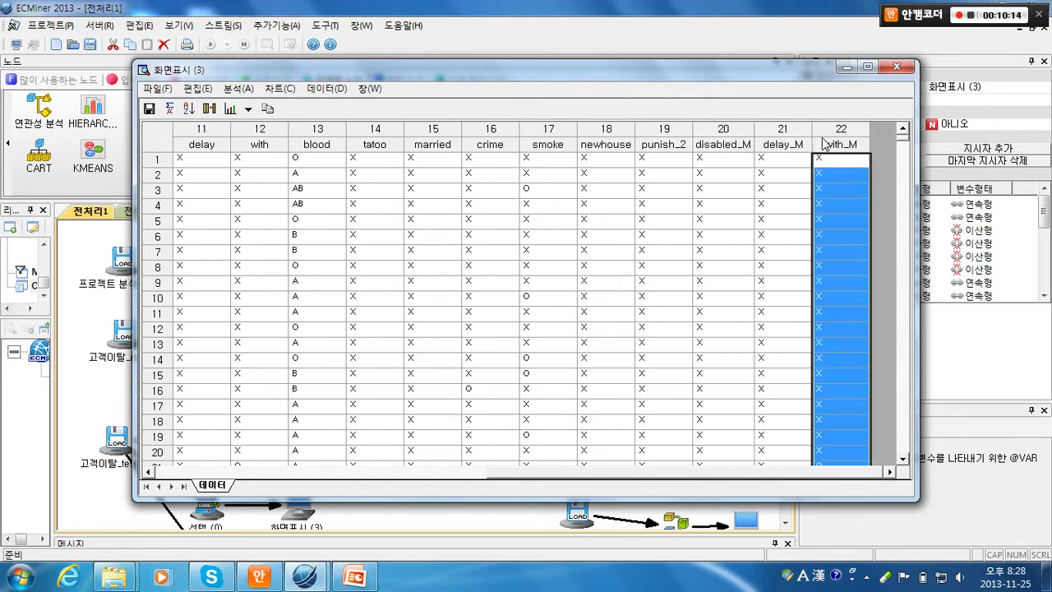
left_click_drag(695, 156, 862, 138)
left_click_drag(896, 197, 896, 124)
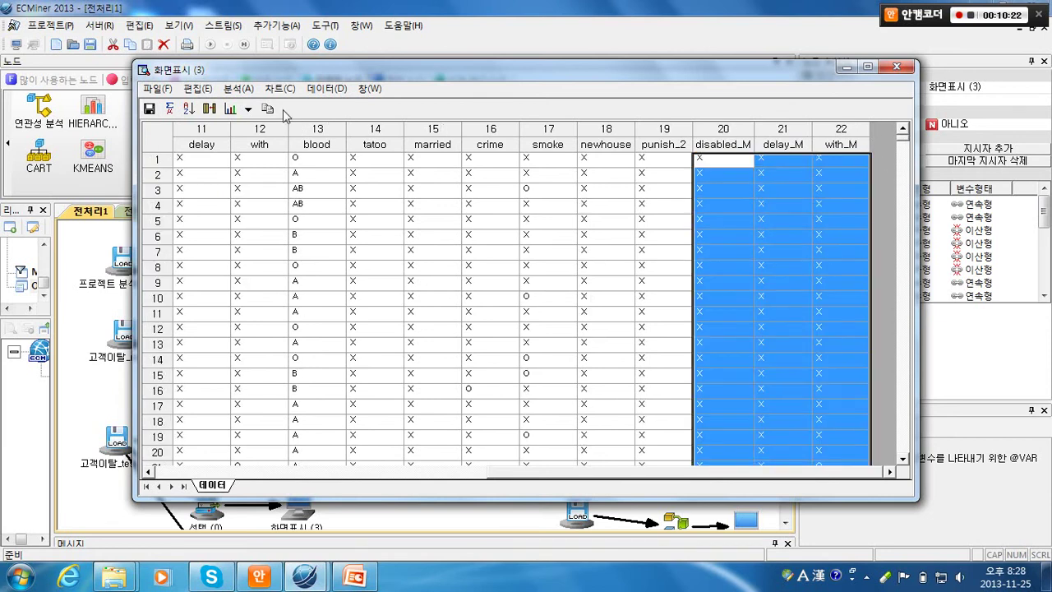
- Generate statistics for all data in the 화면표시 (3) output
left_click(238, 88)
mouse_move(287, 105)
left_click(413, 108)
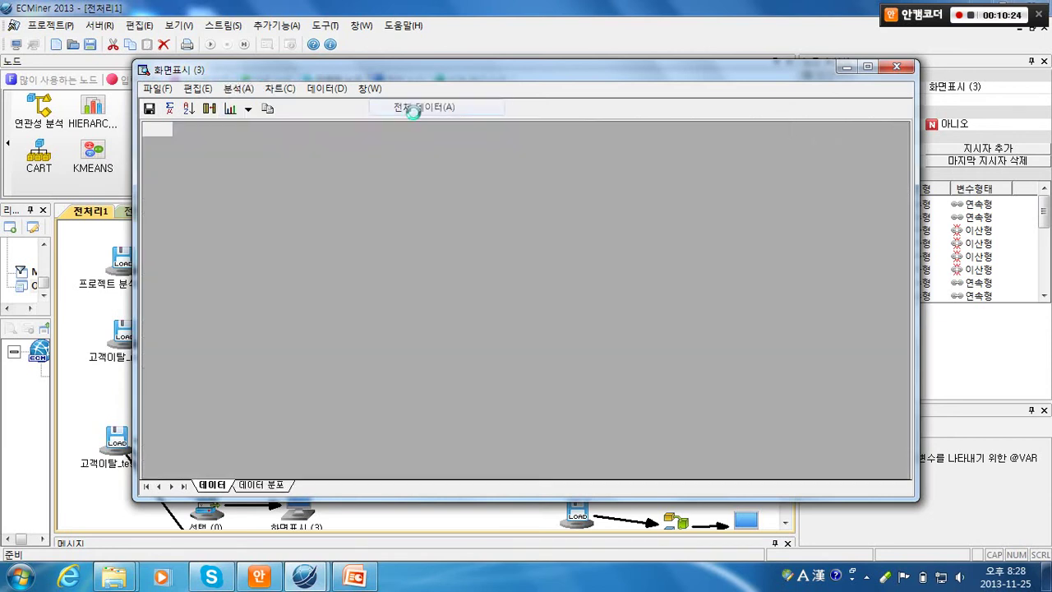
- Check the category values of the original variables disabled, delay and with in the output's distribution table
scroll(238, 189, "down", 3)
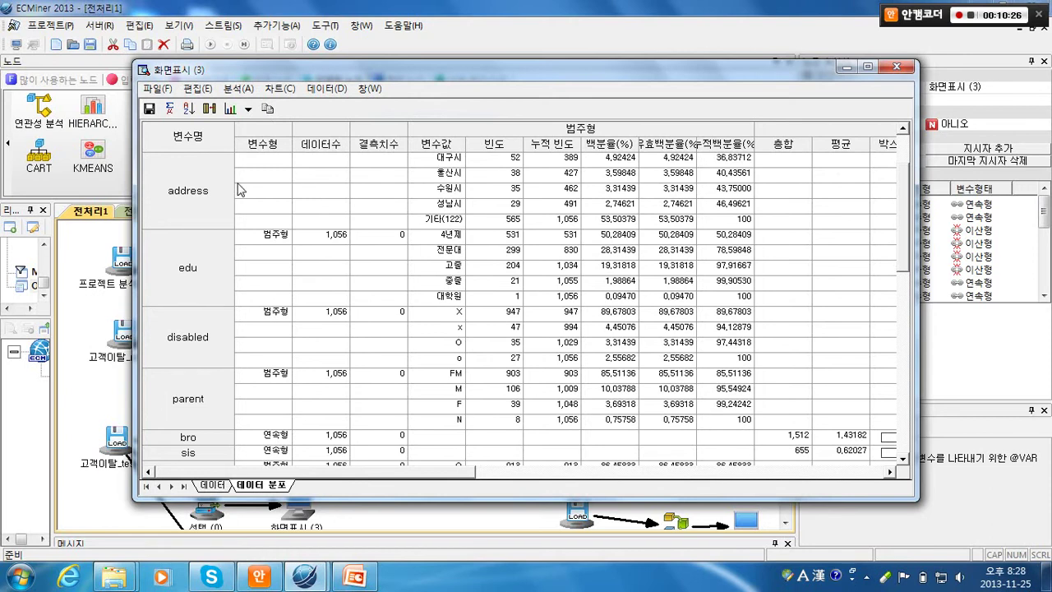
left_click(201, 340)
scroll(188, 370, "down", 4)
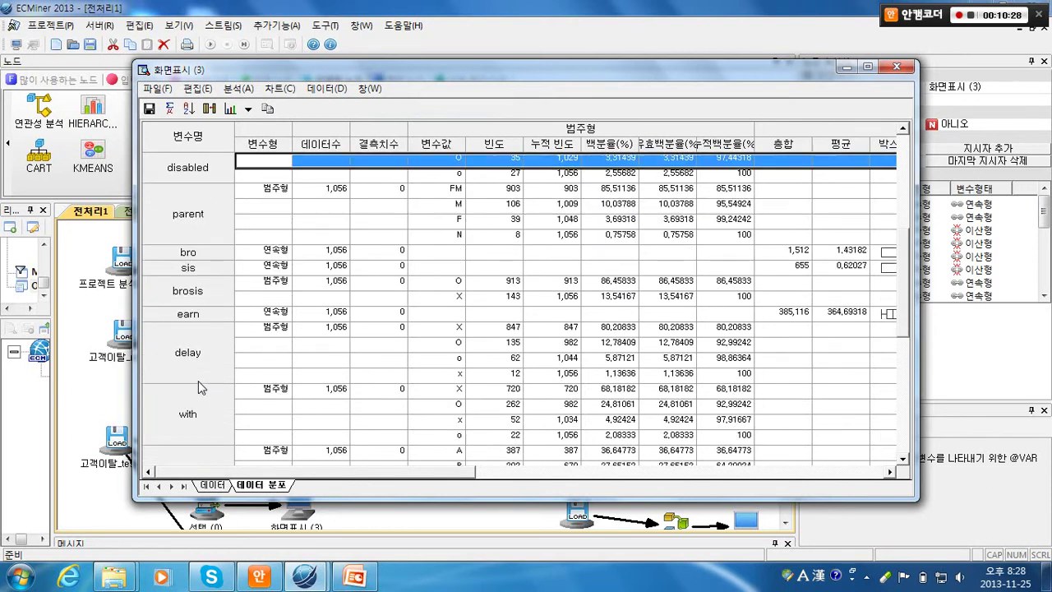
left_click(197, 359)
left_click(436, 422)
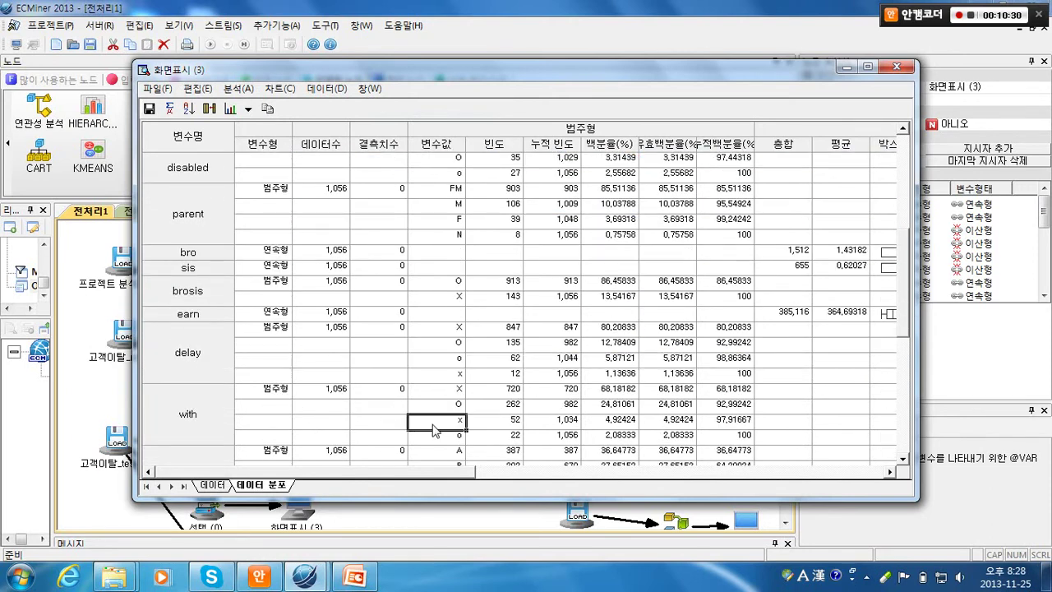
left_click(429, 419)
- Compare the category values of disabled_M, delay_M and with_M in the distribution table, then close the output window
left_click_drag(900, 250, 898, 389)
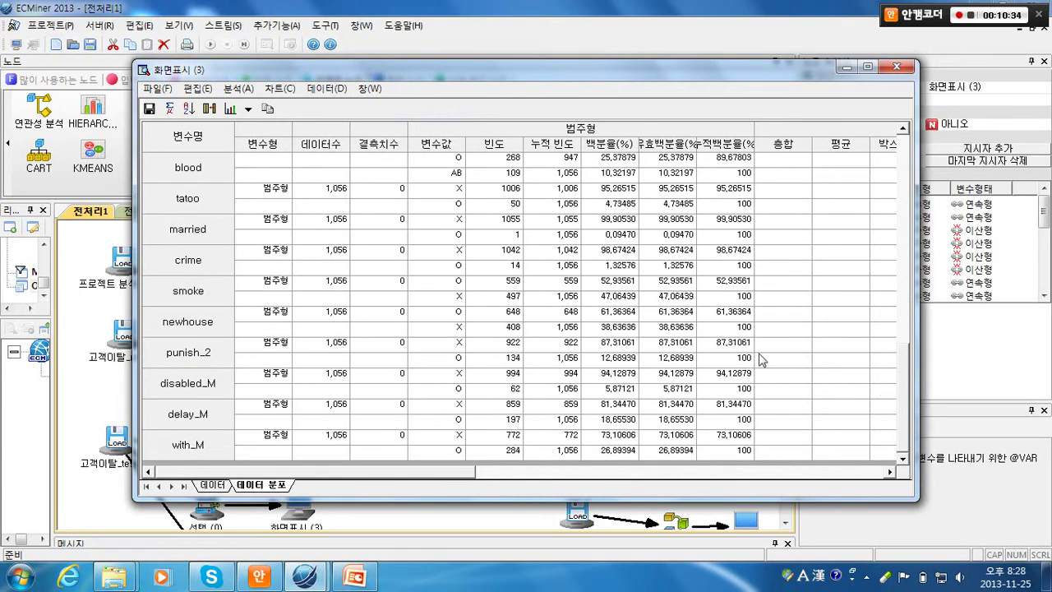
left_click_drag(187, 374, 346, 462)
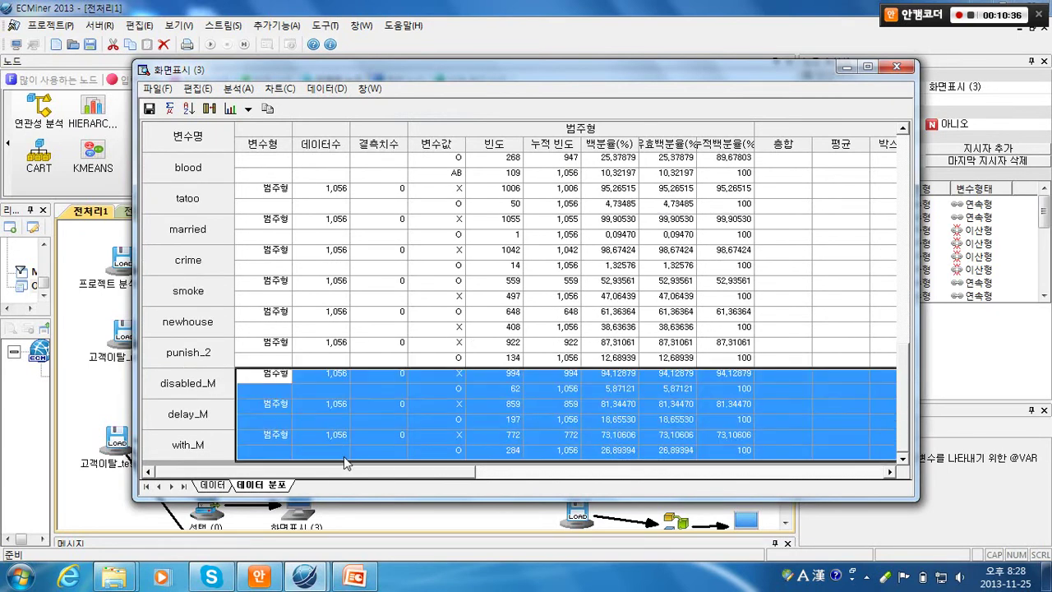
left_click(451, 374)
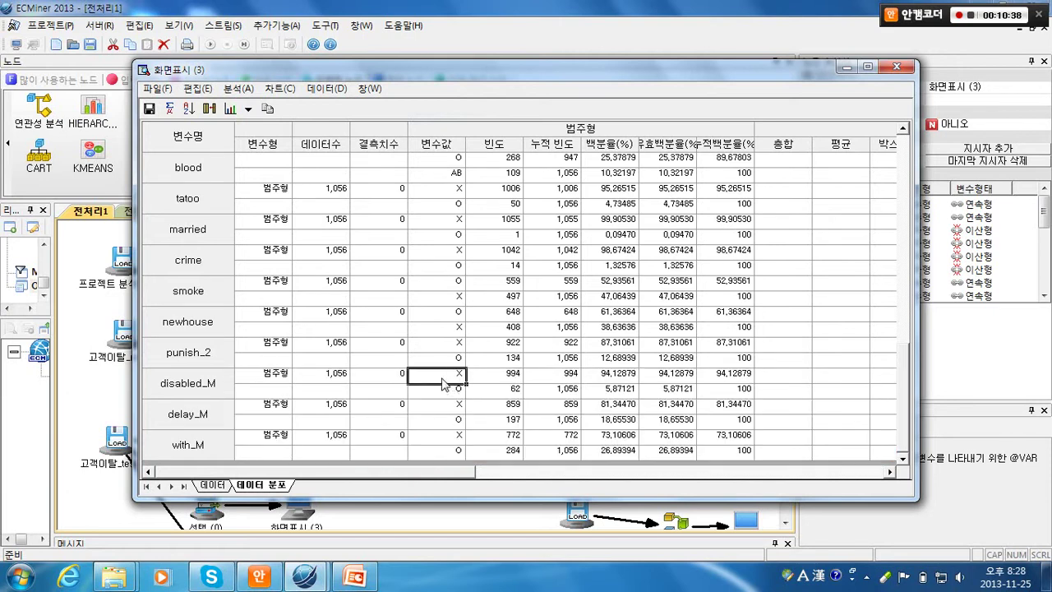
left_click(443, 391)
left_click(434, 405)
left_click(430, 419)
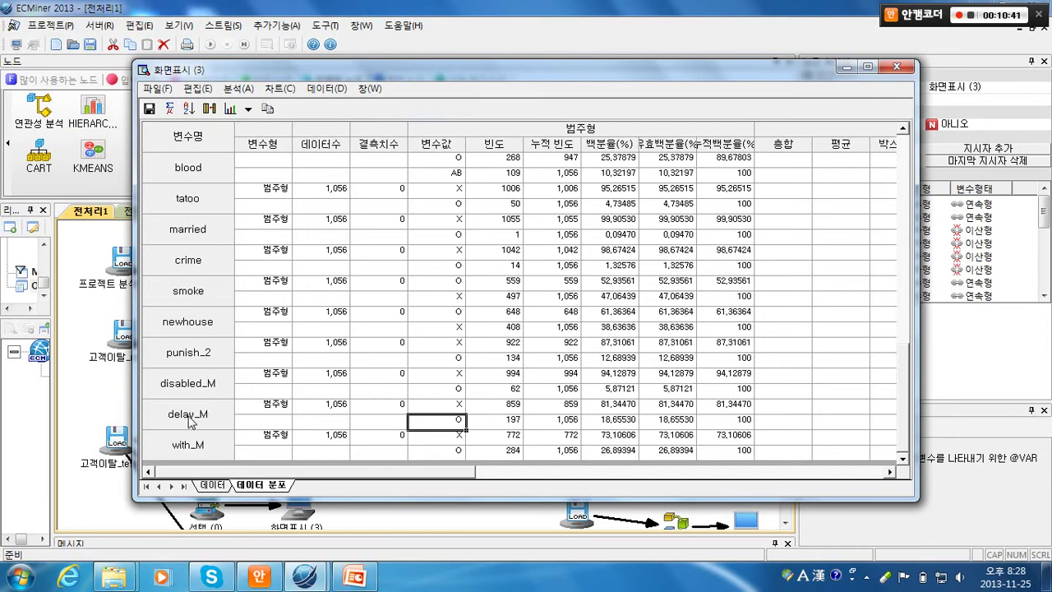
left_click(441, 376)
left_click(439, 390)
left_click(437, 405)
left_click(436, 419)
left_click(435, 435)
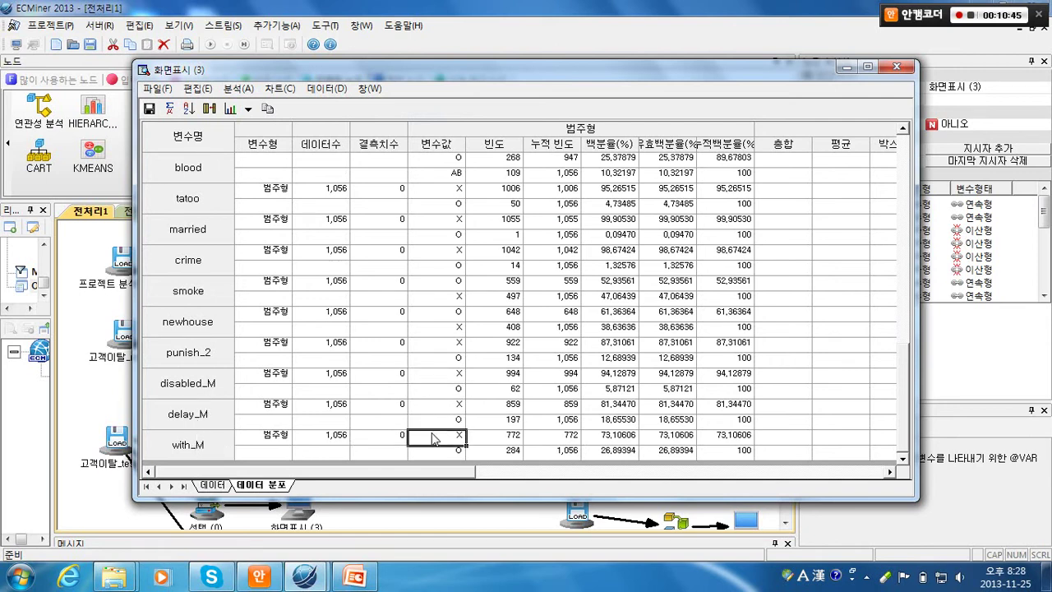
left_click(435, 450)
left_click(436, 436)
left_click(435, 420)
left_click(435, 404)
left_click(435, 390)
left_click(435, 374)
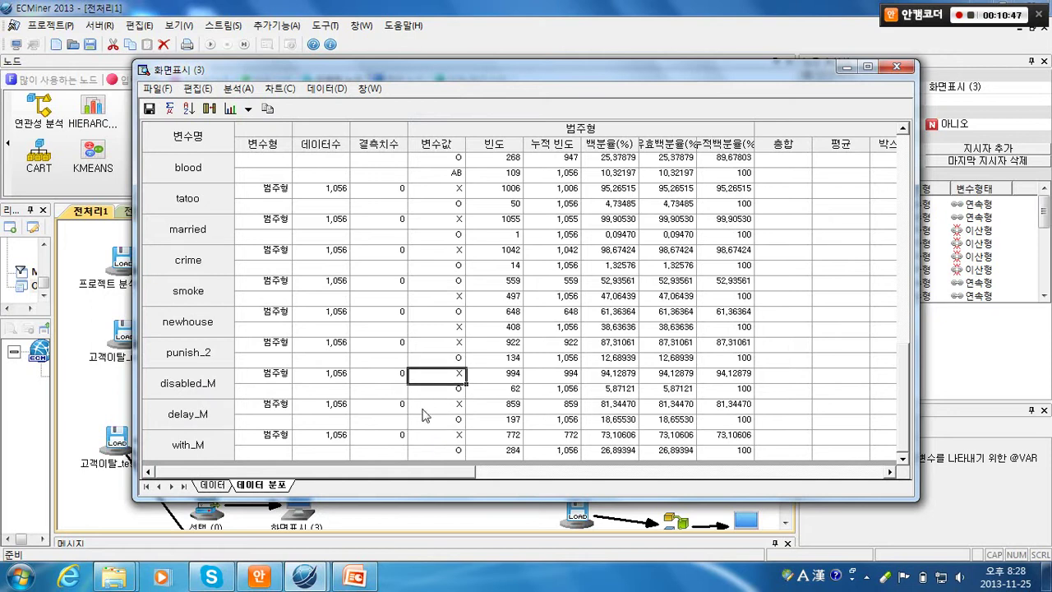
left_click(896, 66)
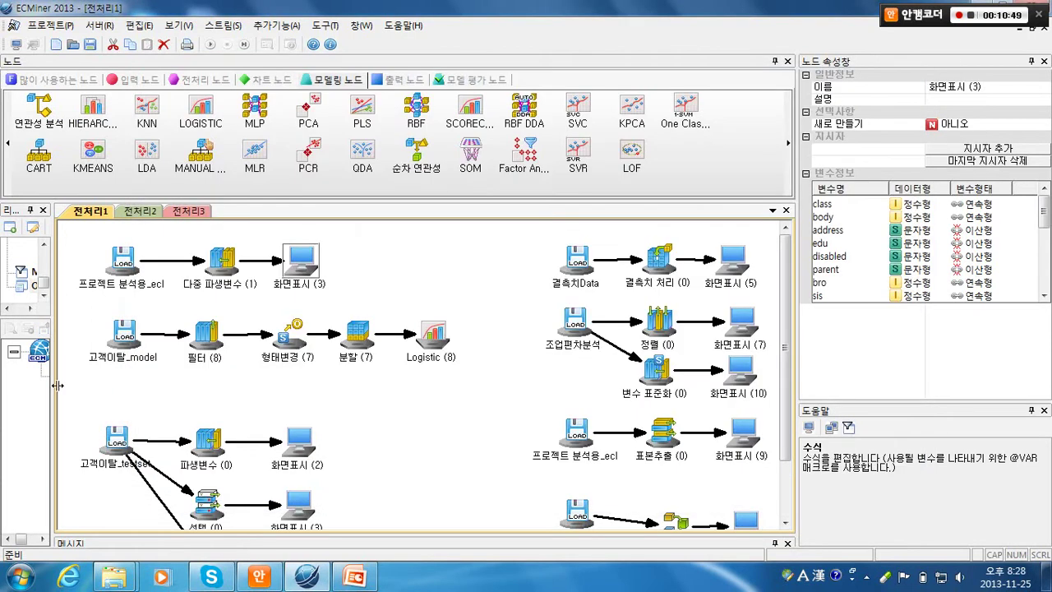
- Review the settings of the 다중 파생변수 (1), 필터 (8) and 형태변경 (7) nodes
left_click(221, 260)
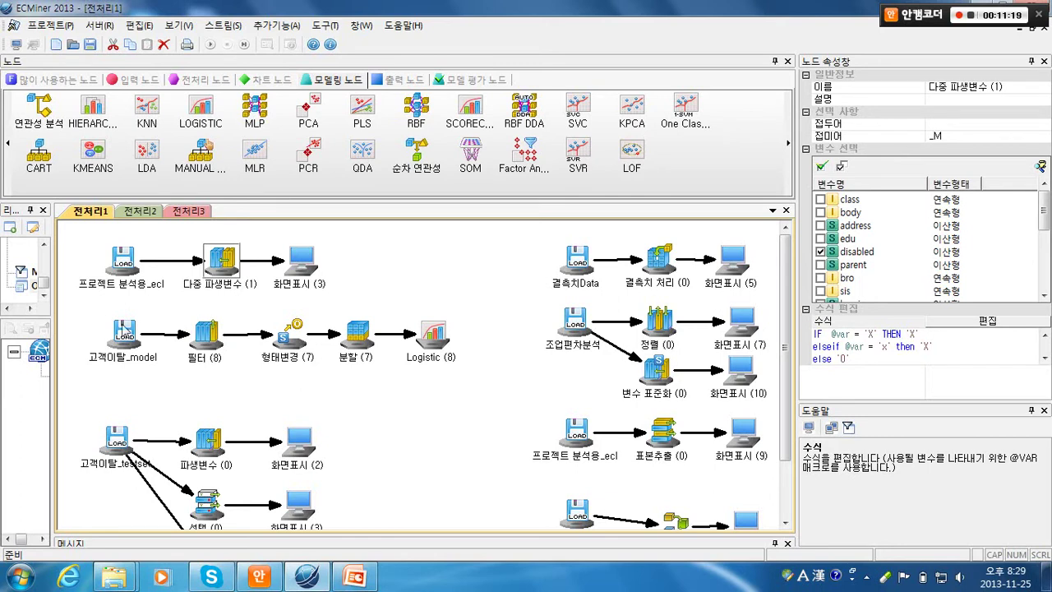
left_click(125, 330)
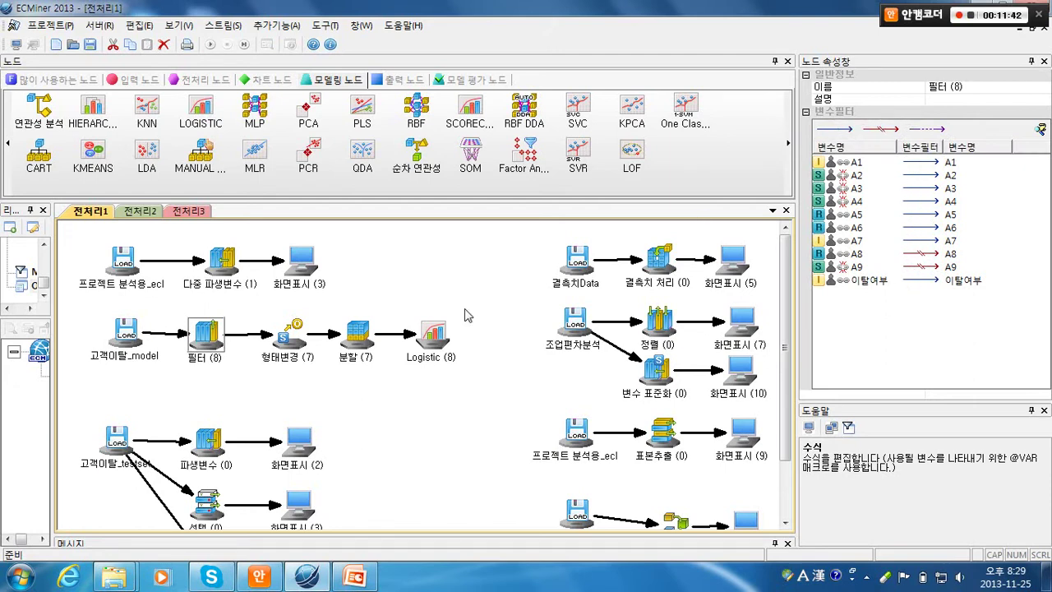
left_click(282, 361)
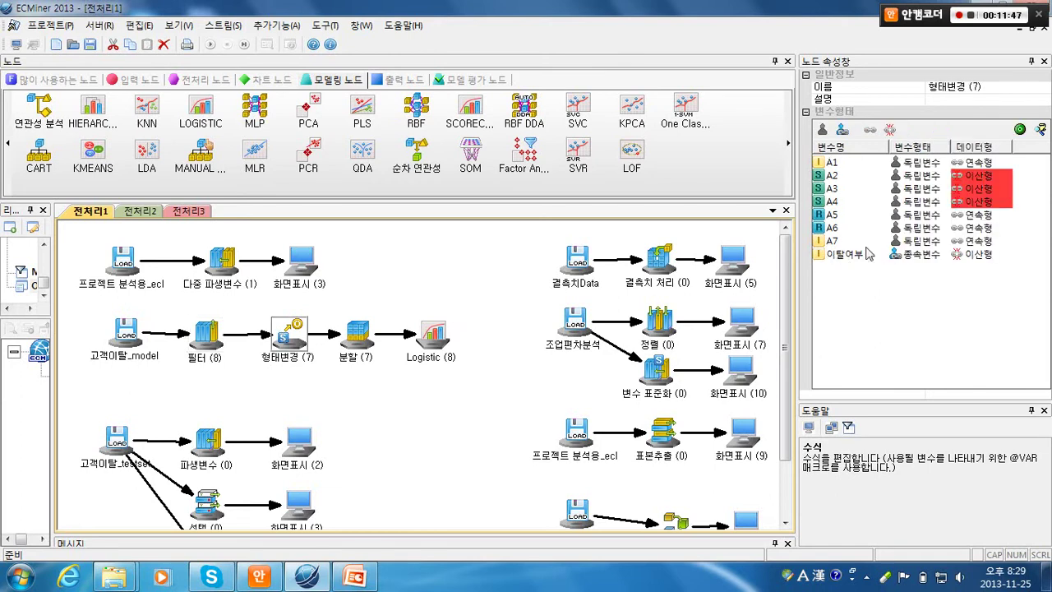
- Check the variable role and data type set for 이탈여부 in the 형태변경 (7) node
left_click(904, 255)
scroll(907, 258, "down", 1)
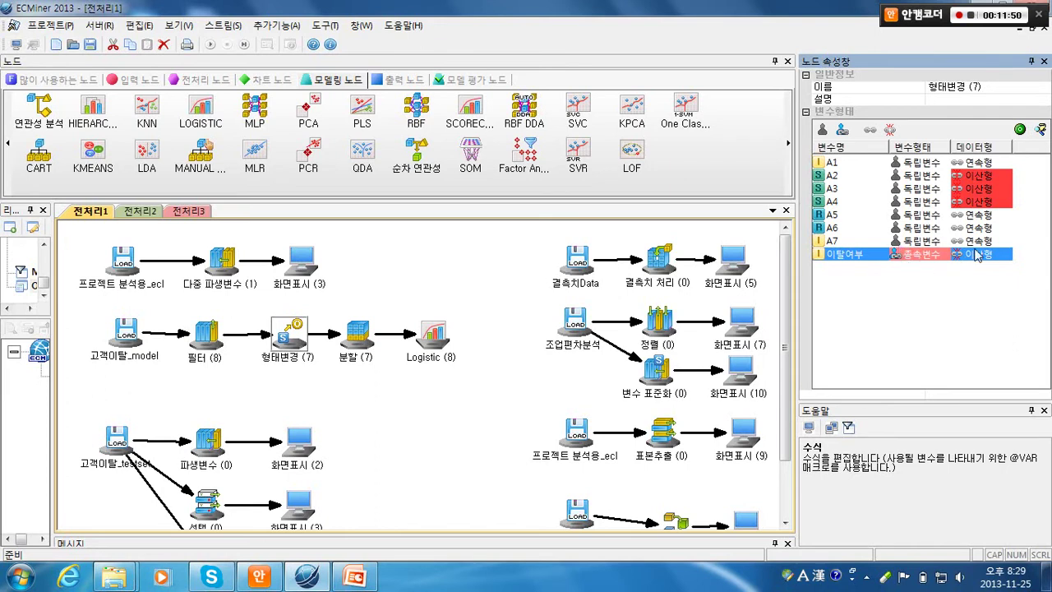
left_click(971, 260)
scroll(972, 261, "down", 1)
scroll(973, 255, "up", 1)
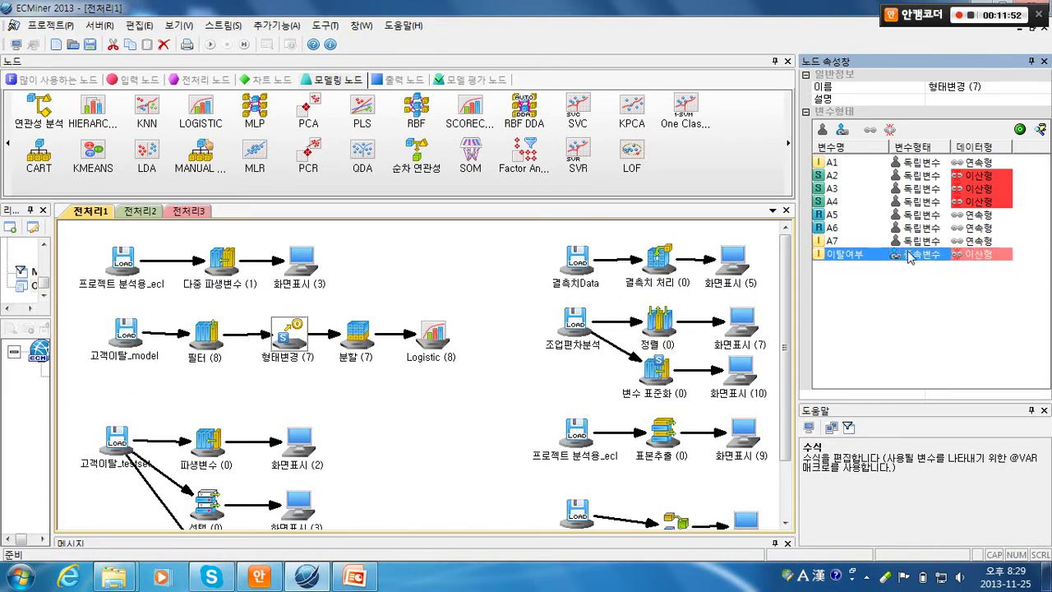
- Review the settings of the 분할 (7) node, including the available options for 분할방법
left_click(353, 333)
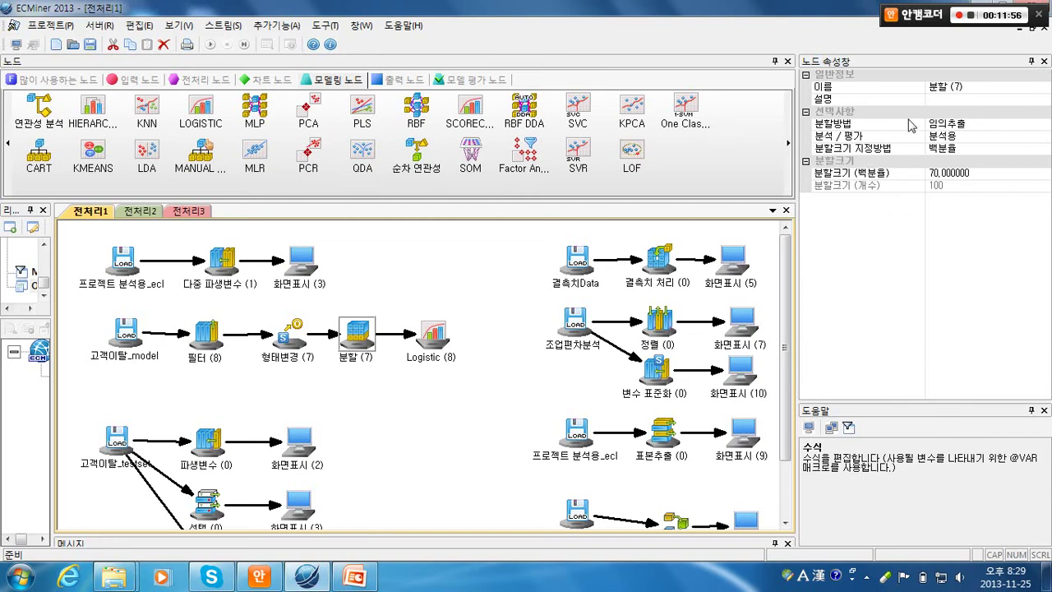
left_click(946, 123)
left_click(1037, 124)
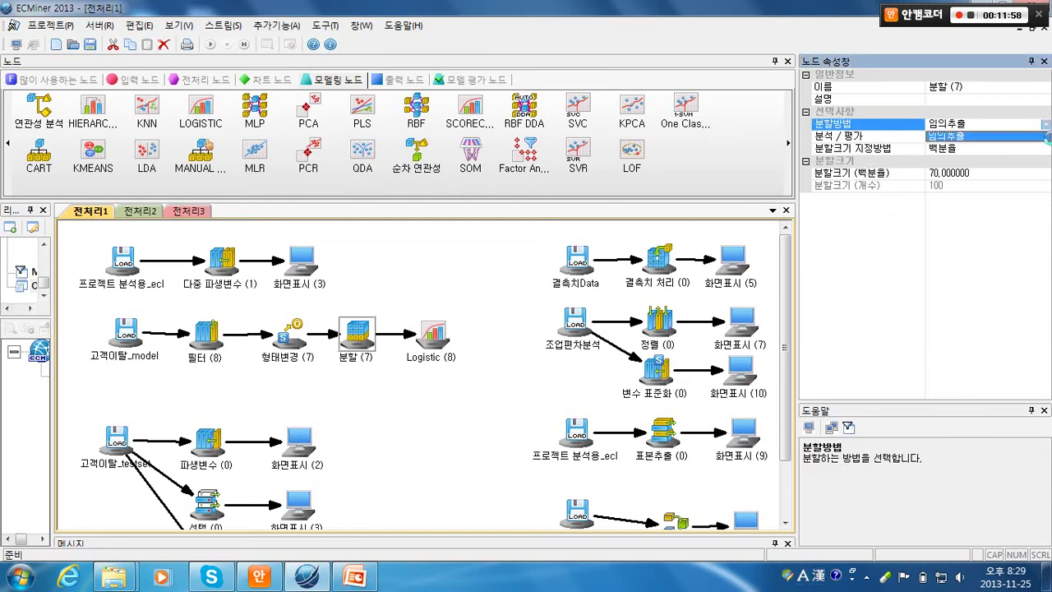
left_click(1043, 136)
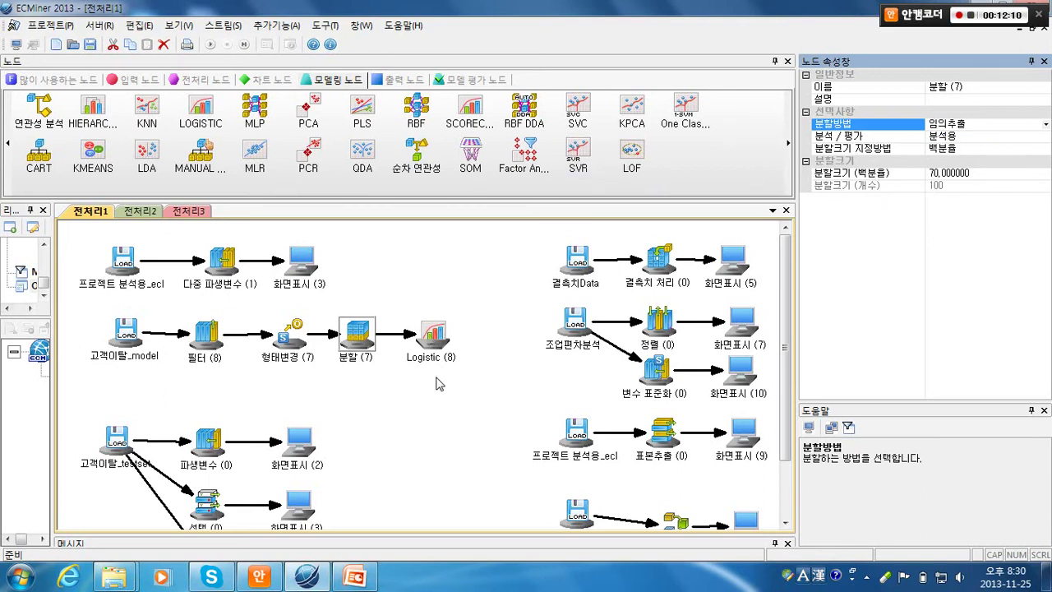
- Run the stream for the Logistic (8) modeling node and place the resulting model on the canvas below it
left_click(433, 337)
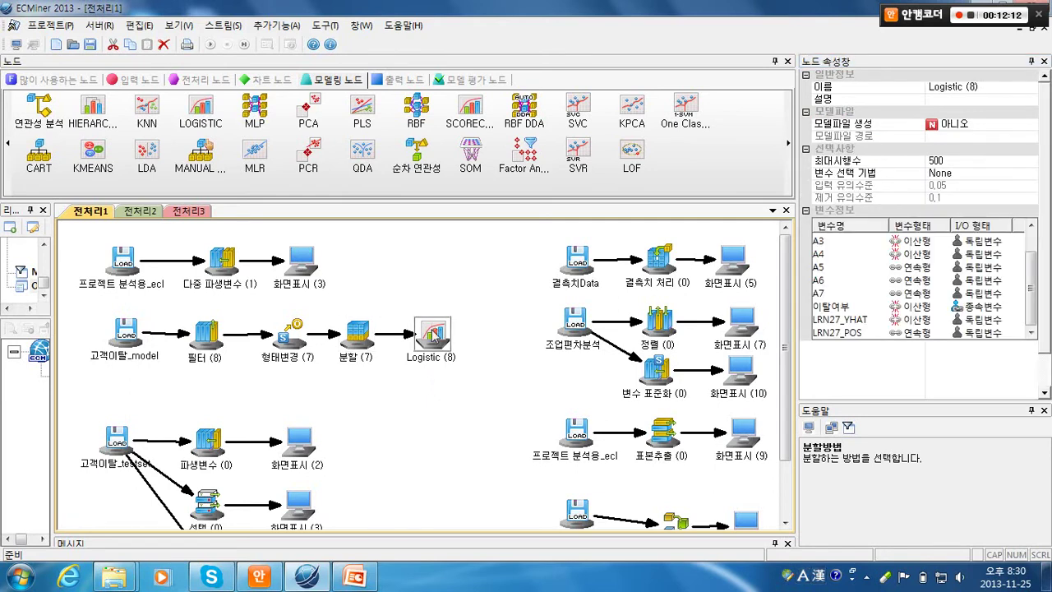
left_click(247, 47)
left_click_drag(15, 470, 421, 386)
- Open the Logistic (8) model report, examine the general and model information including the misclassification tables, and close it
double_click(421, 386)
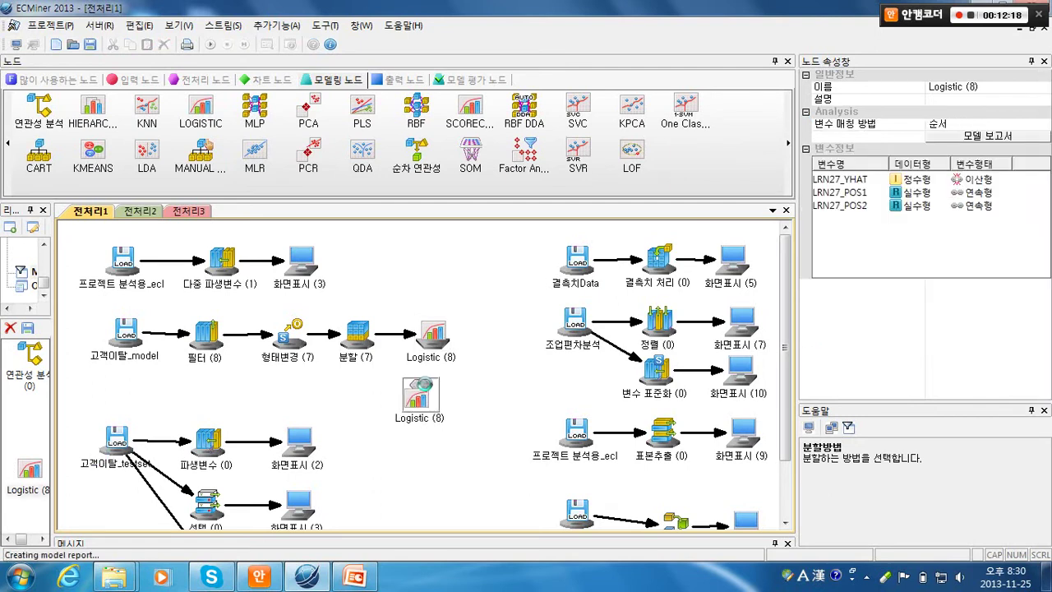
left_click_drag(897, 141, 901, 378)
left_click(315, 483)
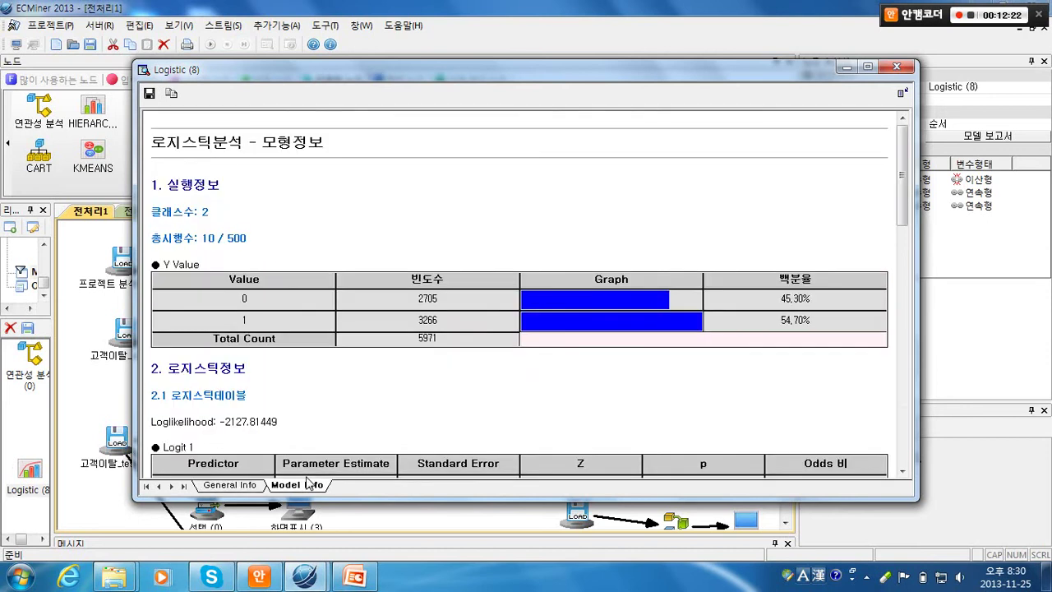
left_click_drag(893, 145, 880, 375)
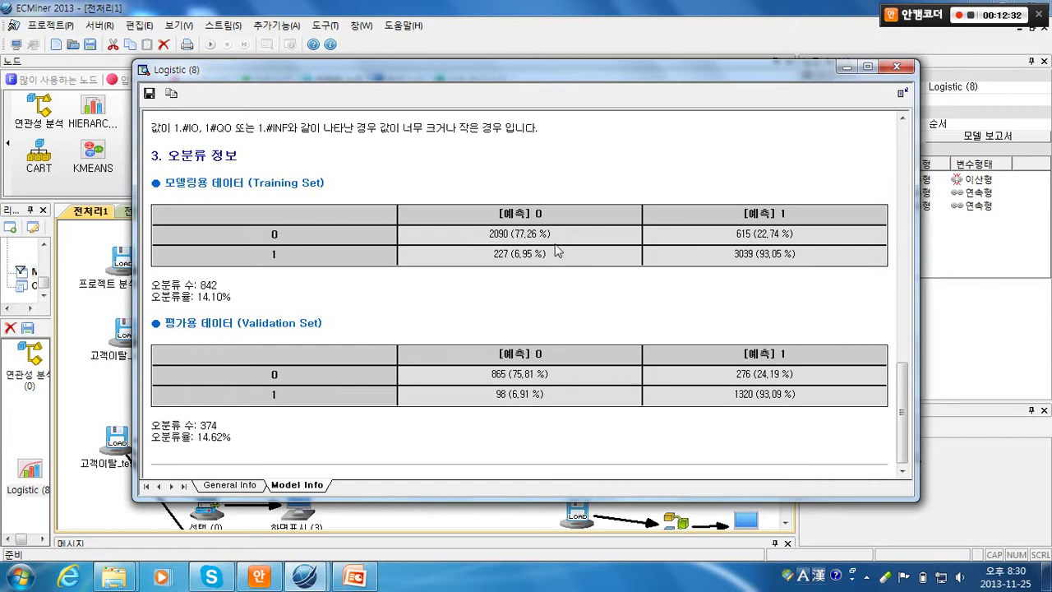
left_click(896, 66)
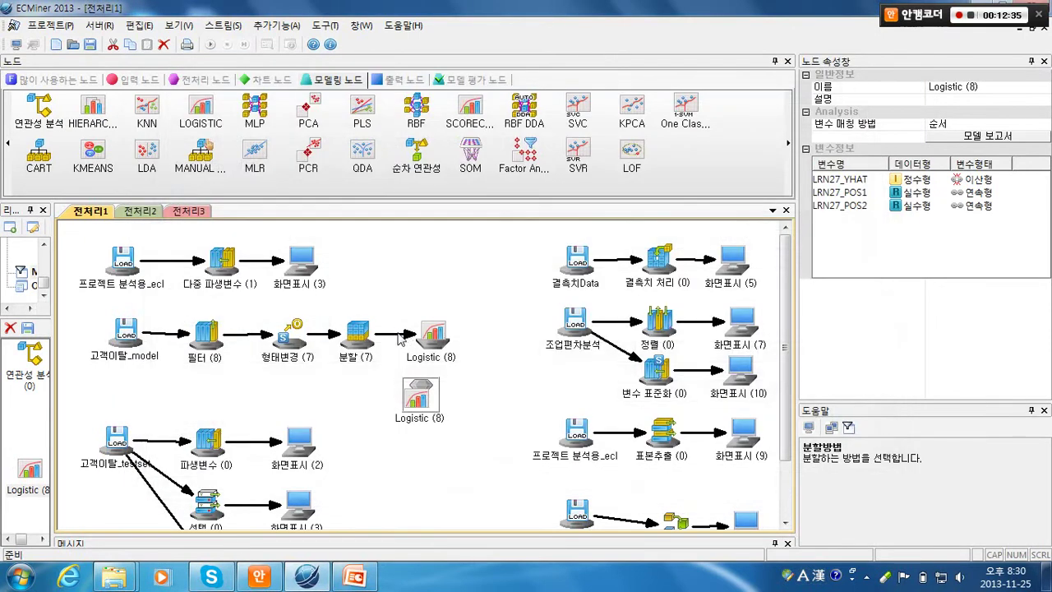
- Review the selection condition of the 선택 (0) node connected to 고객이탈_testset
left_click(373, 347)
scroll(426, 396, "down", 2)
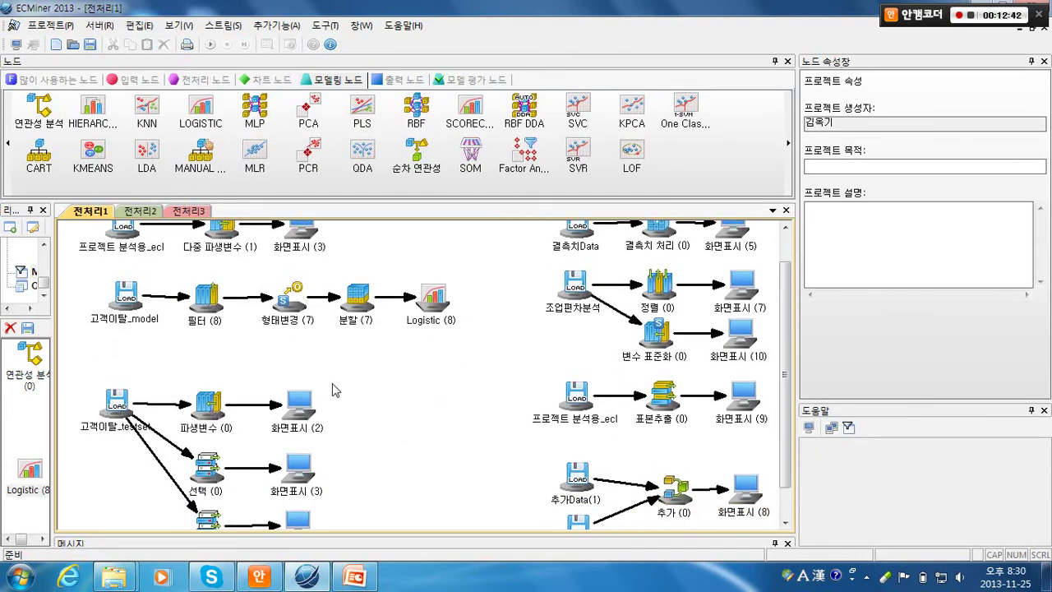
scroll(336, 386, "down", 3)
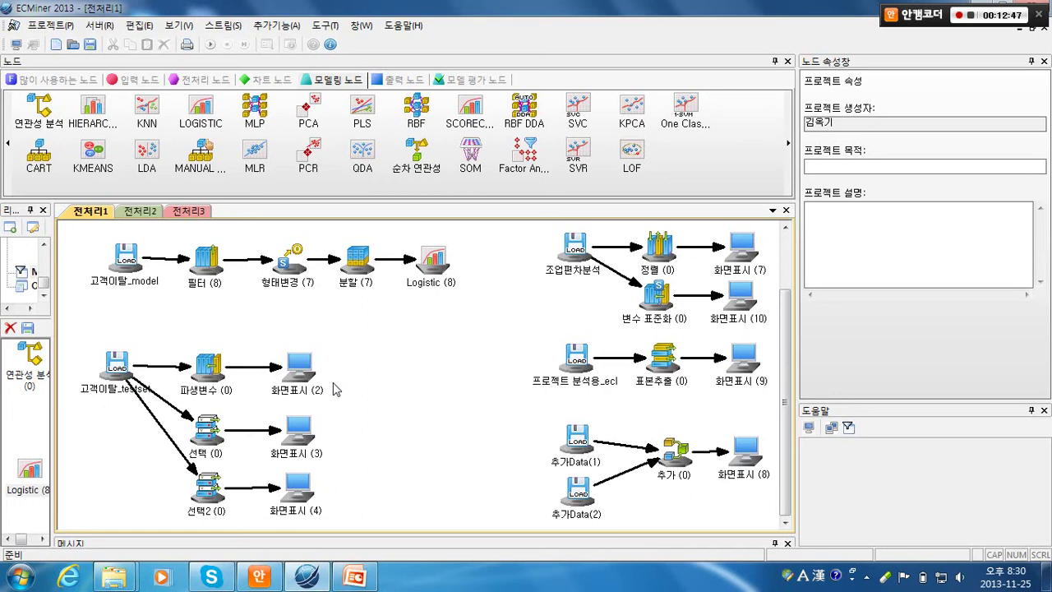
left_click(204, 426)
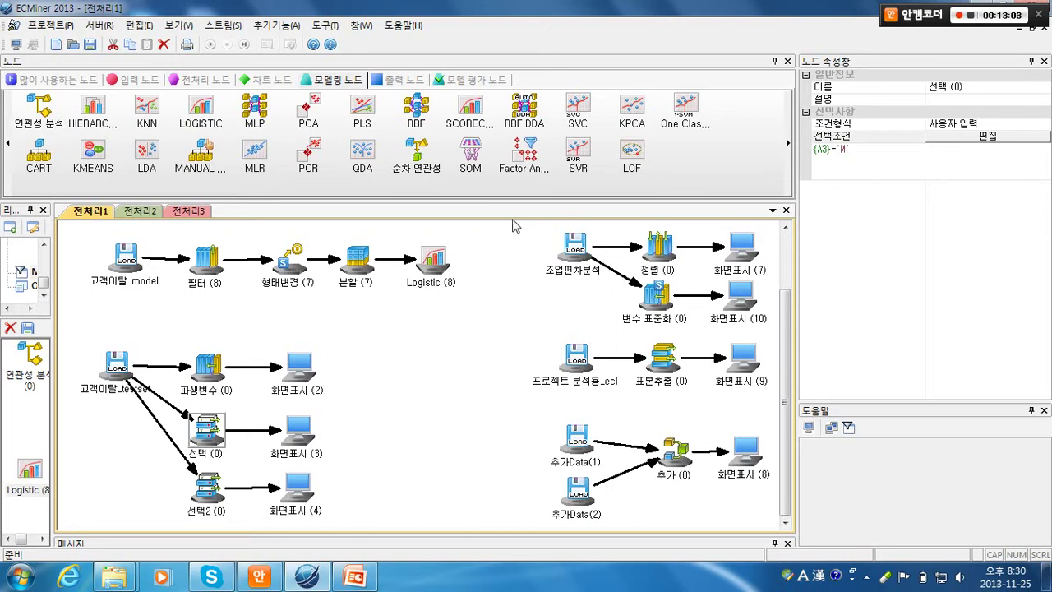
- Run the stream to the 화면표시 (3) node after 선택 (0), check the A3 column, and close the output window
left_click(288, 429)
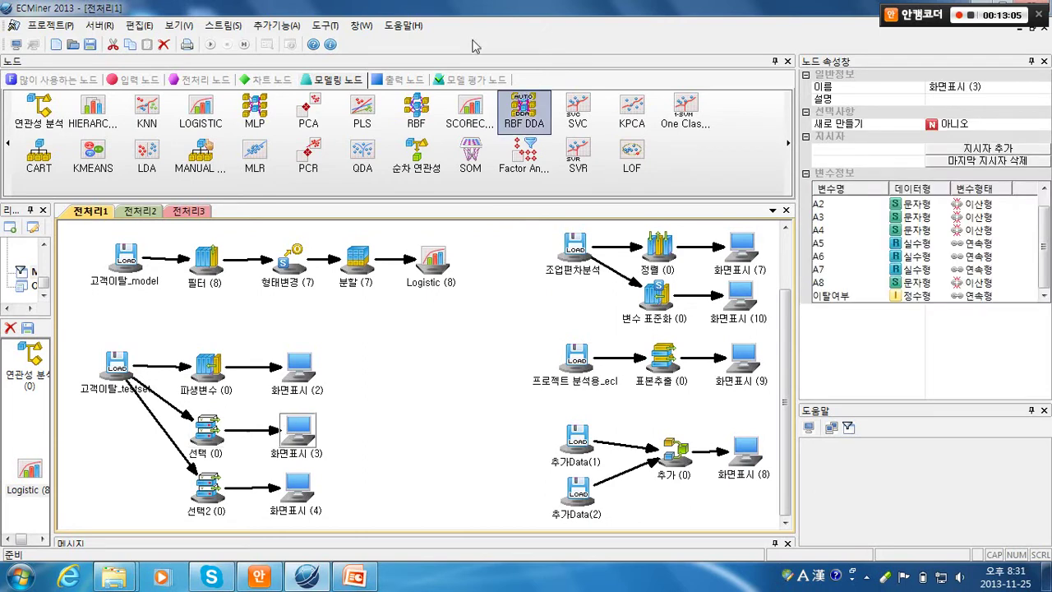
left_click(245, 43)
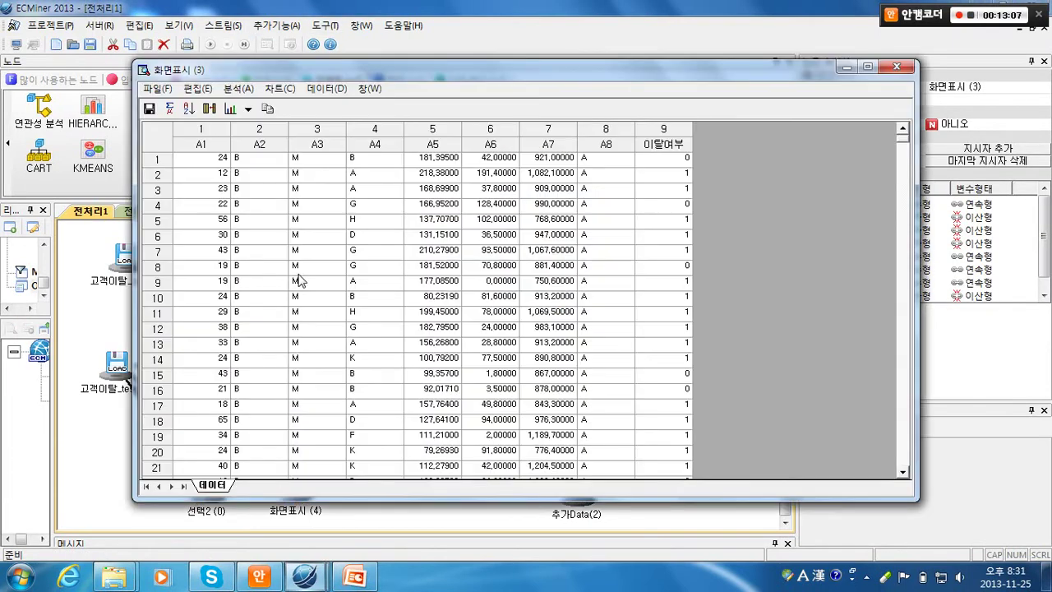
left_click(300, 162)
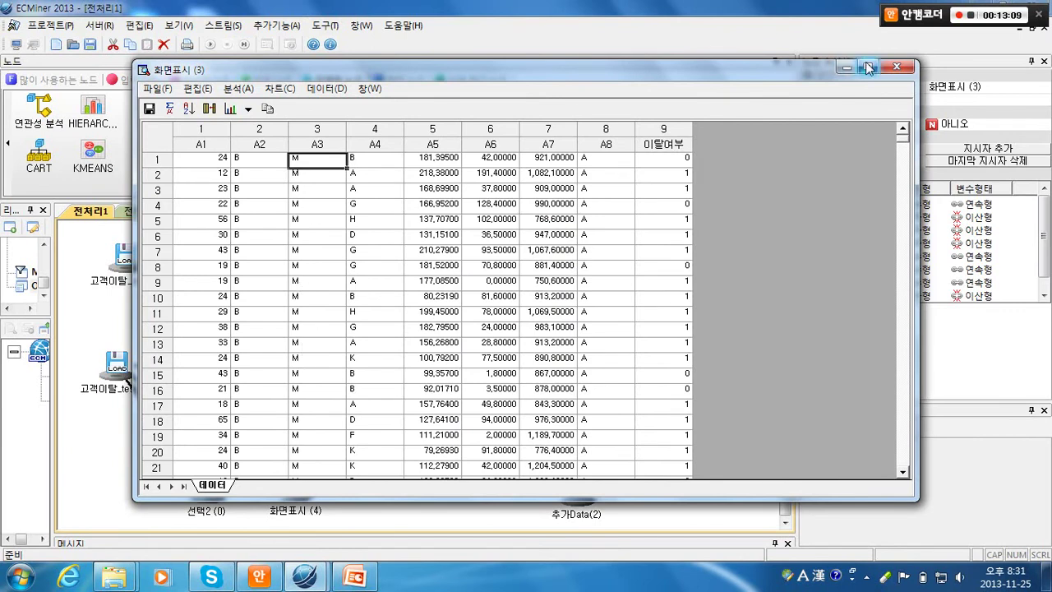
left_click(896, 66)
- Open the source data of 고객이탈_testset, examine the different category values in column A3, and close the data window
double_click(116, 363)
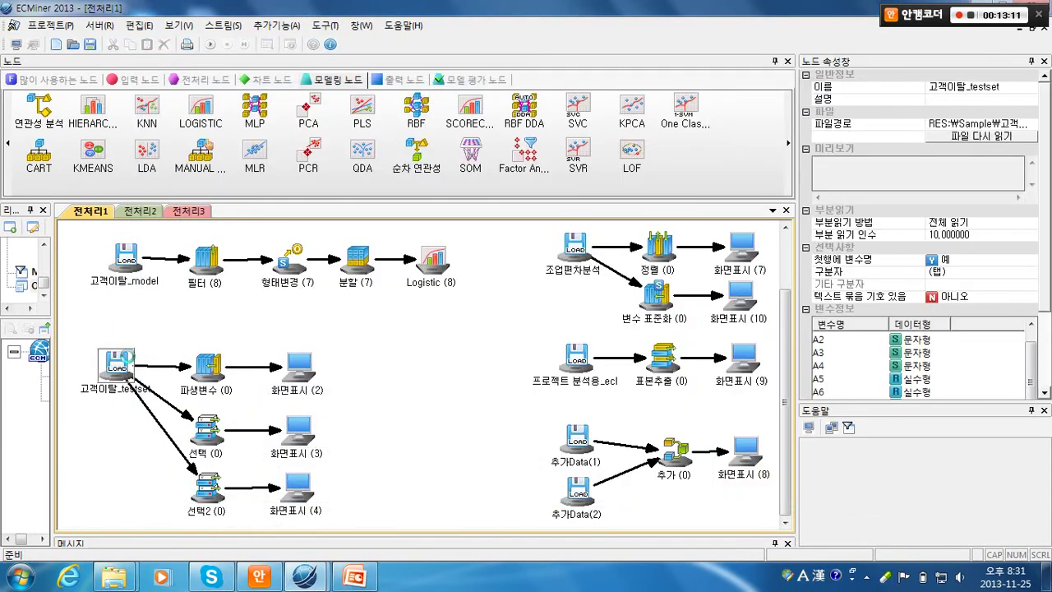
left_click(317, 144)
left_click(304, 173)
scroll(310, 317, "down", 4)
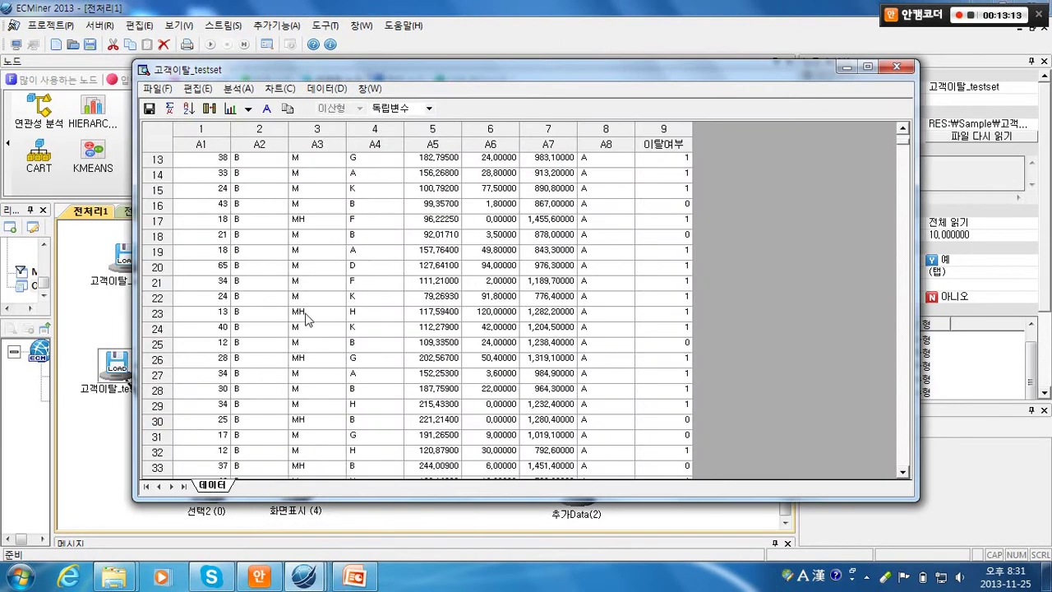
left_click(300, 220)
scroll(316, 397, "down", 20)
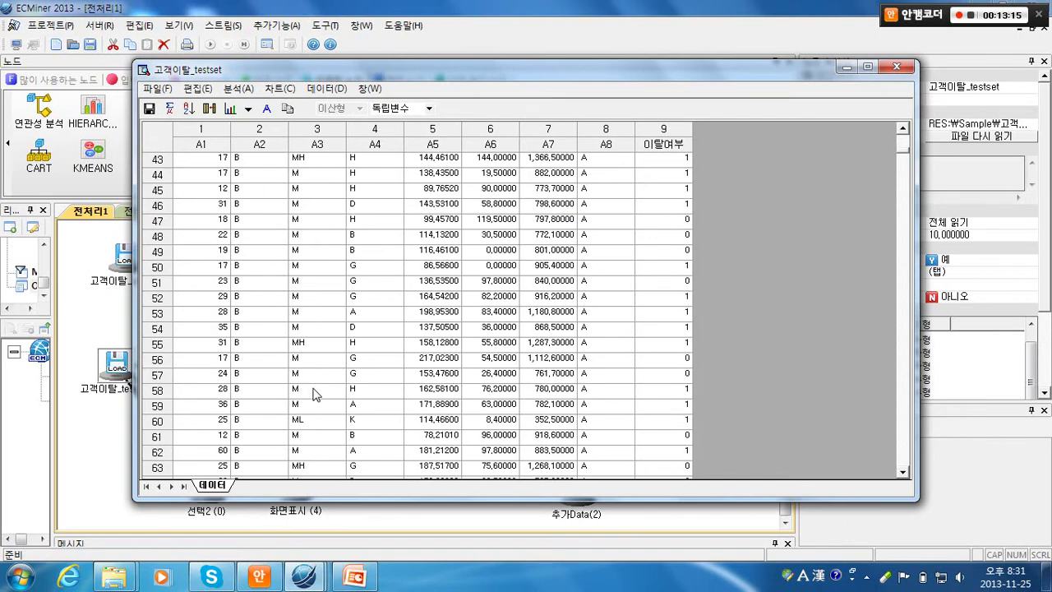
scroll(317, 397, "down", 12)
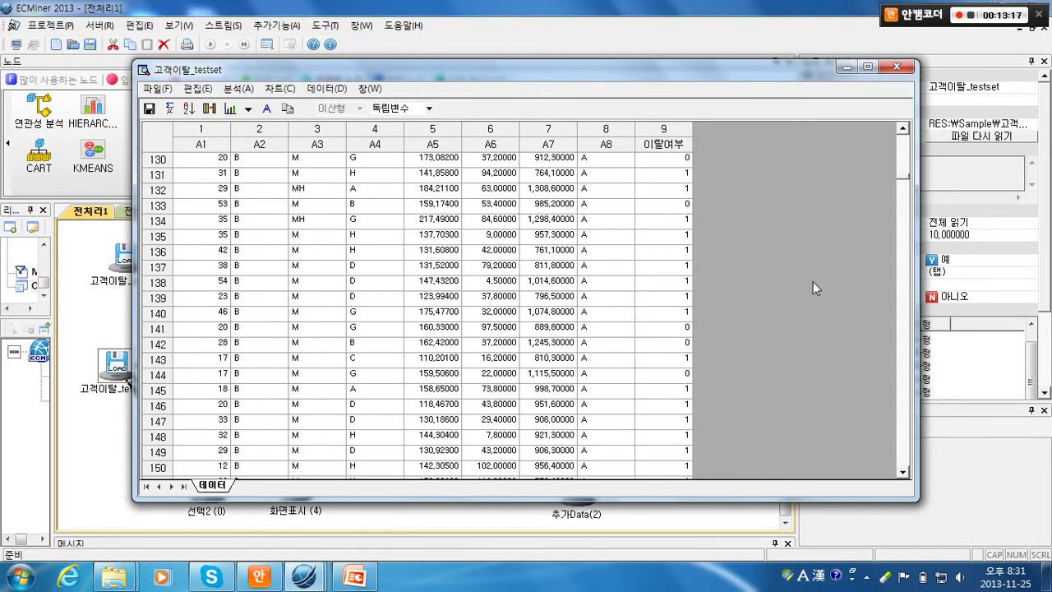
left_click_drag(899, 173, 898, 332)
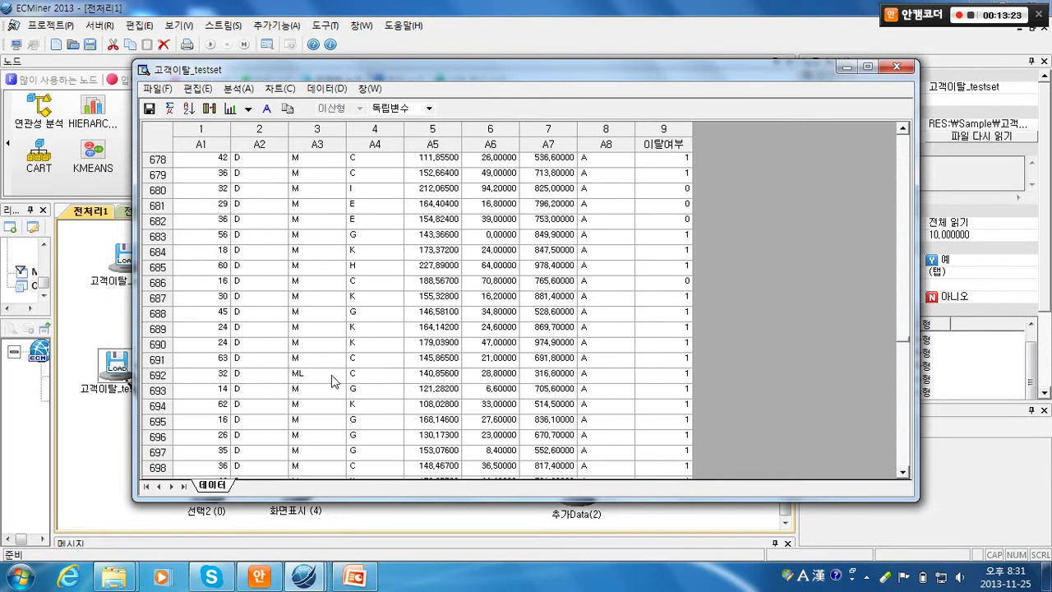
left_click(302, 374)
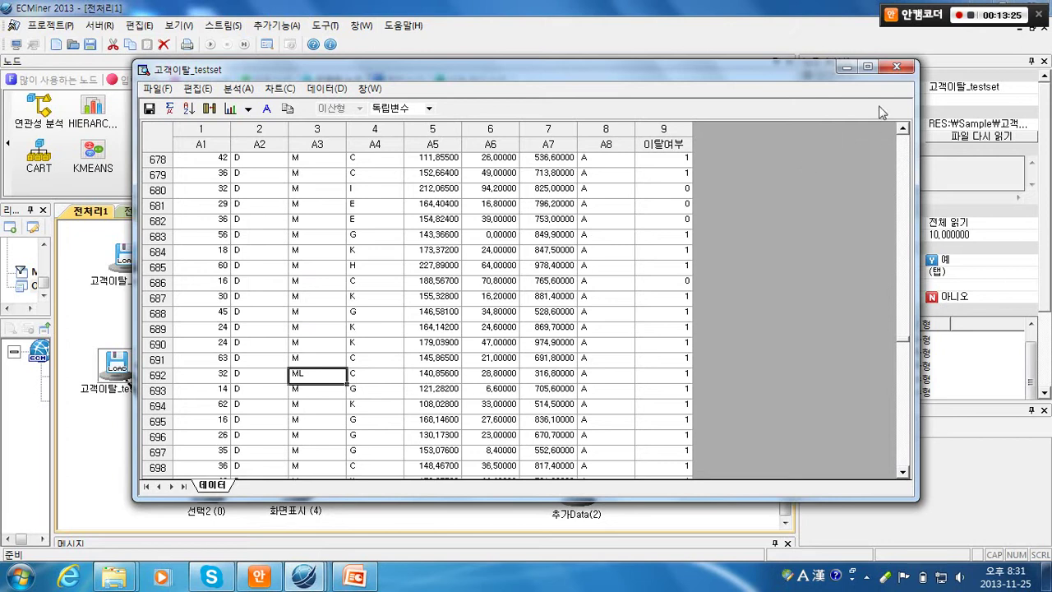
left_click(896, 66)
- Rerun the 선택 (0) stream to 화면표시 (3), compare its A3 values with the source data, and close the output
left_click(201, 425)
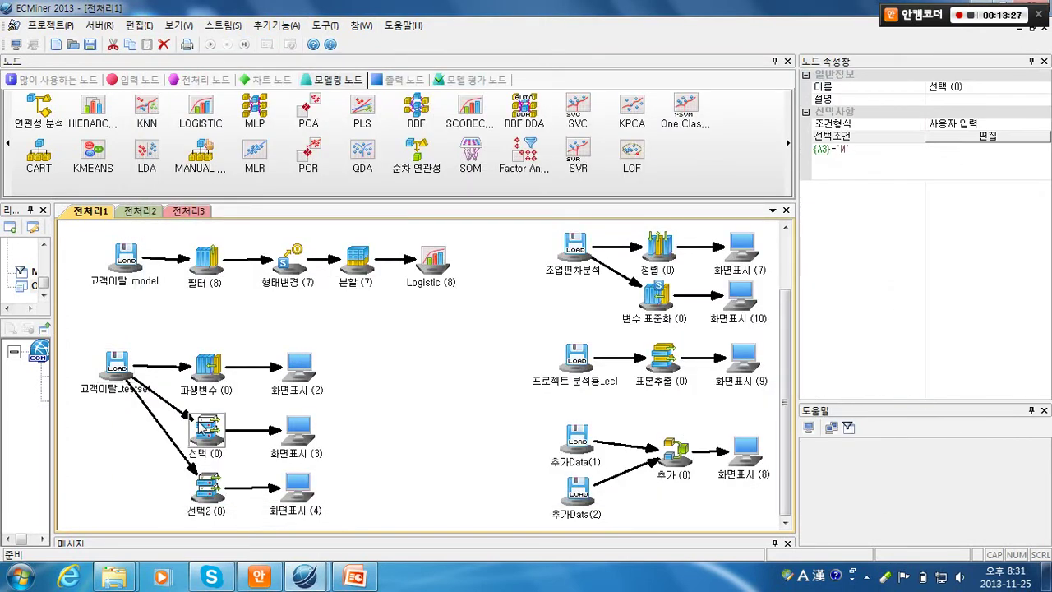
left_click(297, 429)
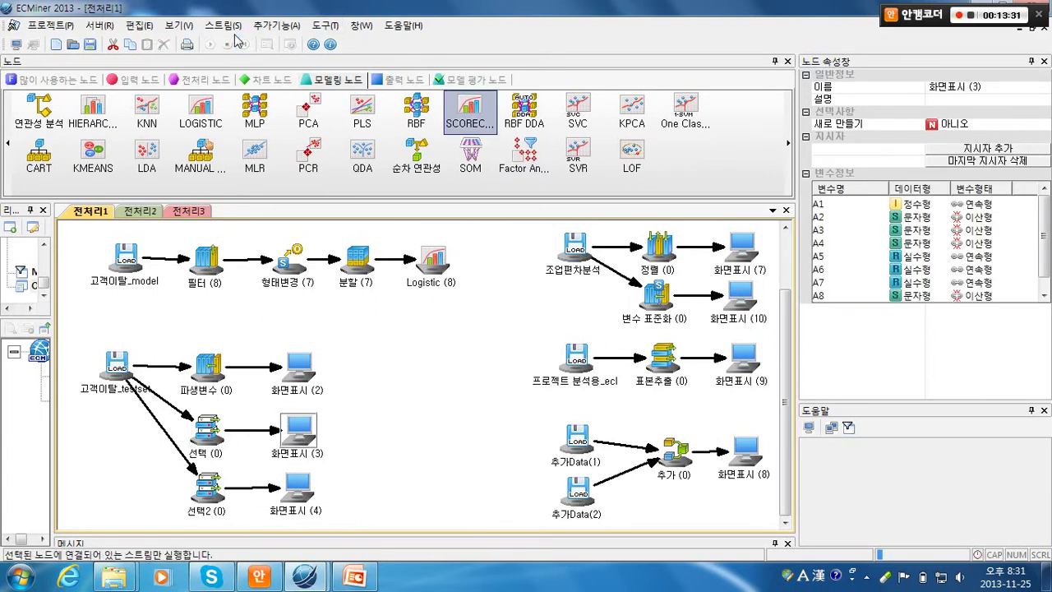
mouse_move(325, 575)
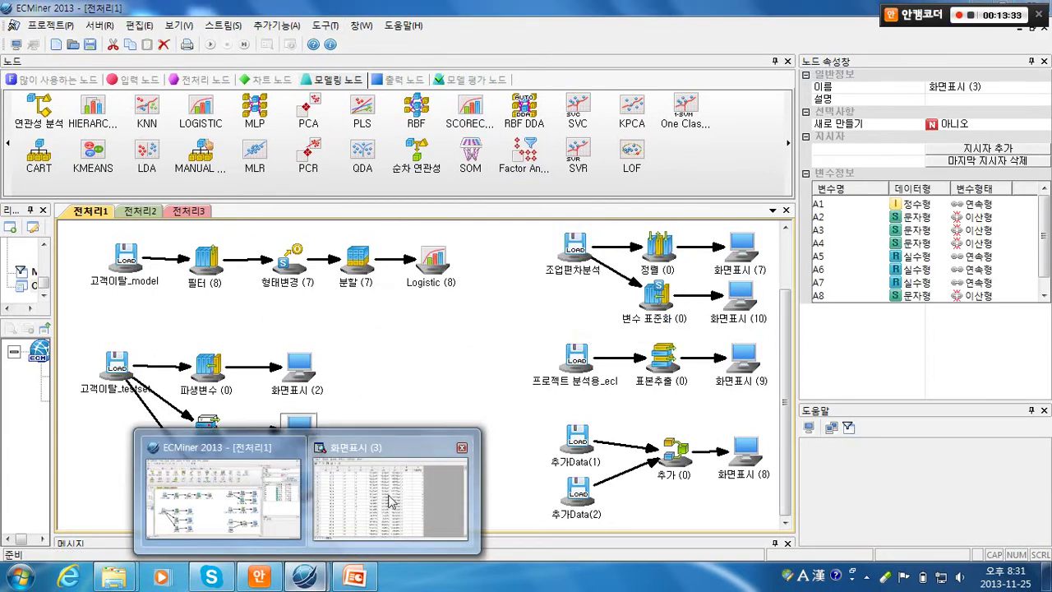
left_click(386, 517)
left_click_drag(298, 159, 327, 502)
left_click(896, 66)
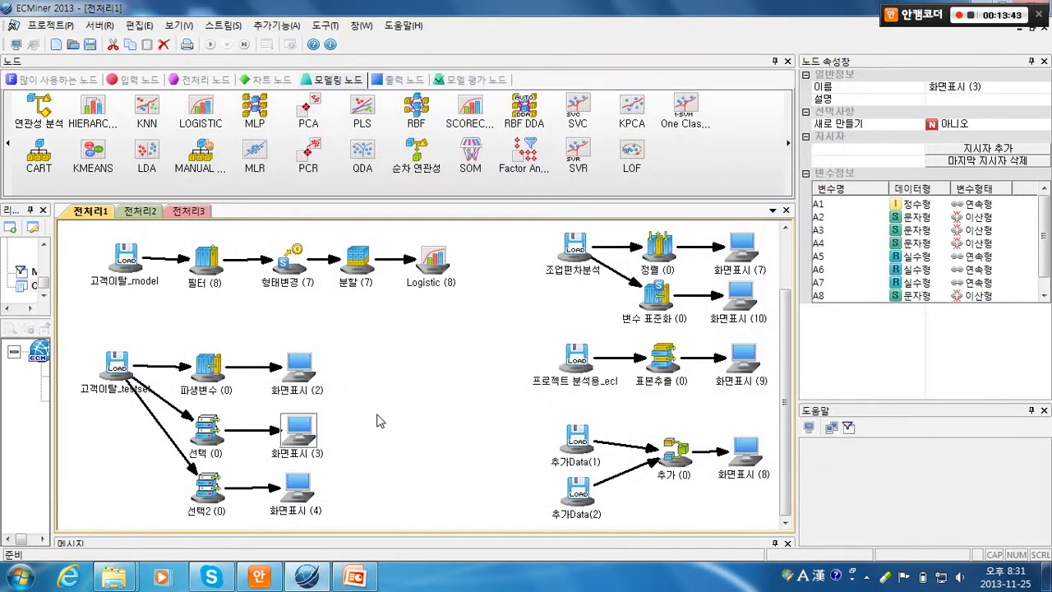
- Review the grouping variable, data variable and 변수 처리 options of the 선택2 (0) node
left_click(202, 497)
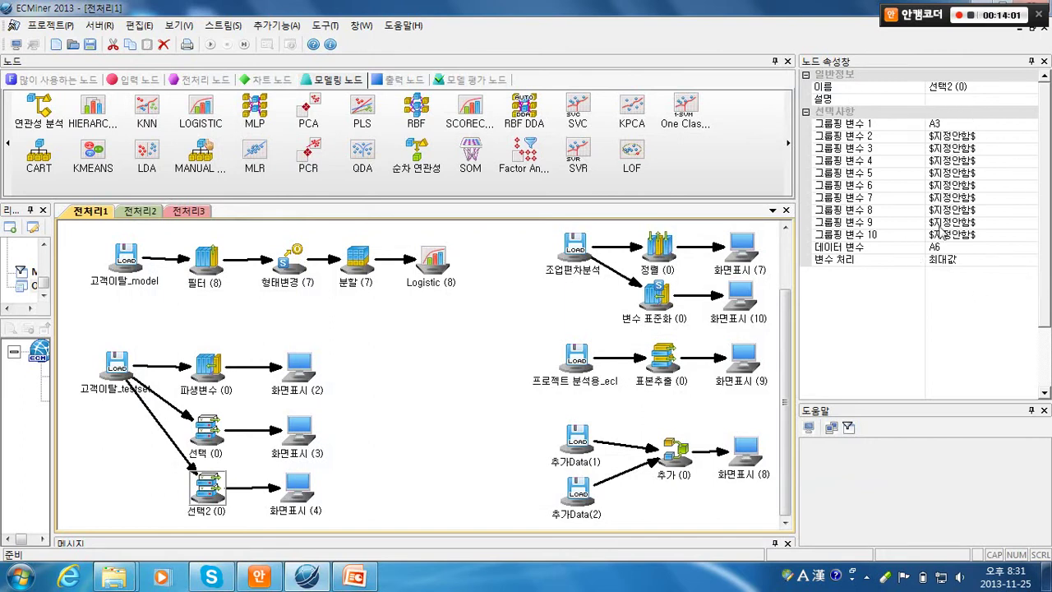
left_click(976, 258)
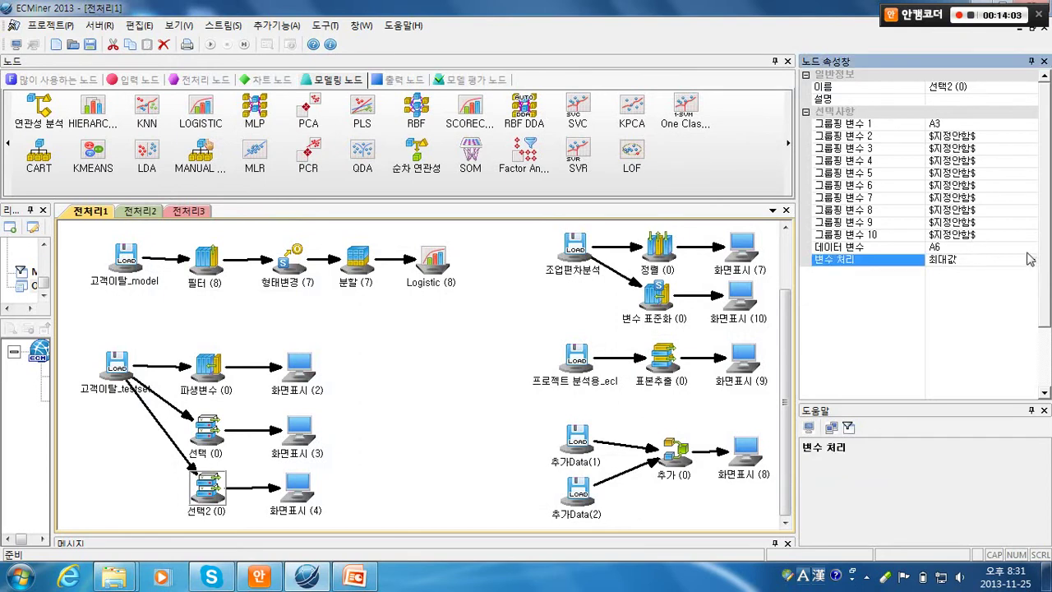
left_click(1033, 260)
left_click(952, 271)
- Run the stream to the 화면표시 (4) node and check the A3 and A6 values of the first record
left_click(297, 496)
left_click(244, 44)
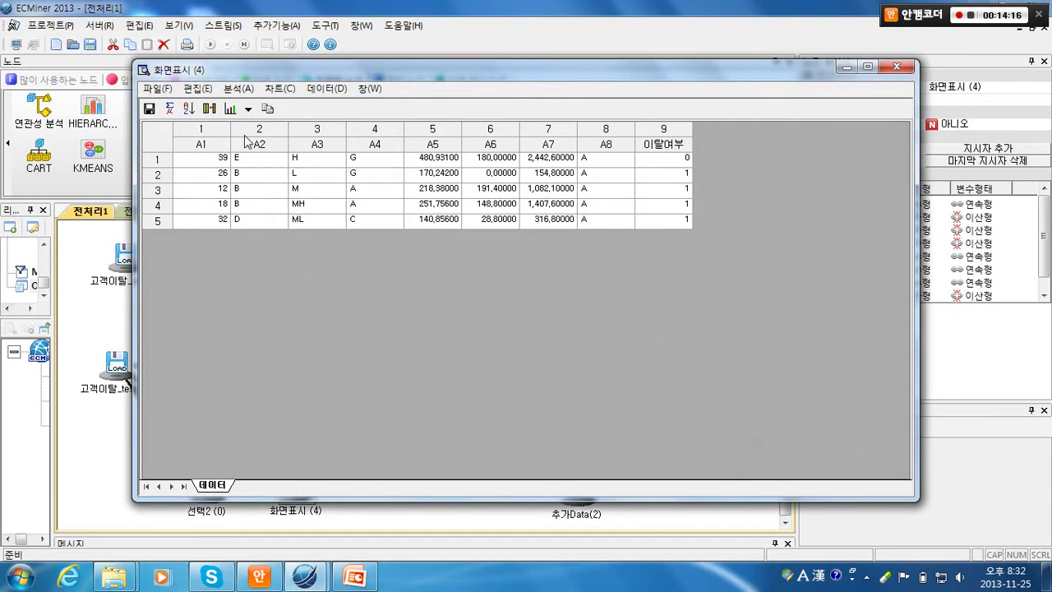
left_click(292, 157)
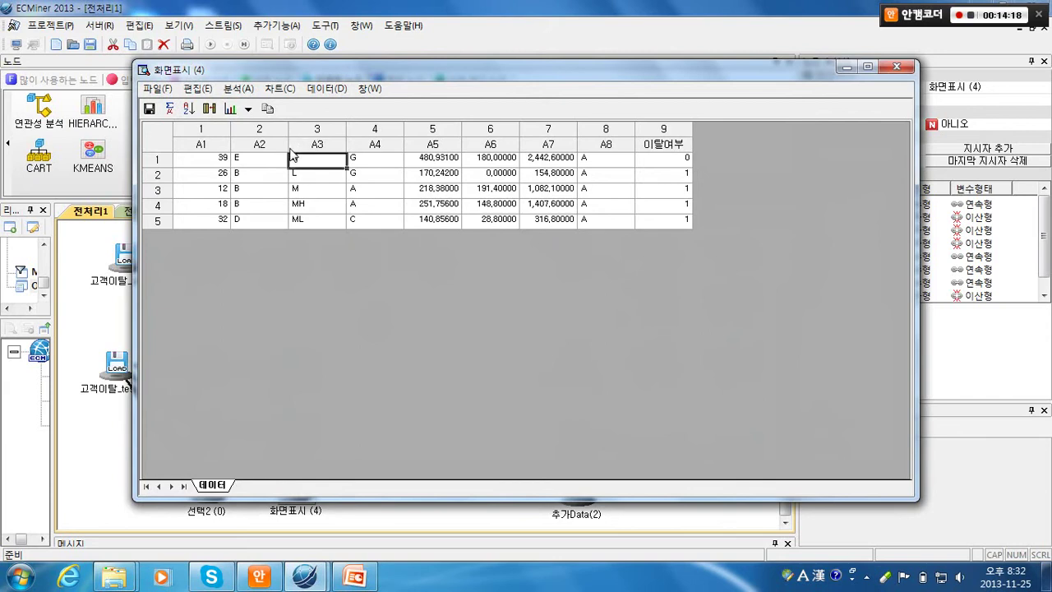
left_click(493, 144)
left_click(491, 158)
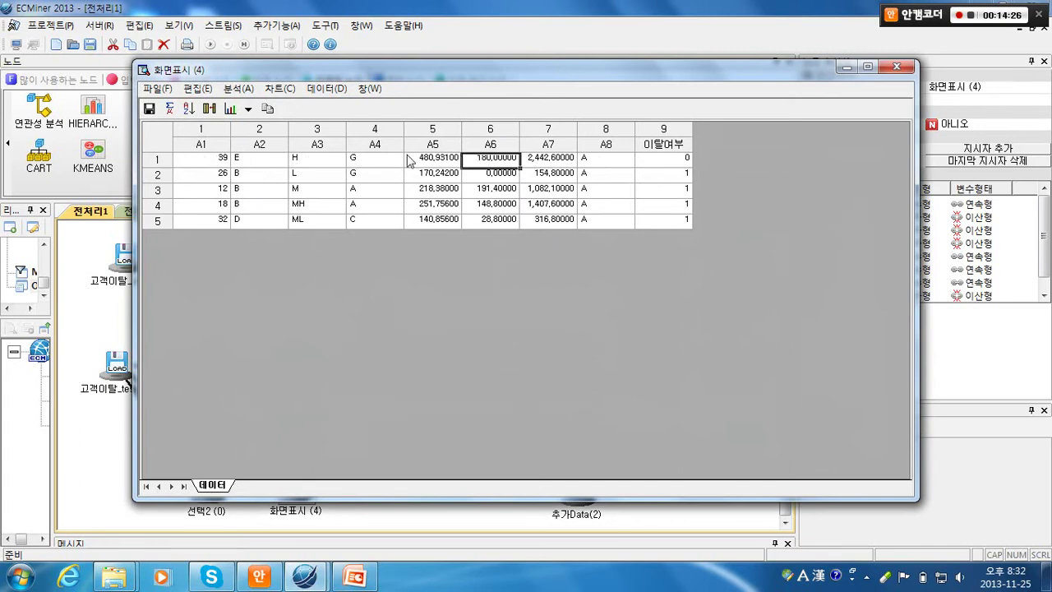
- Check the A3 group and A6 value of the second record in the 화면표시 (4) output, then close the window
left_click(316, 143)
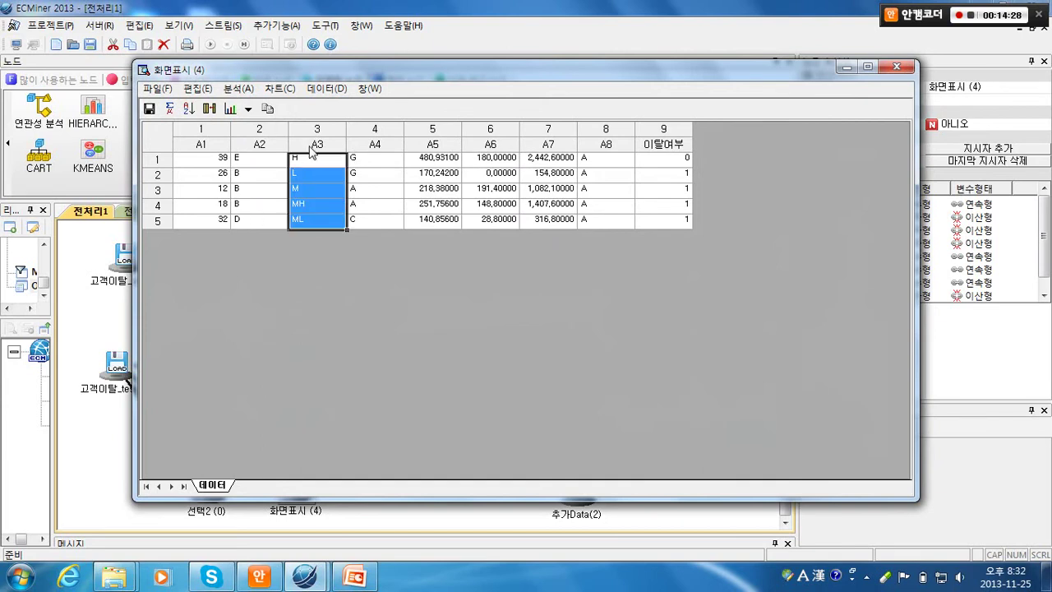
left_click(294, 171)
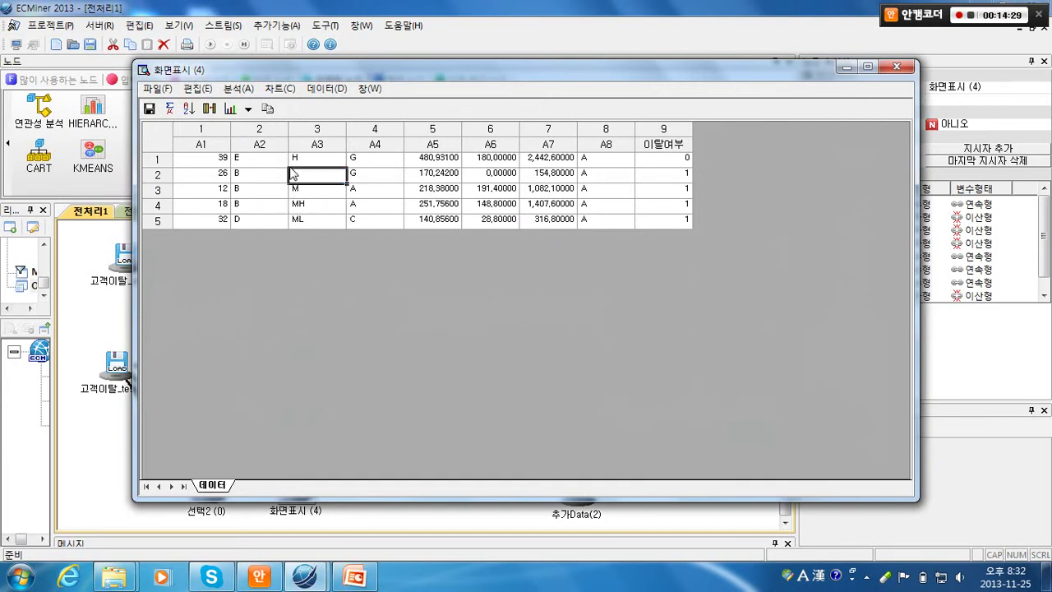
left_click(484, 144)
left_click(488, 173)
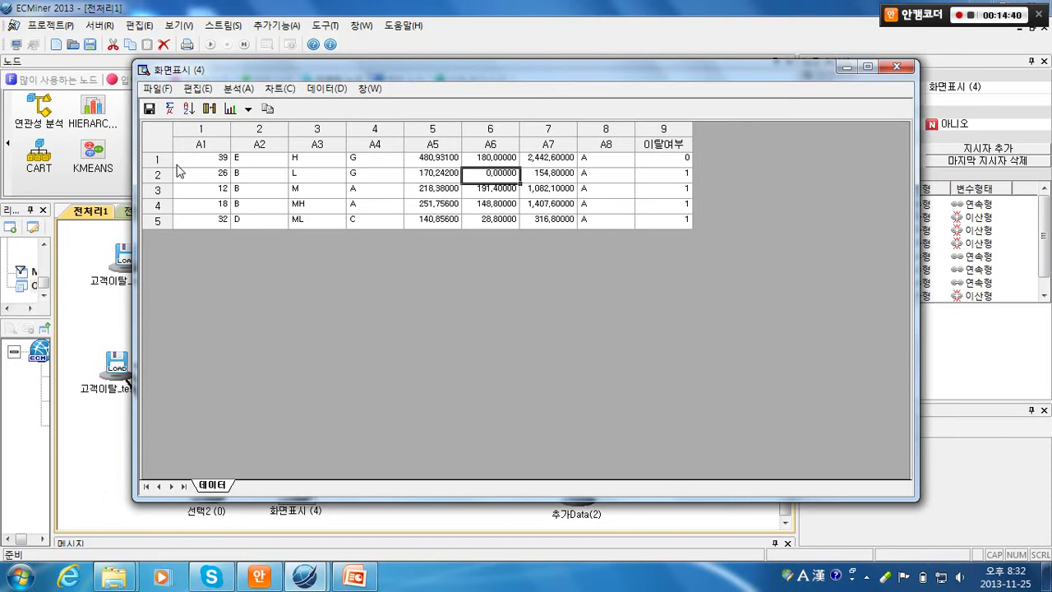
left_click(898, 67)
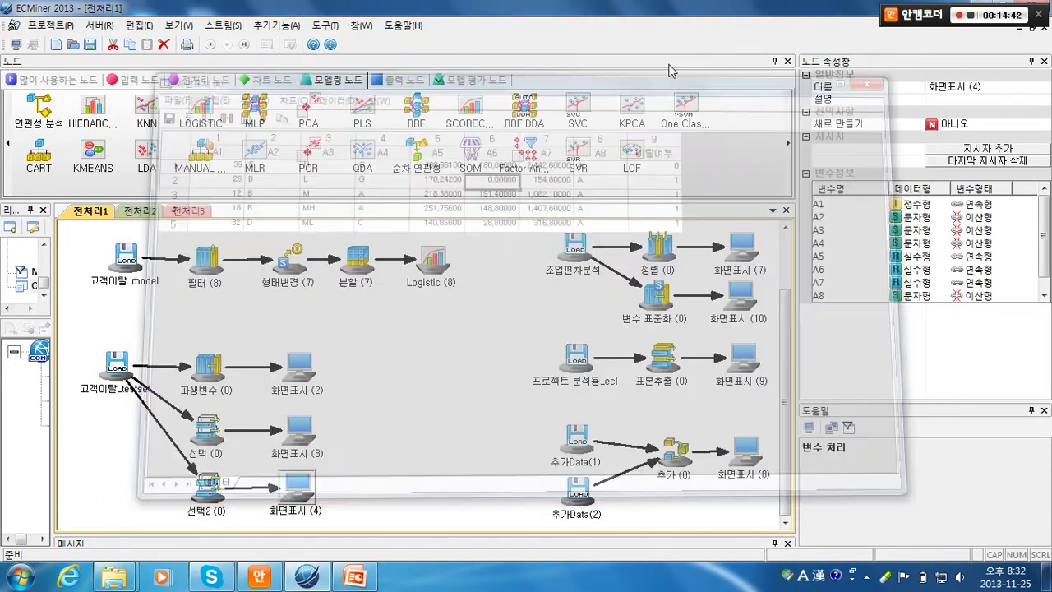
- Review the IF formula of the 파생변수 (0) node, which derives values from A2, and accept the formula editor
left_click(346, 459)
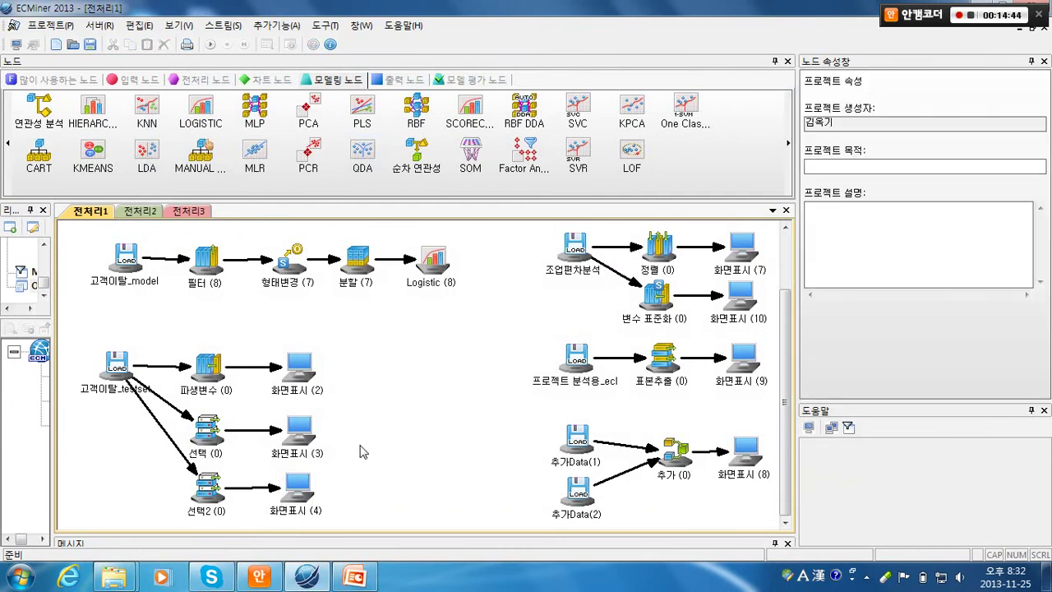
left_click(205, 368)
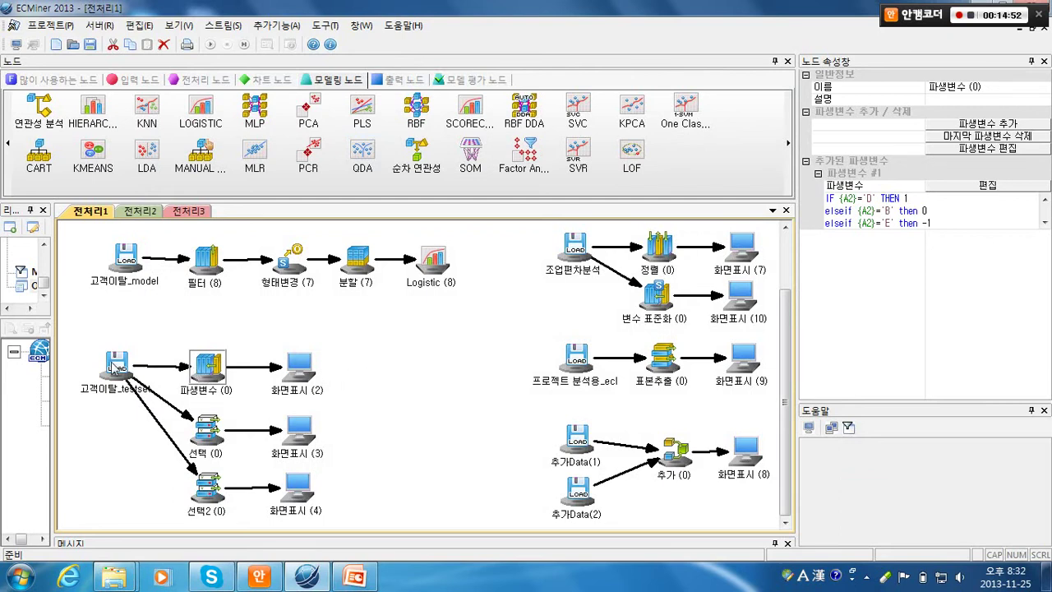
left_click(959, 185)
left_click(454, 203)
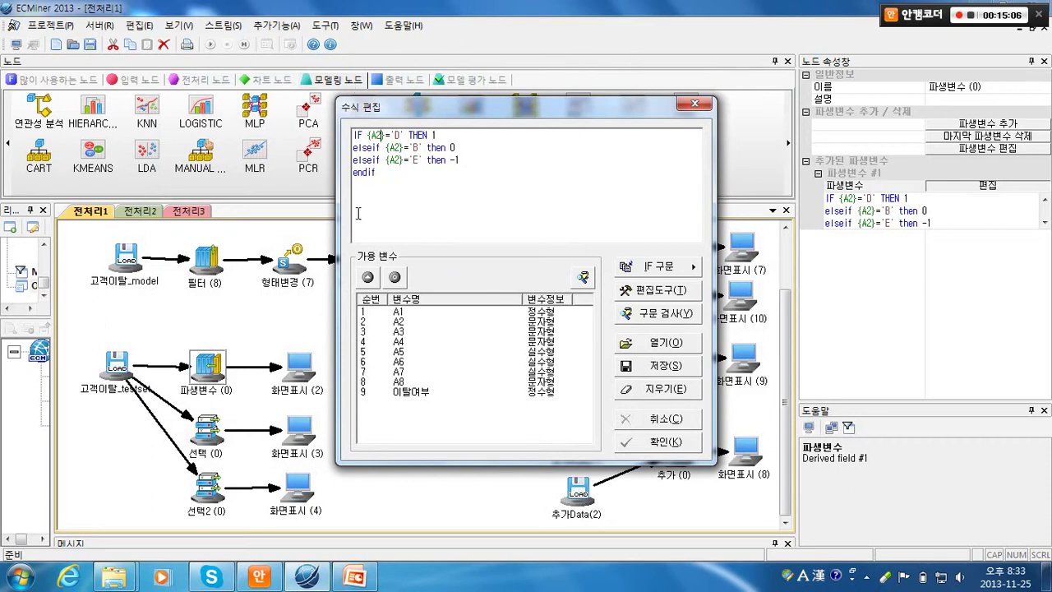
left_click(658, 436)
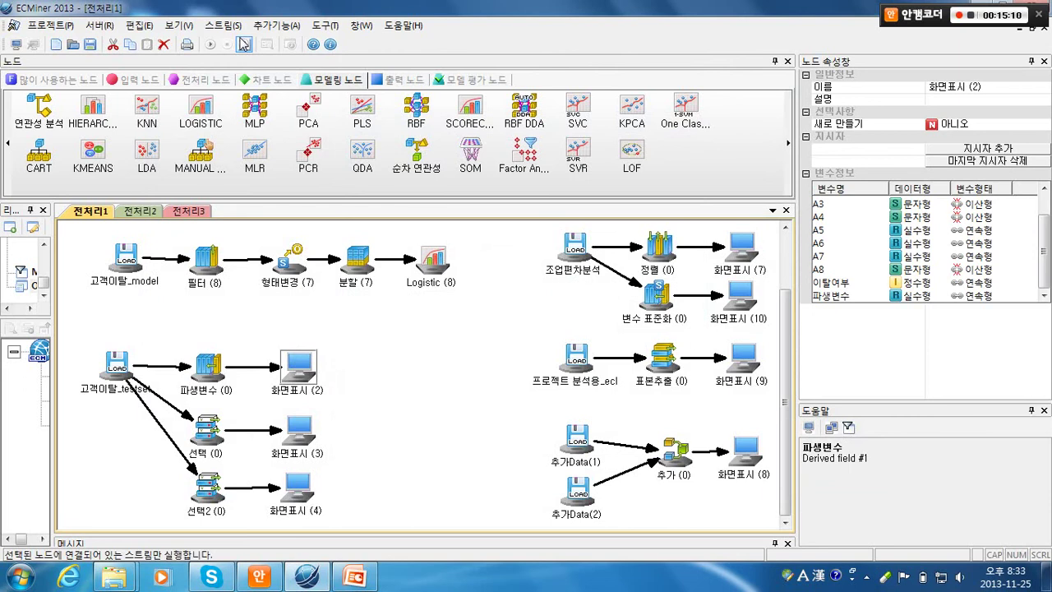
- Run the stream to the 화면표시 (2) node and compare the A2 and 파생변수 values of the B records
left_click(243, 44)
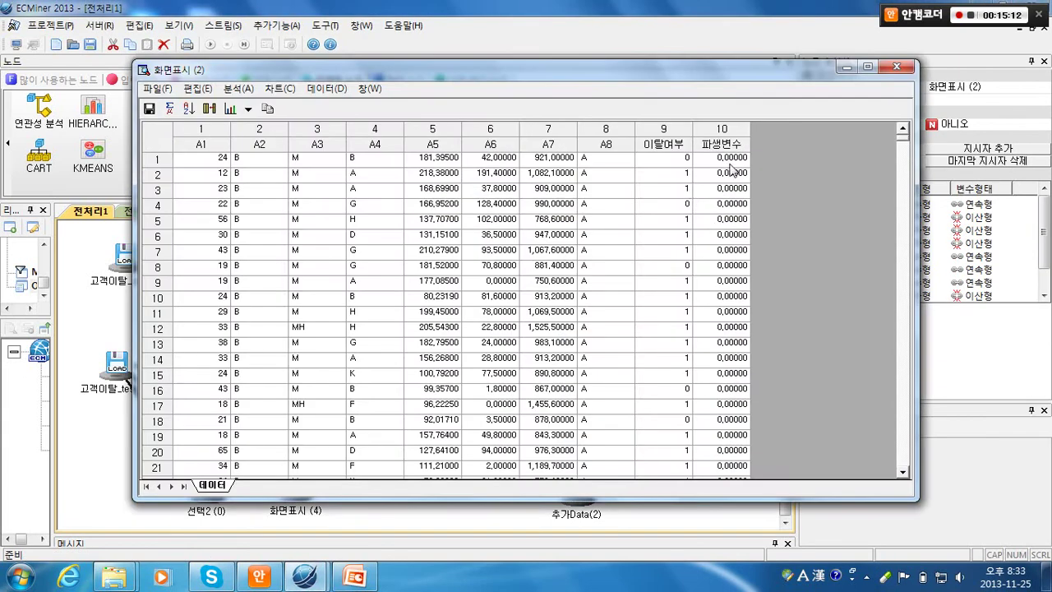
left_click_drag(720, 155, 721, 434)
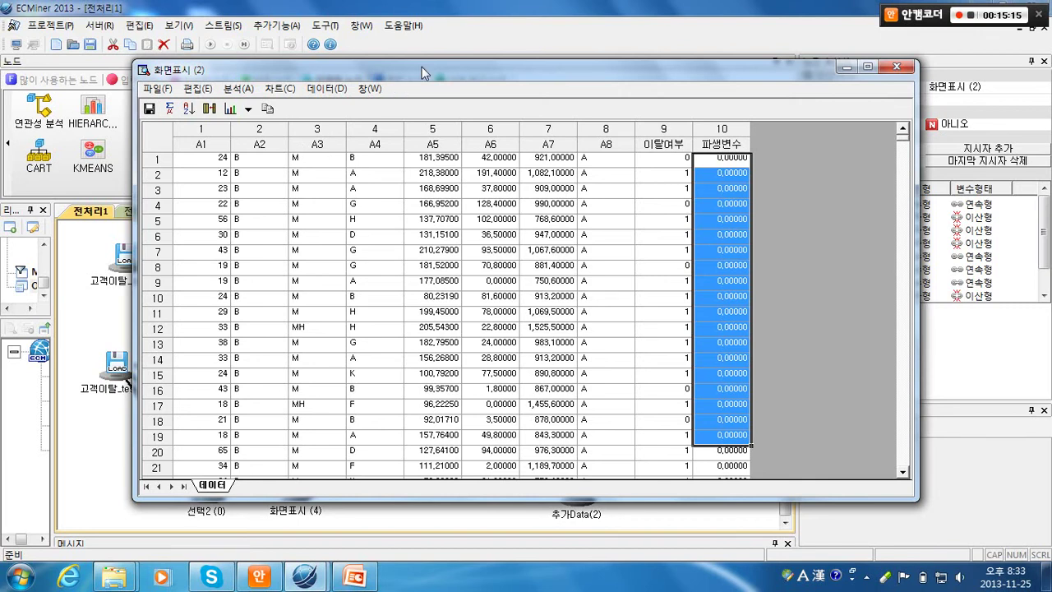
left_click_drag(422, 66, 494, 73)
left_click_drag(337, 162, 333, 442)
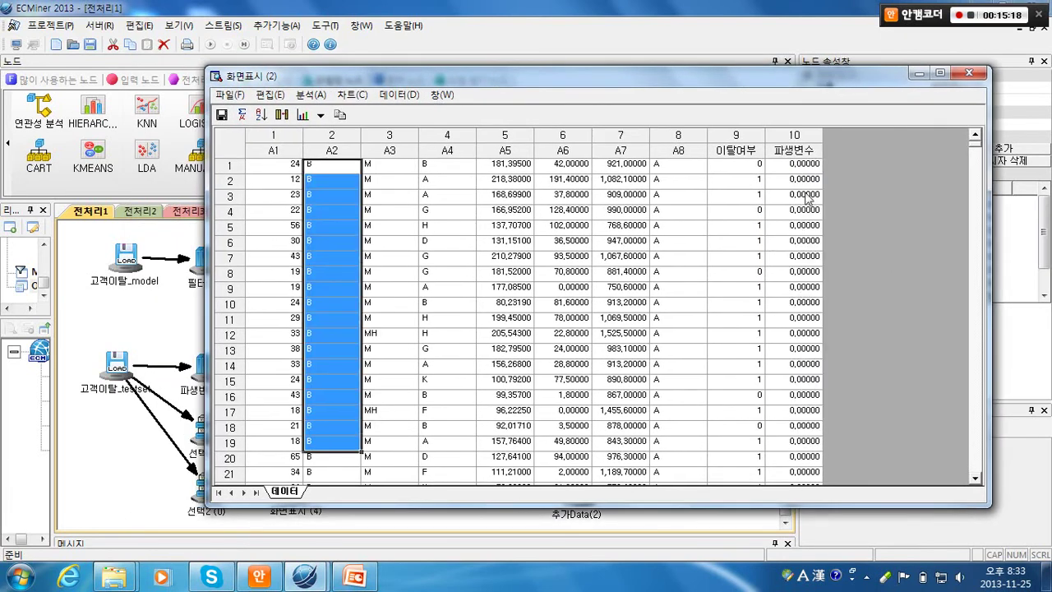
left_click(786, 161)
left_click_drag(786, 161, 789, 441)
scroll(345, 329, "down", 20)
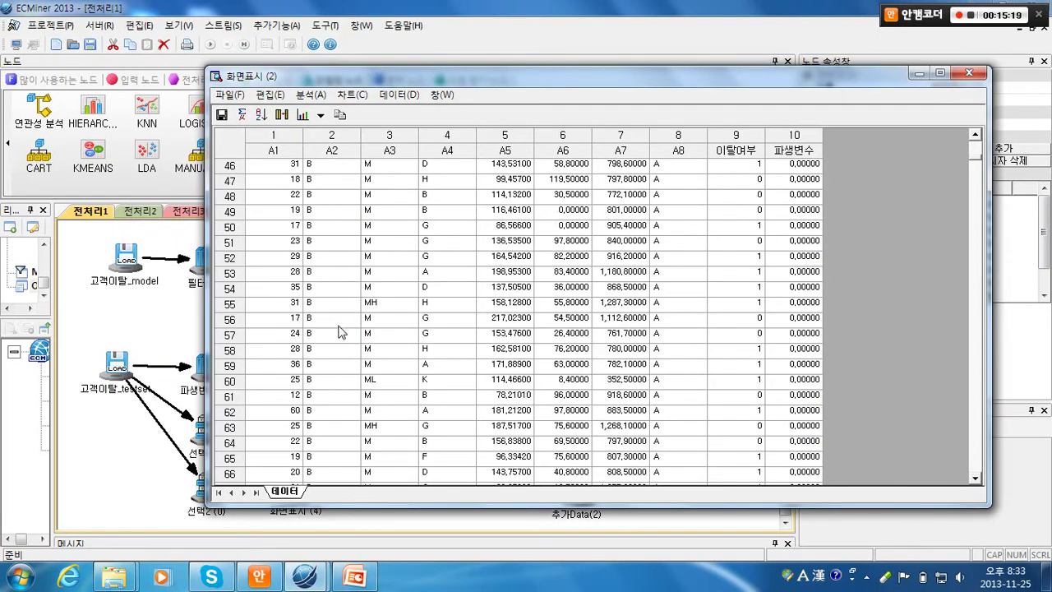
scroll(356, 325, "down", 10)
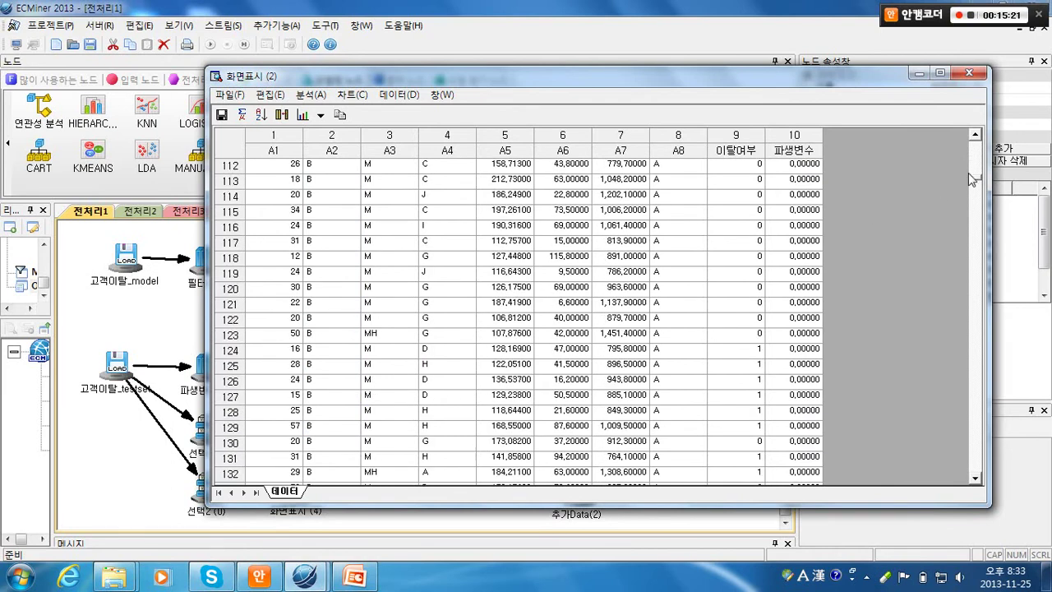
- Compare A2 with 파생변수 for the E and D records around row 459, then close the output
left_click_drag(973, 179, 975, 279)
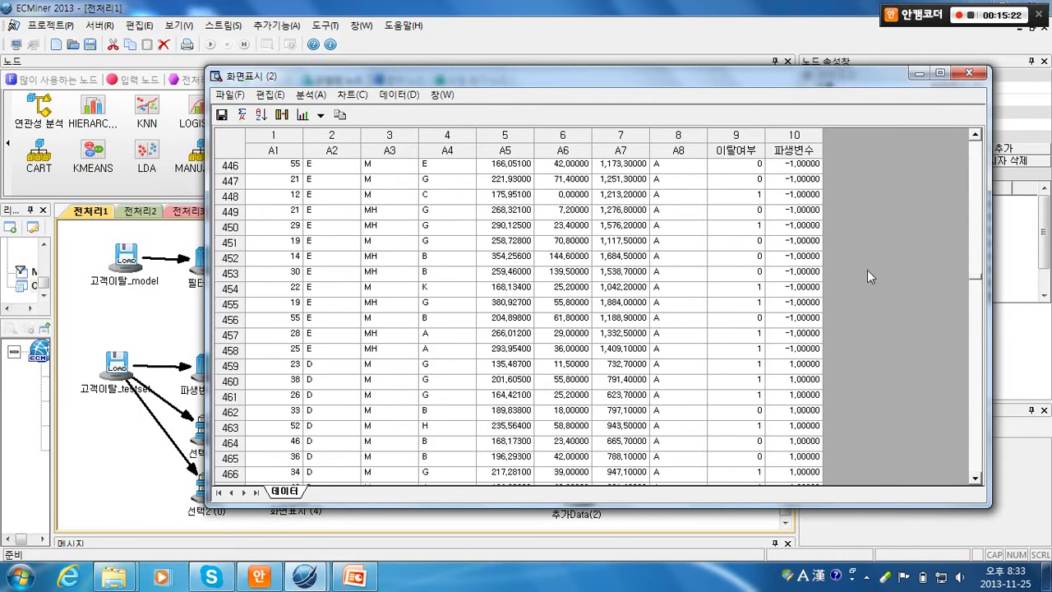
left_click(315, 167)
left_click_drag(316, 167, 320, 352)
left_click_drag(790, 167, 772, 306)
left_click_drag(345, 364, 345, 481)
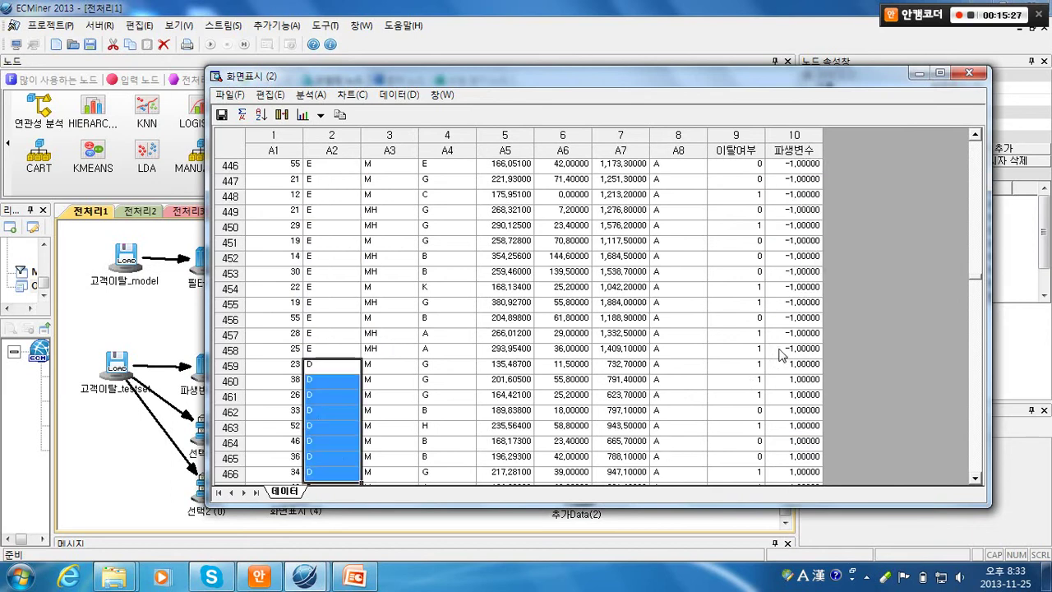
left_click_drag(774, 352, 787, 467)
left_click(788, 470)
left_click(786, 140)
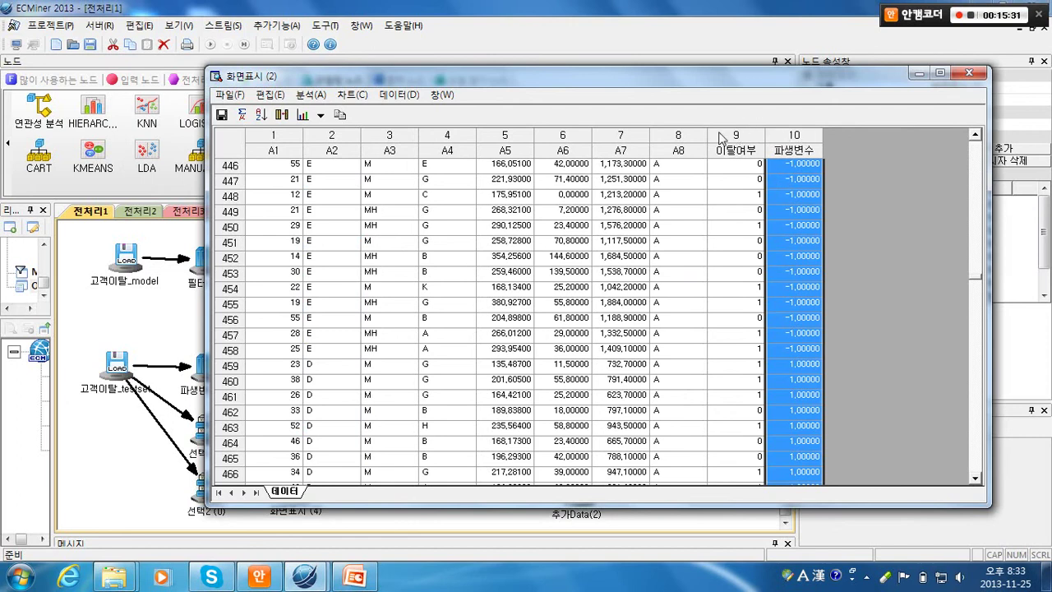
left_click(967, 74)
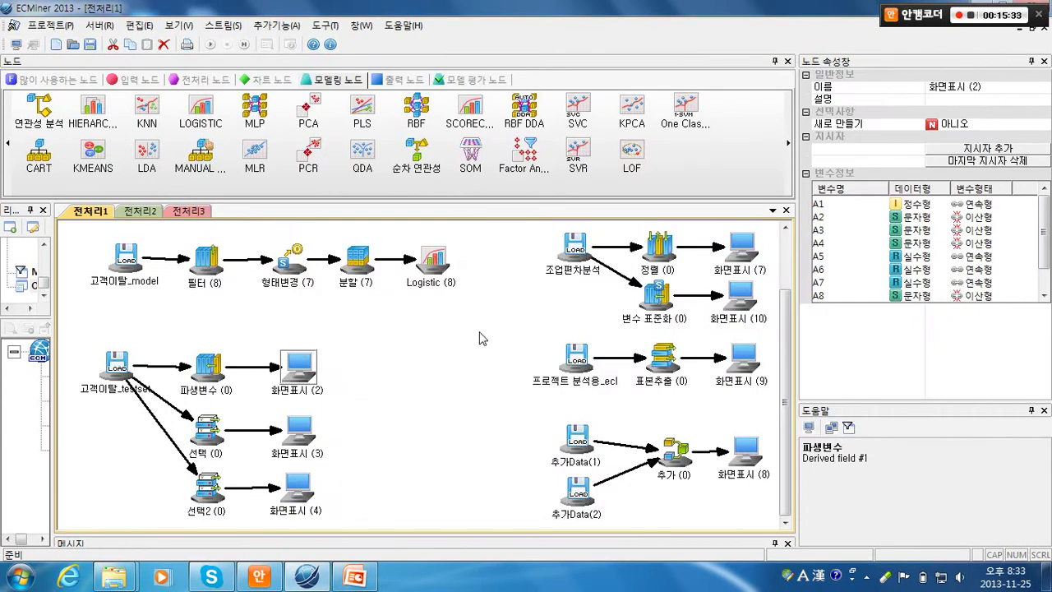
- Open the 결측치Data source table, examine its rows with missing values, and close it
left_click(378, 445)
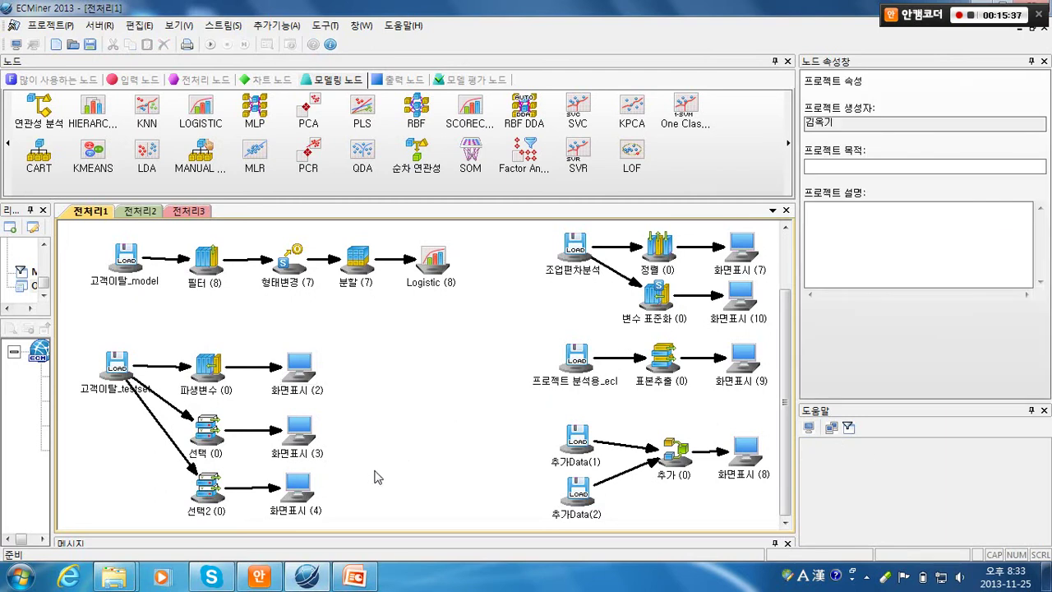
scroll(417, 467, "up", 3)
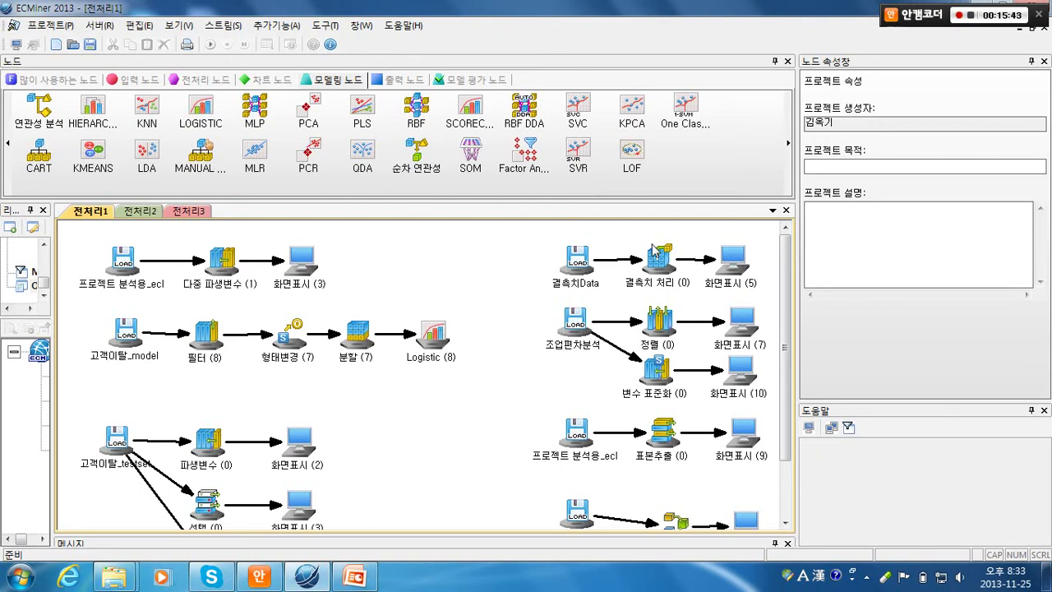
double_click(575, 259)
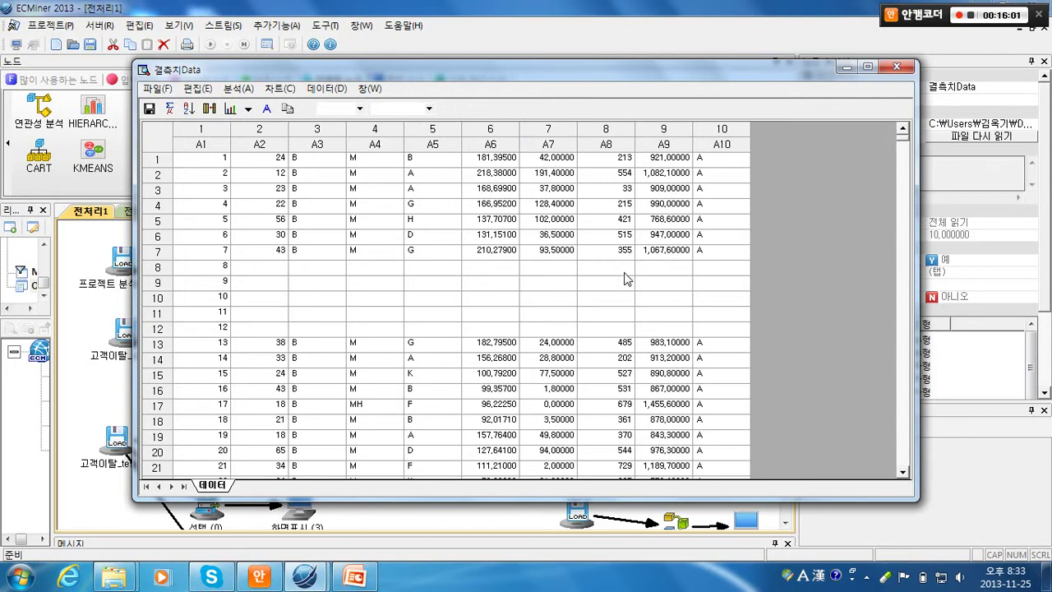
left_click(895, 66)
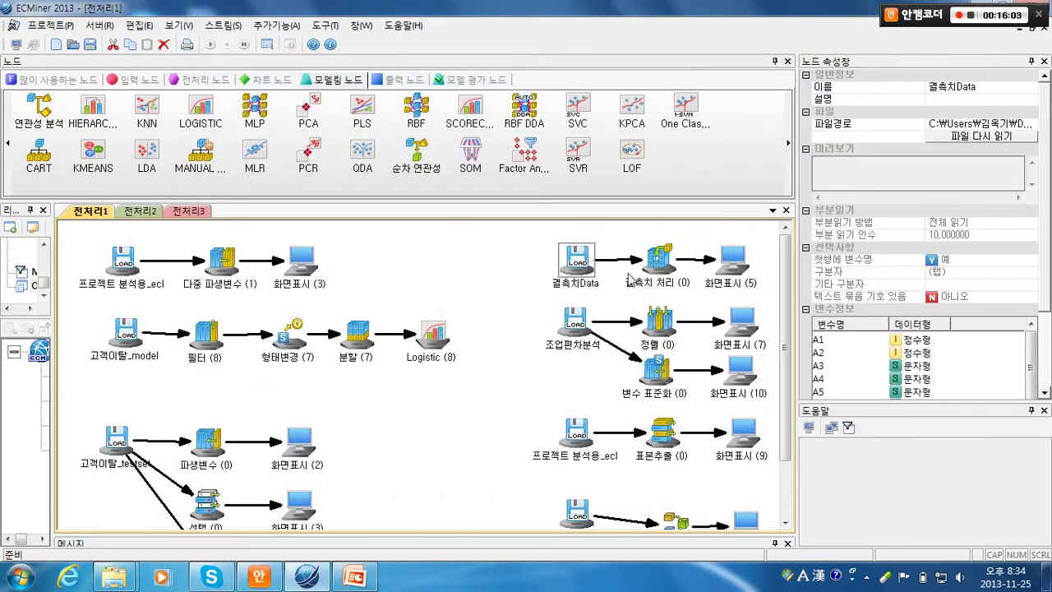
- Review the 대상변수, 연속형 변수 and 이산형 변수 options of the 결측치 처리 (0) node, keeping 최대 회수에 해당하는 값 for discrete variables
left_click(645, 258)
left_click(941, 123)
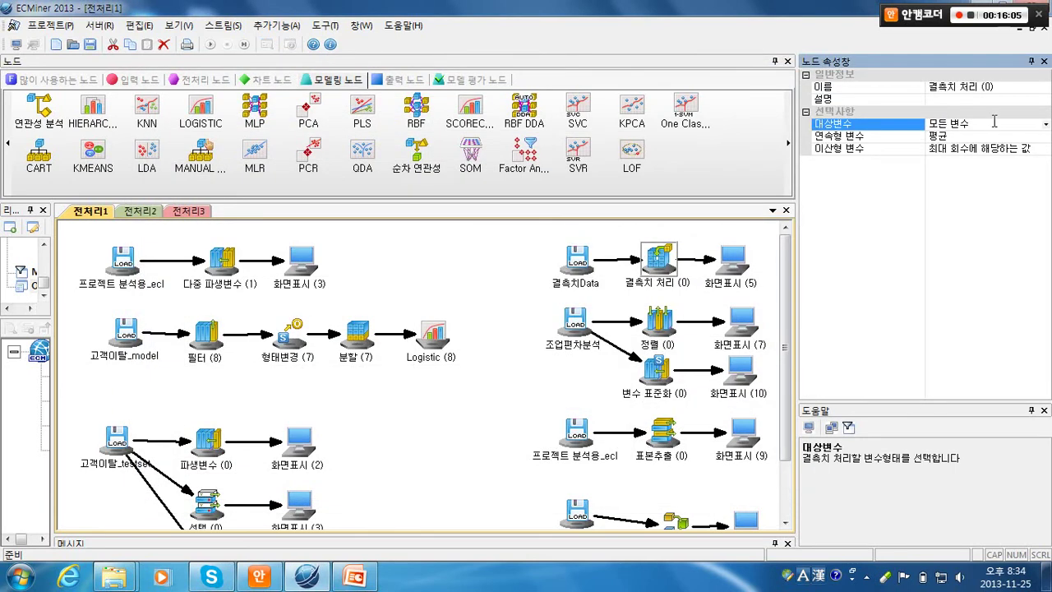
left_click(1039, 121)
left_click(1041, 123)
left_click(951, 136)
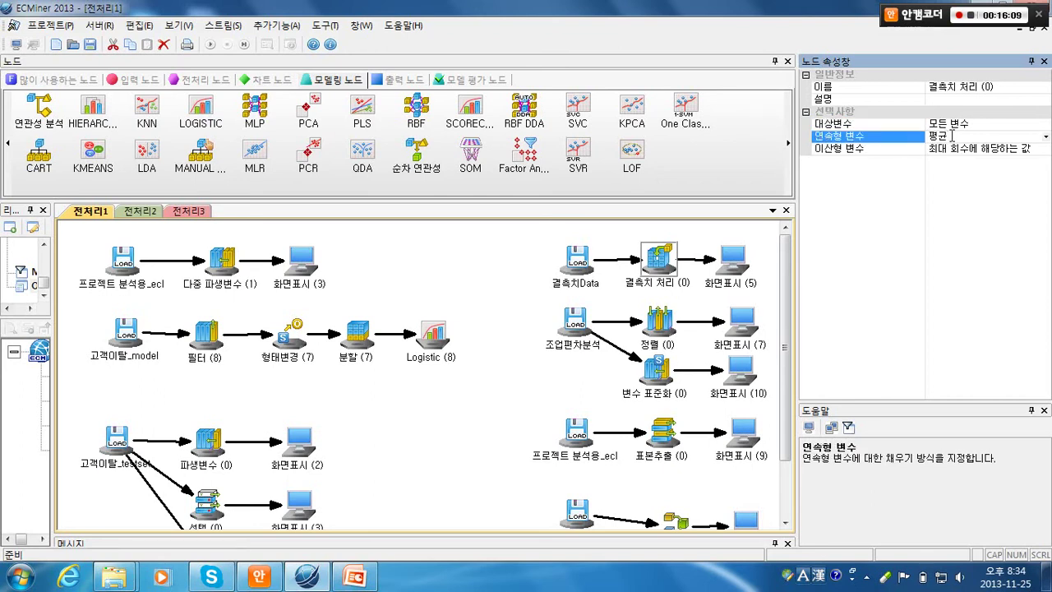
left_click(859, 150)
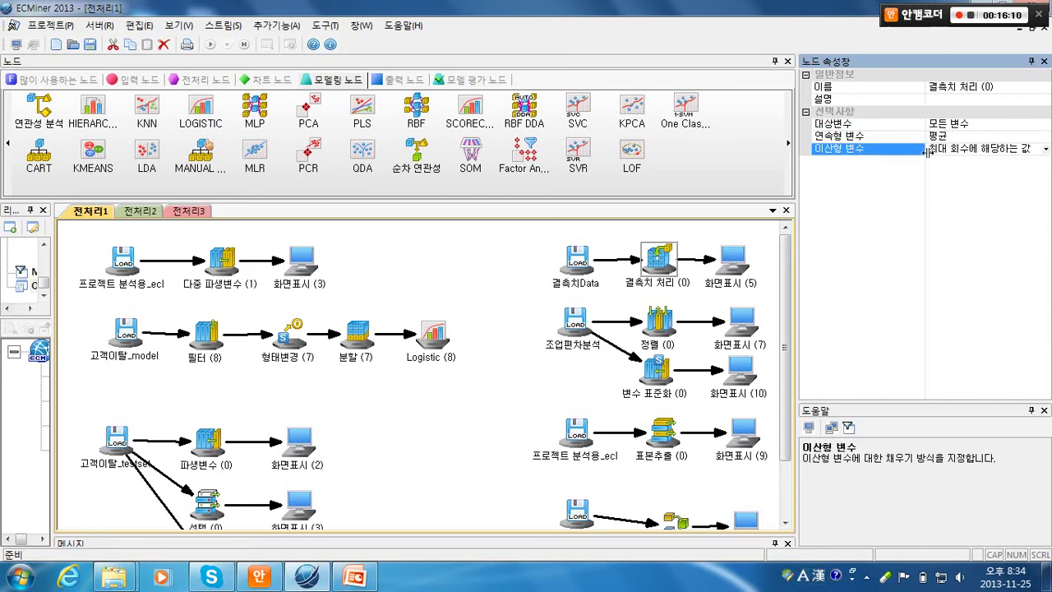
left_click(1044, 149)
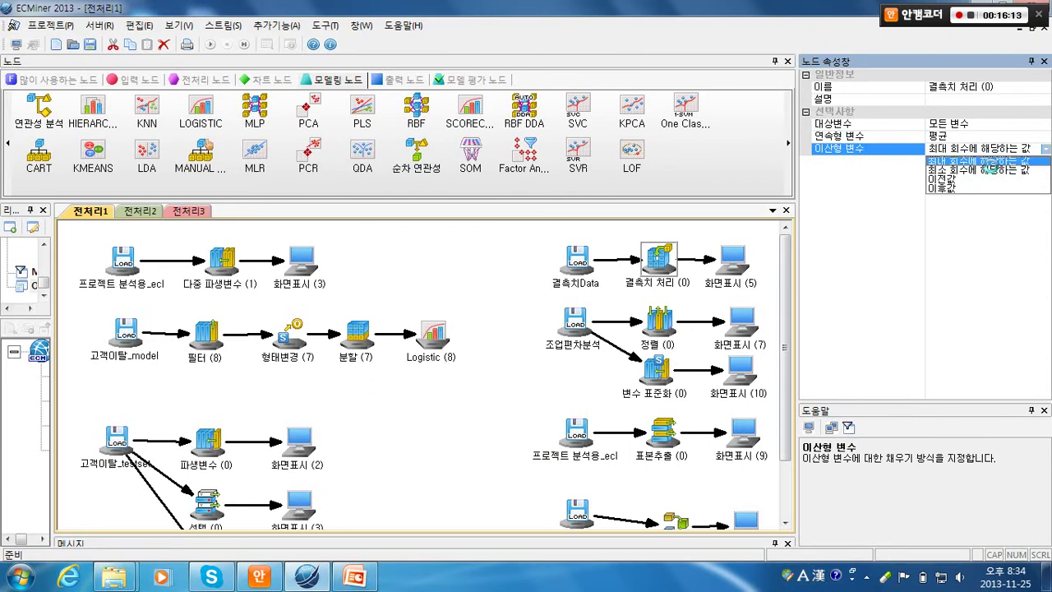
left_click(992, 163)
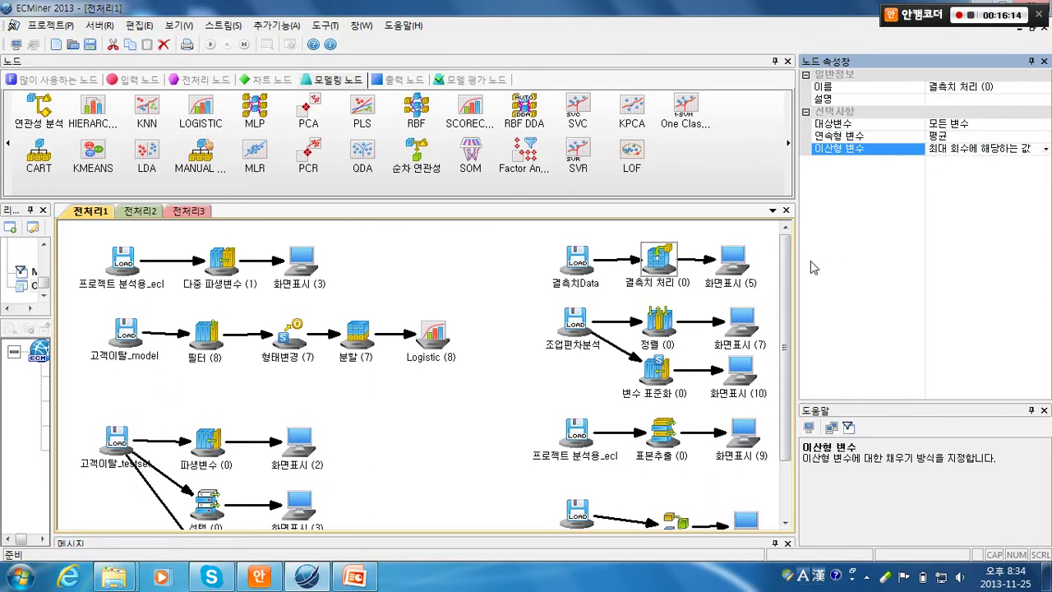
- Run the stream to the 화면표시 (5) node, check the filled values in rows 8 to 12, and close the output
left_click(731, 259)
left_click(242, 43)
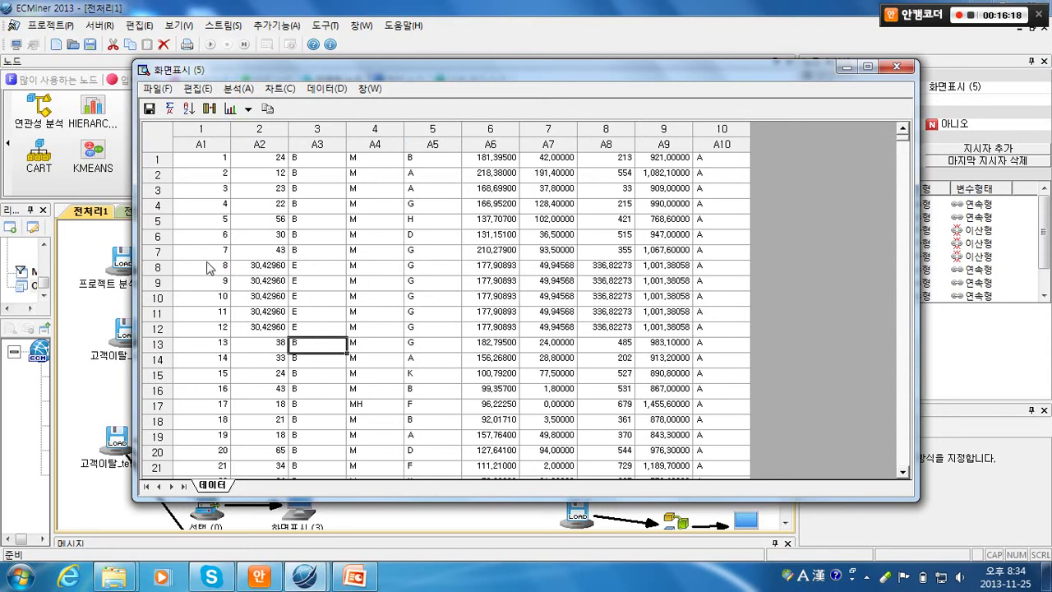
left_click_drag(247, 265, 711, 326)
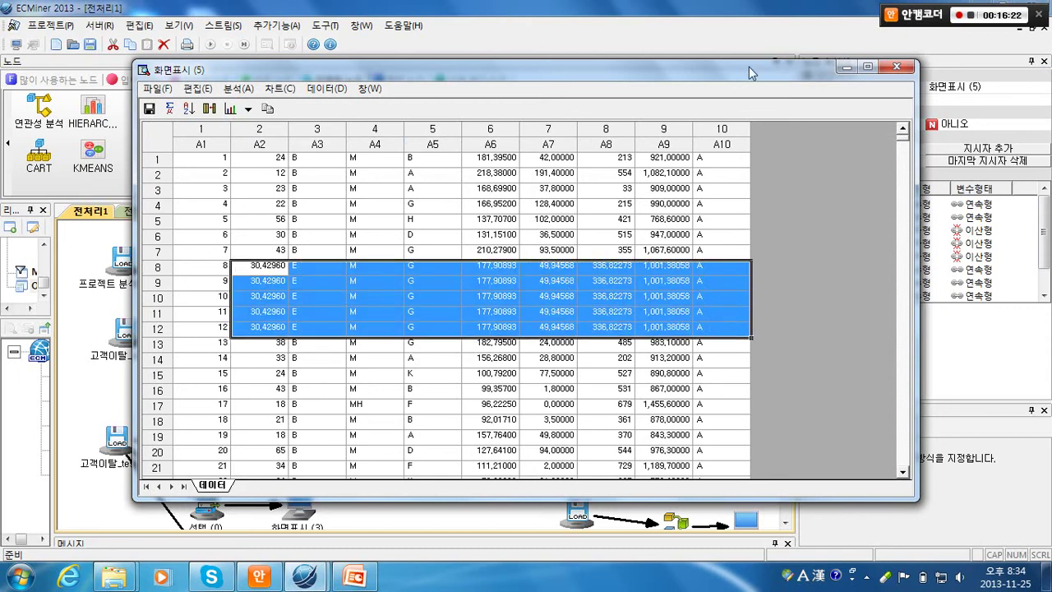
left_click_drag(750, 66, 660, 66)
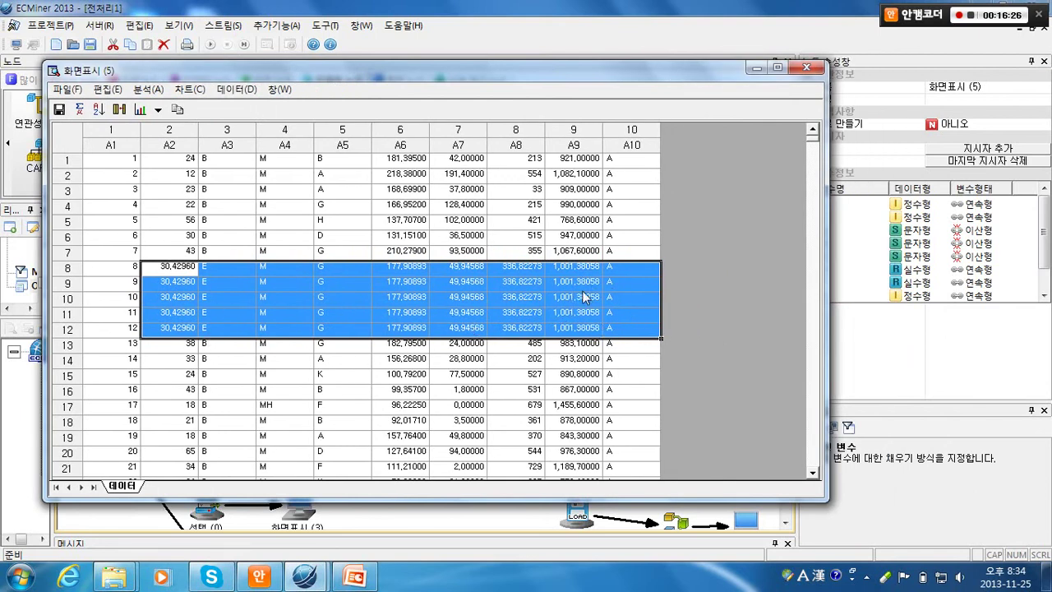
left_click(806, 67)
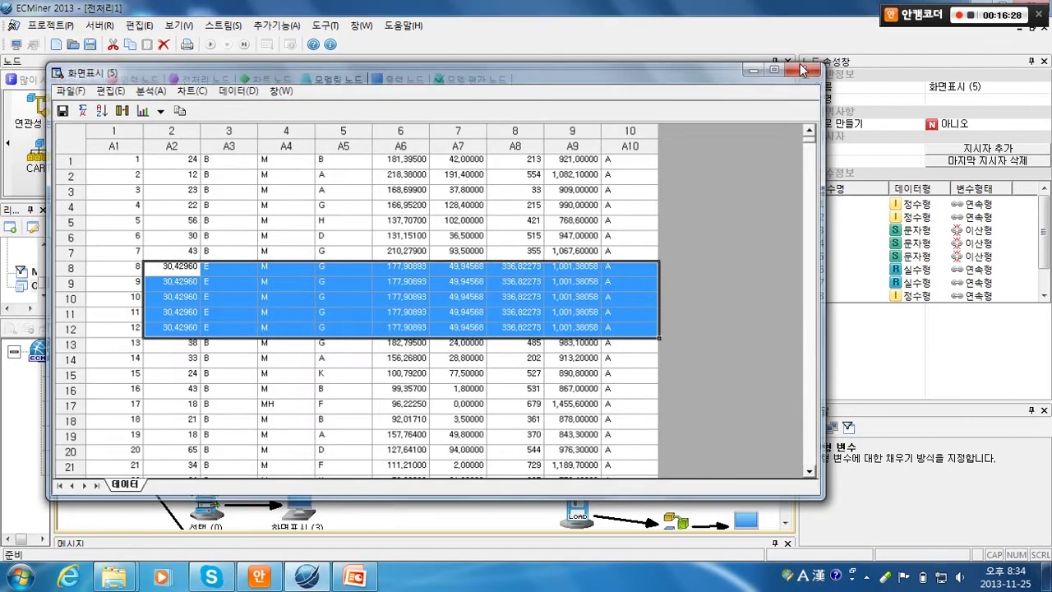
left_click(458, 406)
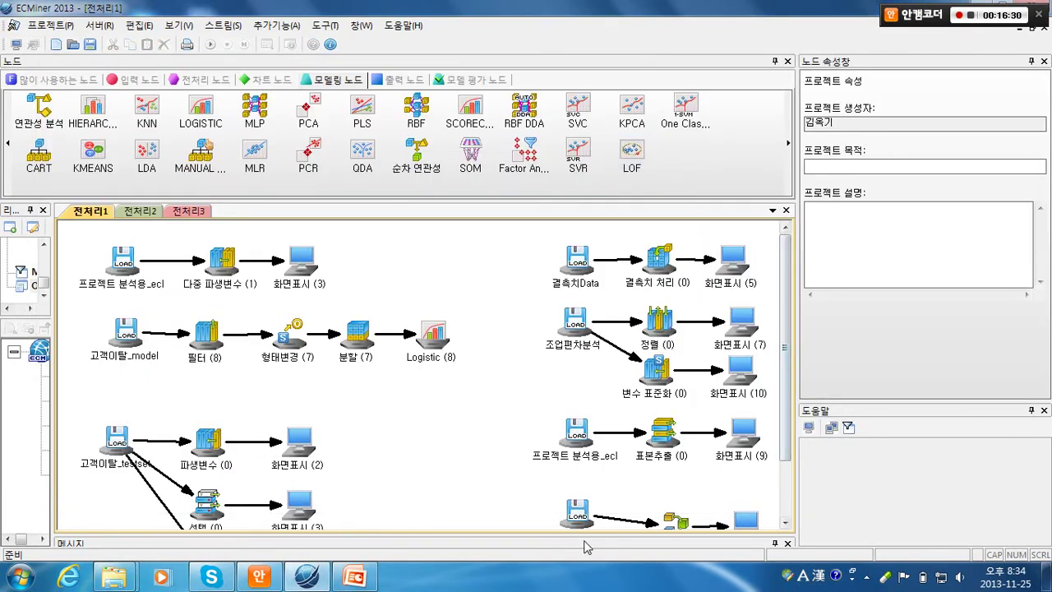
- Review the sort variable and direction of the 정렬 (0) node, adjusting the width of the node properties area
scroll(785, 395, "down", 1)
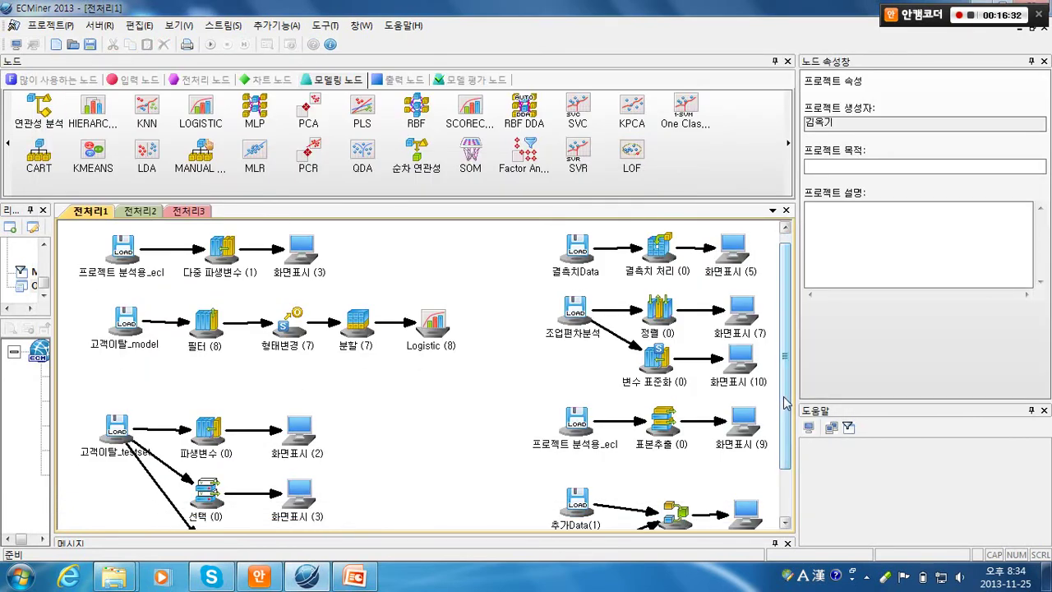
left_click_drag(801, 401, 834, 401)
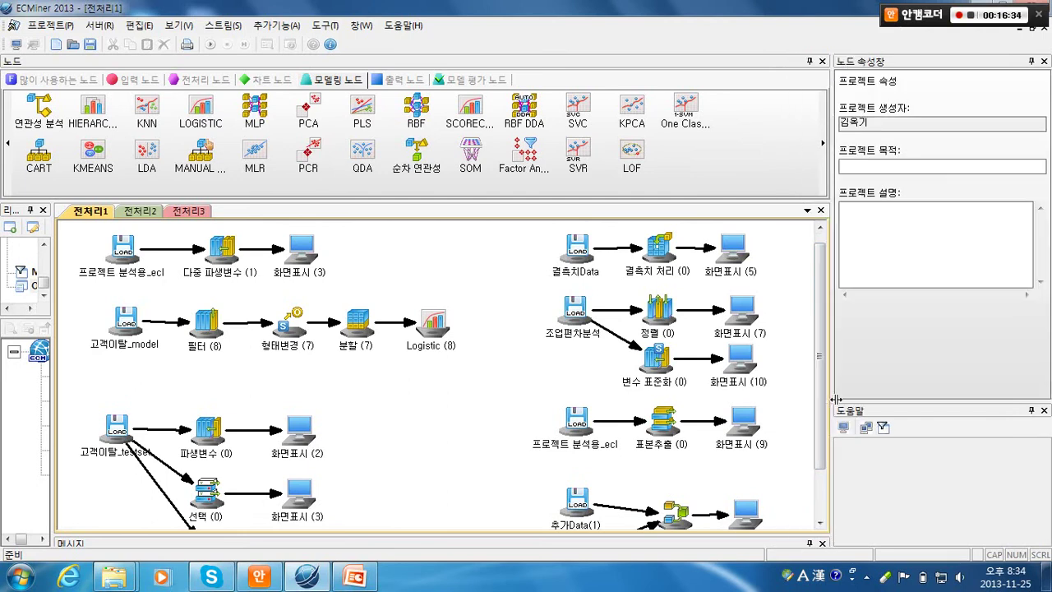
left_click(665, 306)
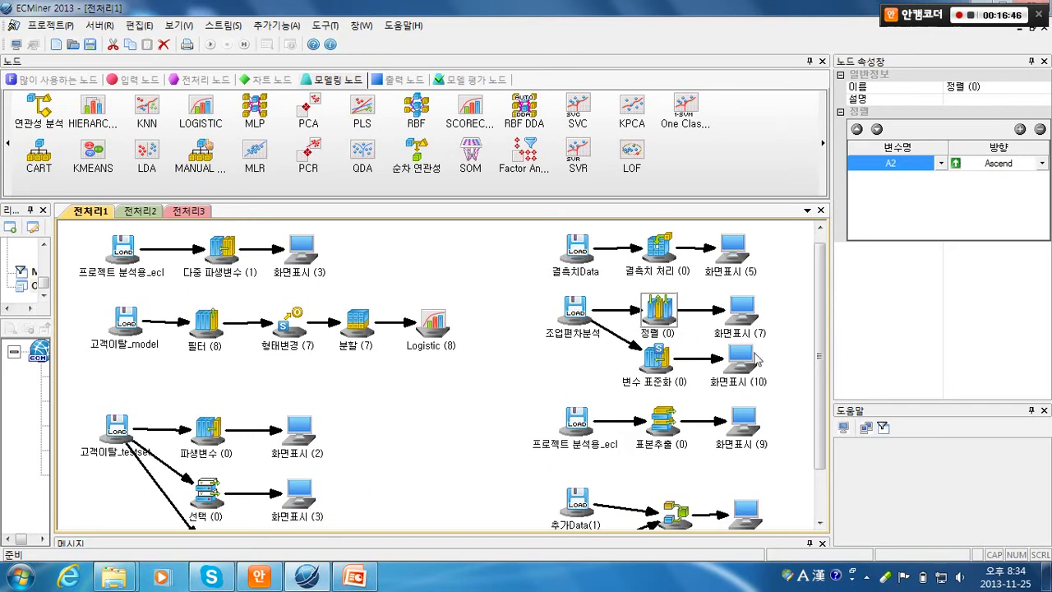
left_click_drag(835, 283, 812, 283)
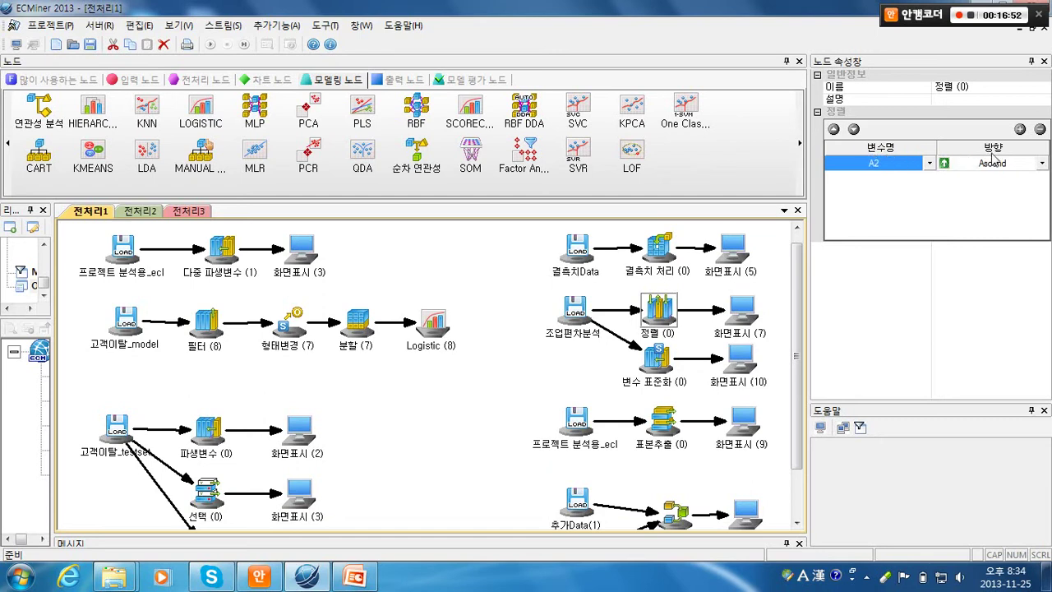
- Run the stream to the 화면표시 (7) node and check the sort order of the A2 column
left_click(738, 309)
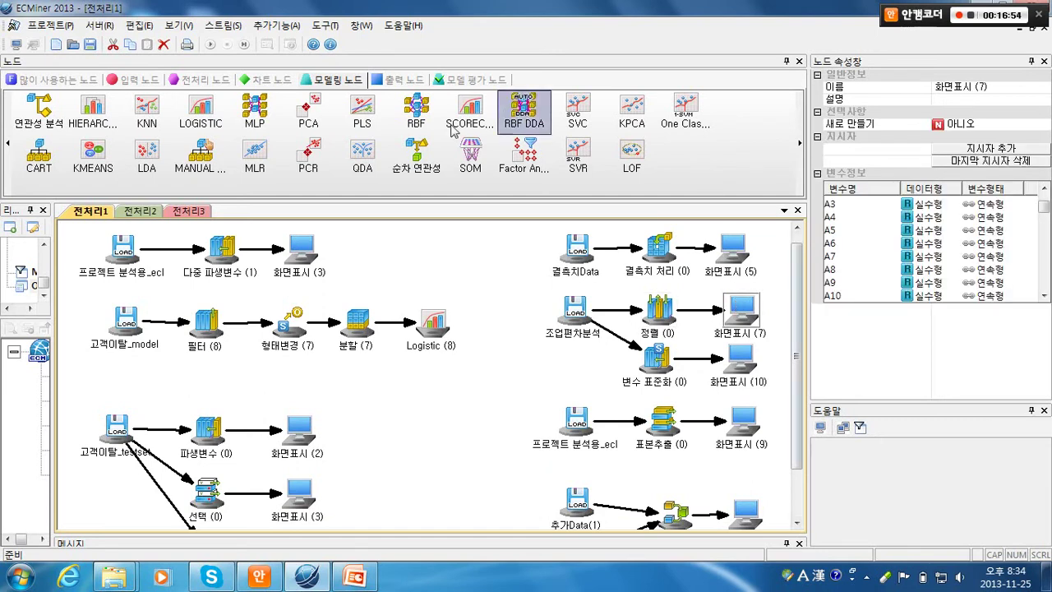
left_click(240, 44)
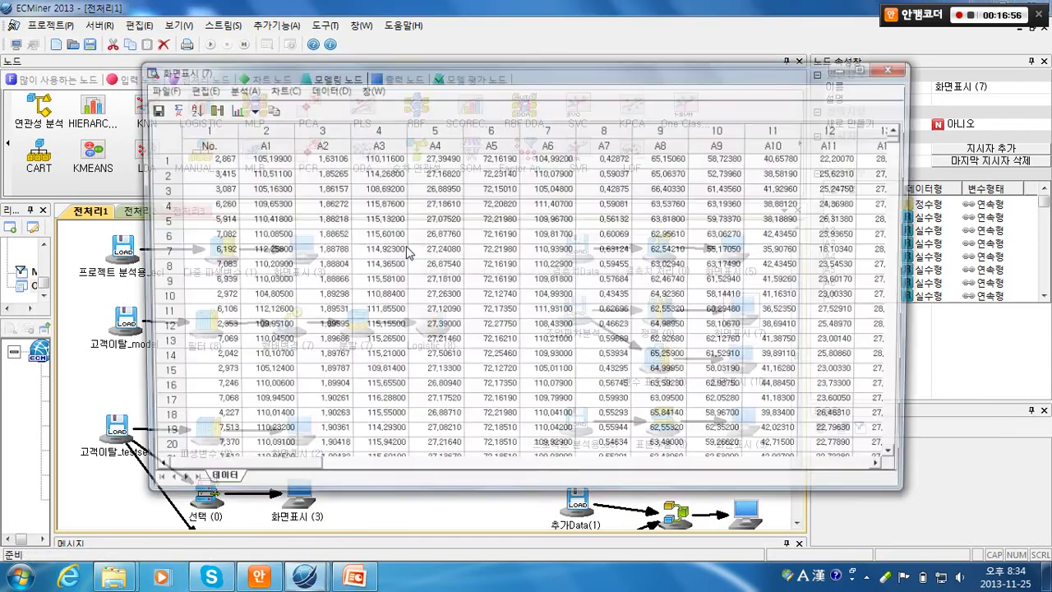
left_click_drag(311, 155, 317, 451)
scroll(319, 419, "down", 8)
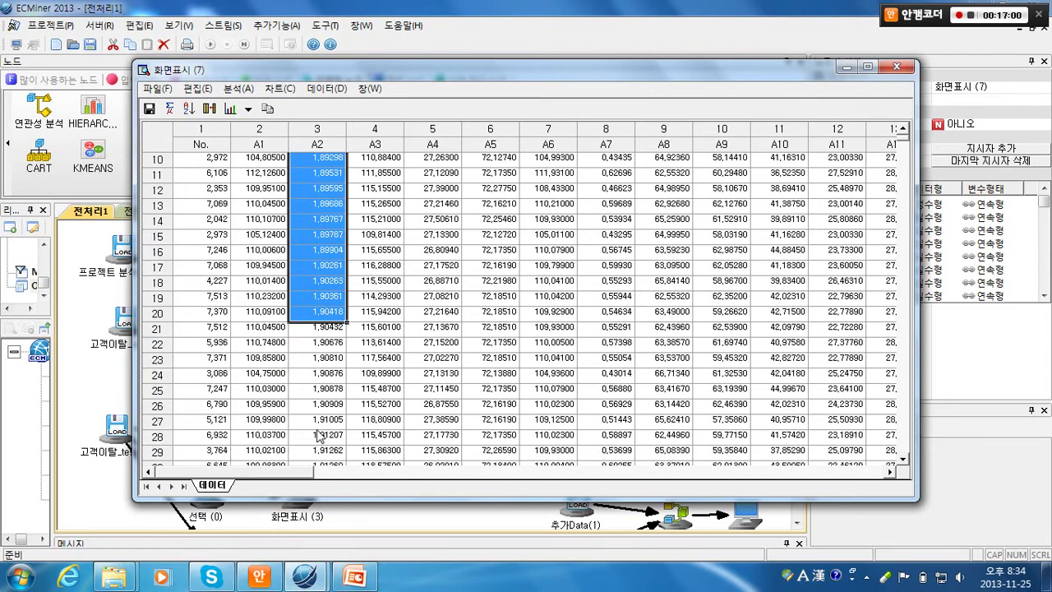
left_click_drag(311, 187, 312, 405)
left_click(312, 405)
scroll(312, 405, "down", 5)
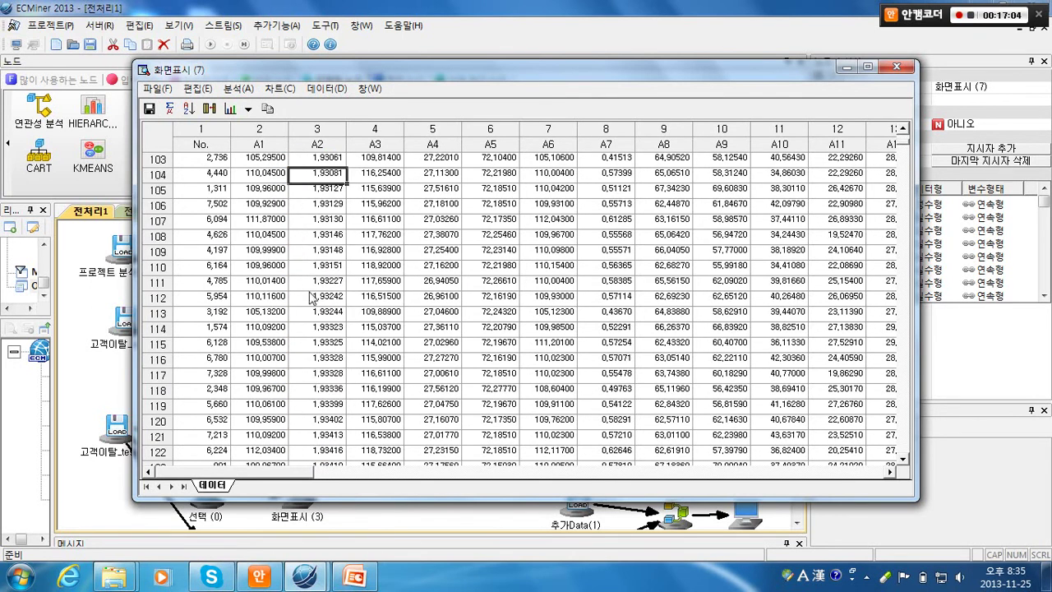
- Check the sorted A2 values further down the 화면표시 (7) output and close it
left_click_drag(311, 274, 312, 460)
left_click(313, 400)
left_click_drag(312, 280, 314, 435)
left_click(316, 435)
left_click(896, 66)
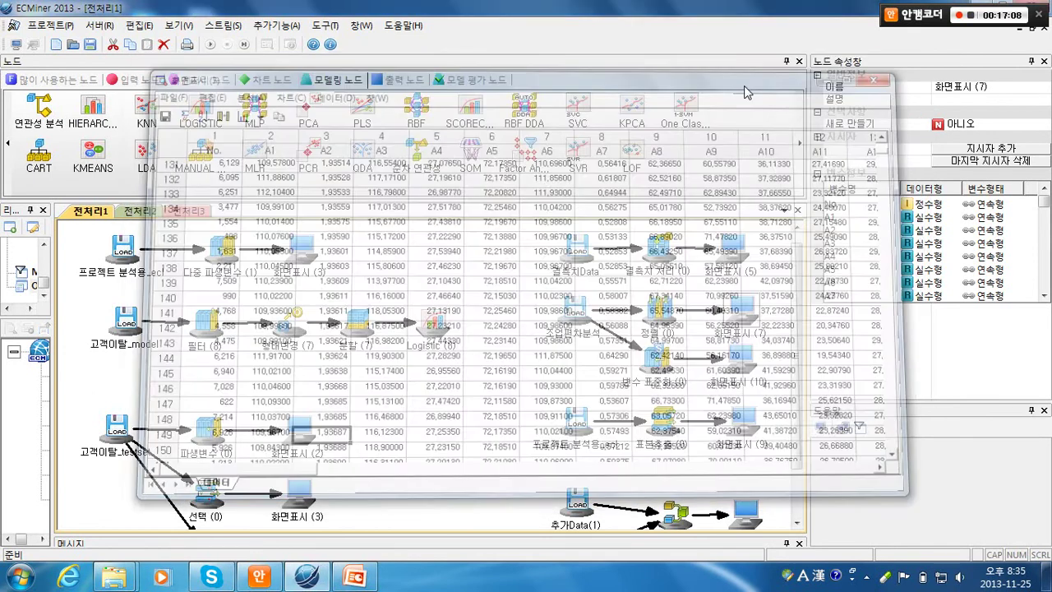
- Review the standardization options and the variables to convert in the 변수 표준화 (0) node, enlarging the node properties area
left_click(573, 360)
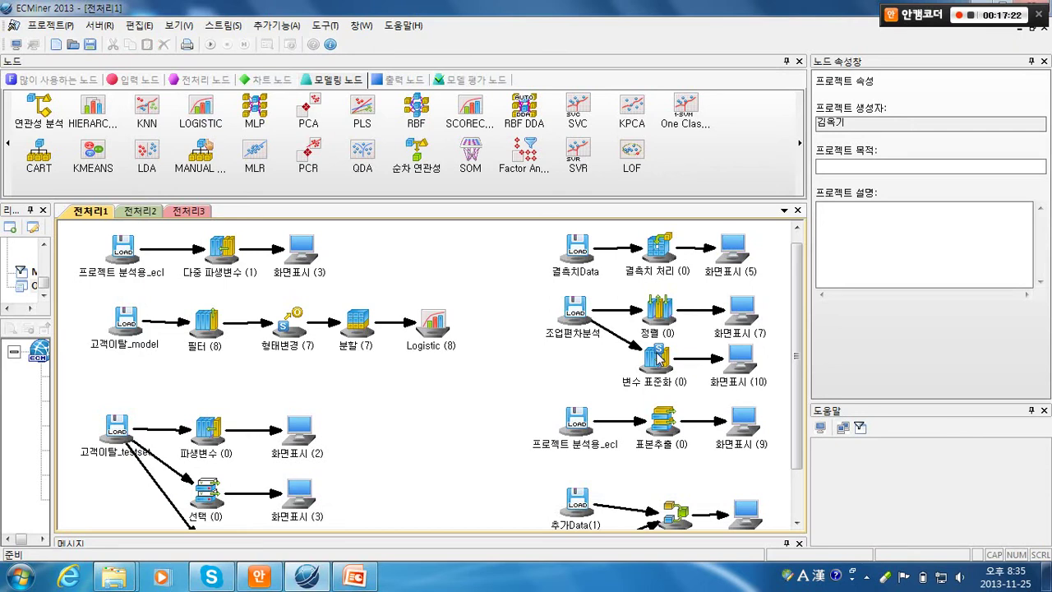
left_click(651, 354)
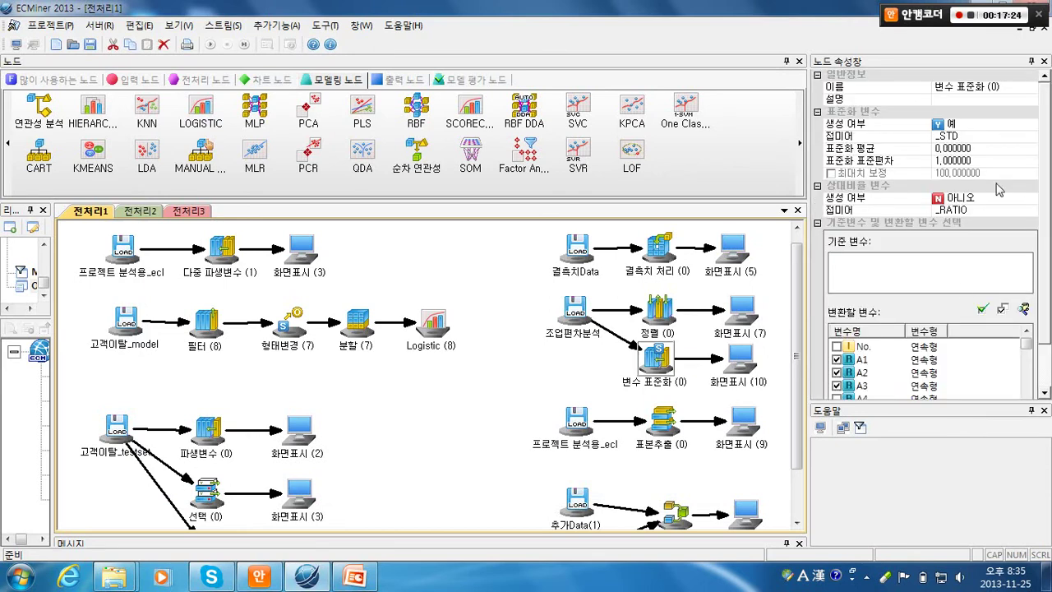
left_click(1039, 311)
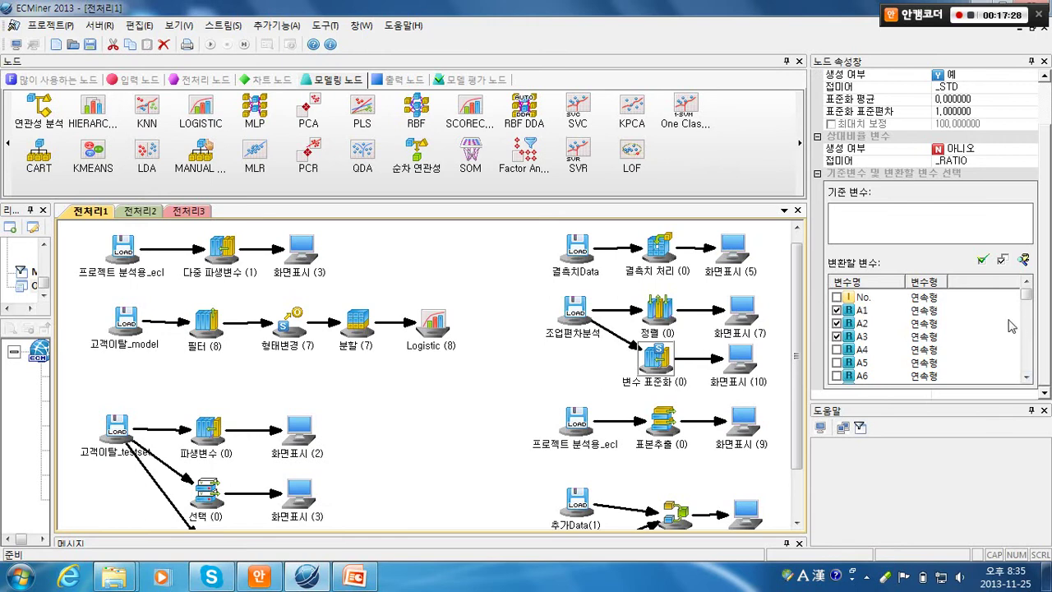
left_click_drag(916, 60, 1044, 243)
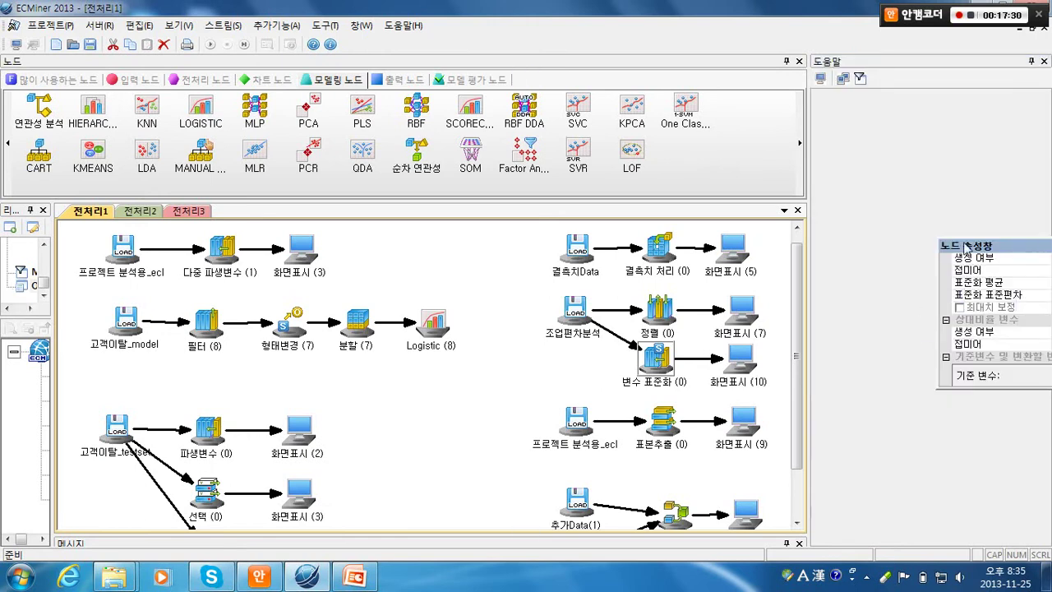
left_click_drag(966, 247, 946, 271)
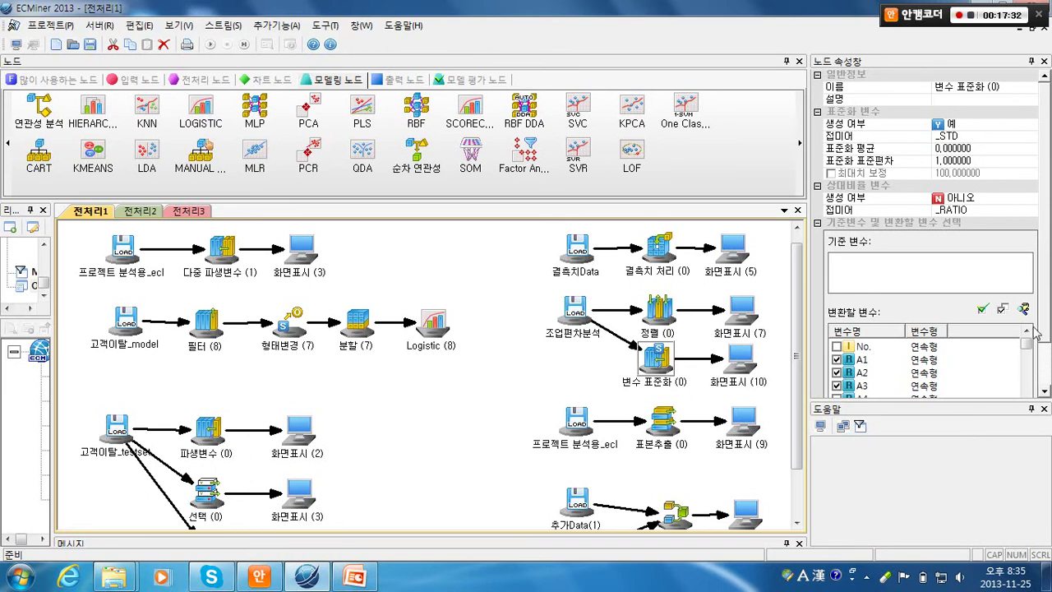
left_click_drag(989, 404, 989, 483)
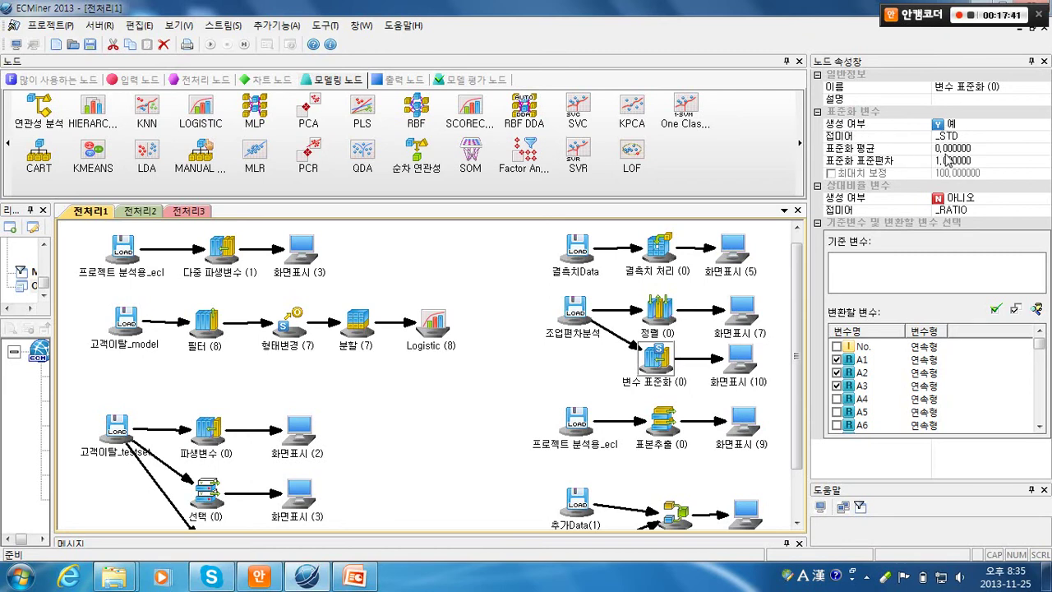
- Run the stream to the 화면표시 (10) node, check the A1_STD, A2_STD and A3_STD columns, and close the output
left_click(742, 358)
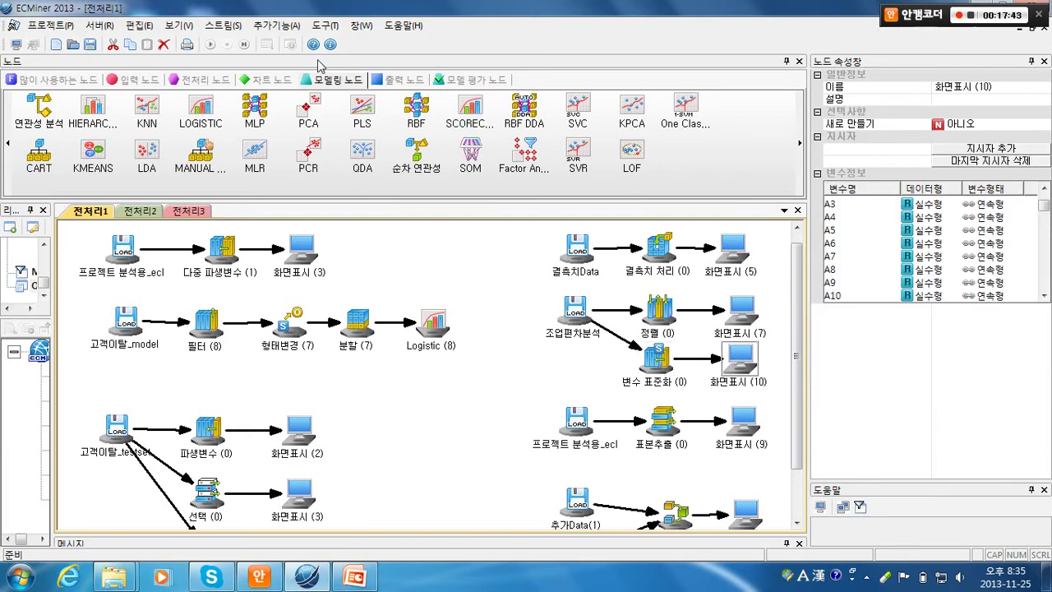
left_click(244, 45)
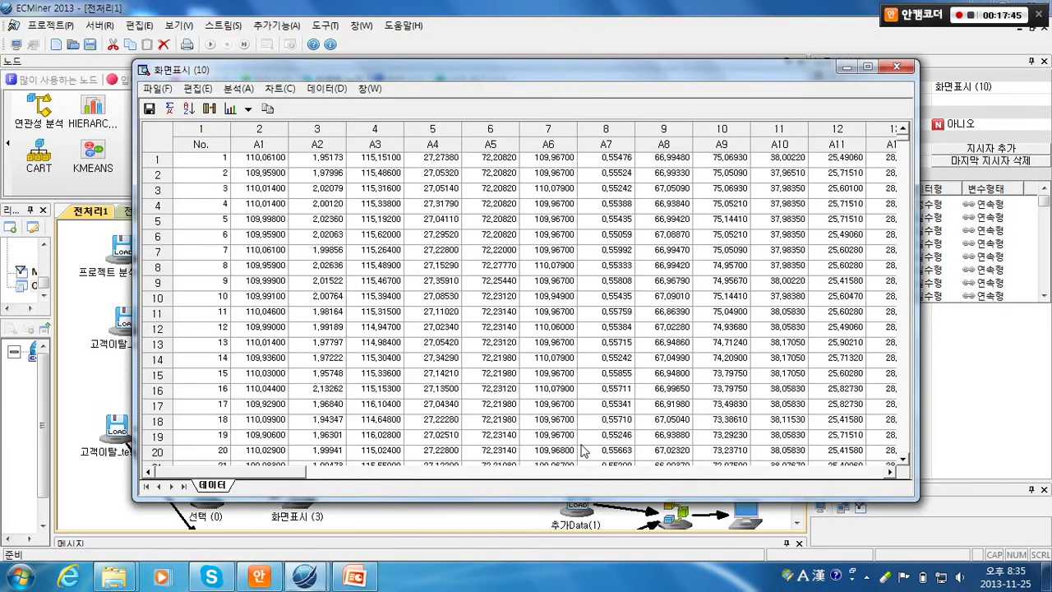
left_click_drag(280, 472, 871, 471)
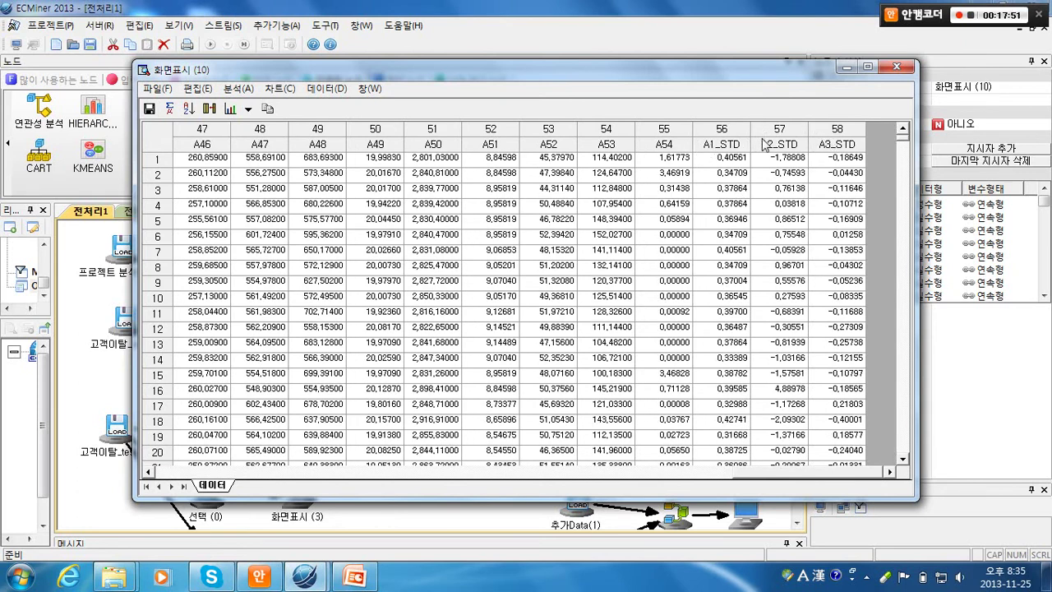
left_click_drag(720, 158, 723, 341)
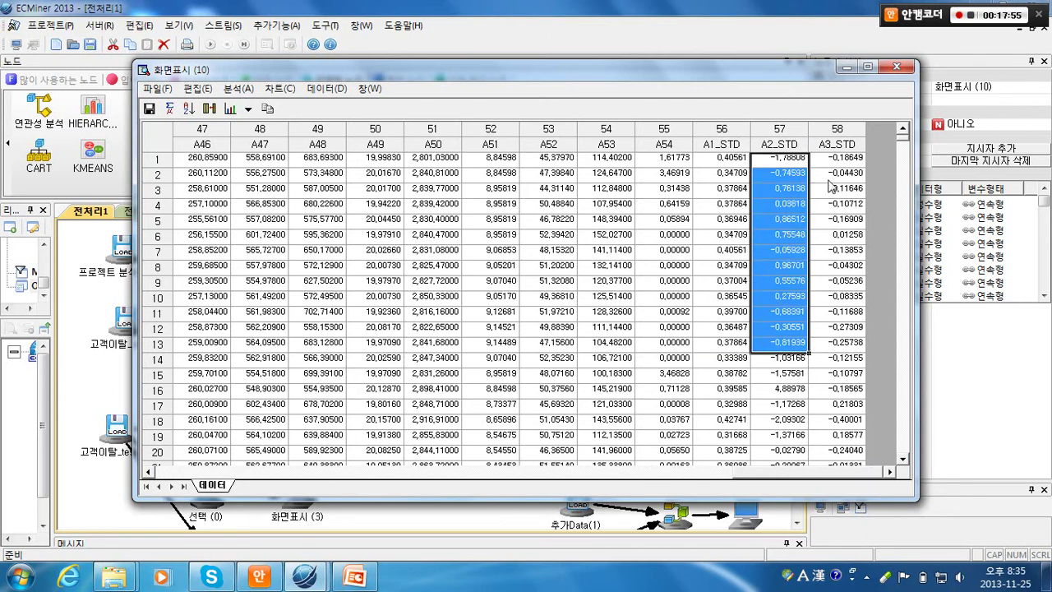
left_click_drag(826, 155, 822, 417)
left_click(823, 416)
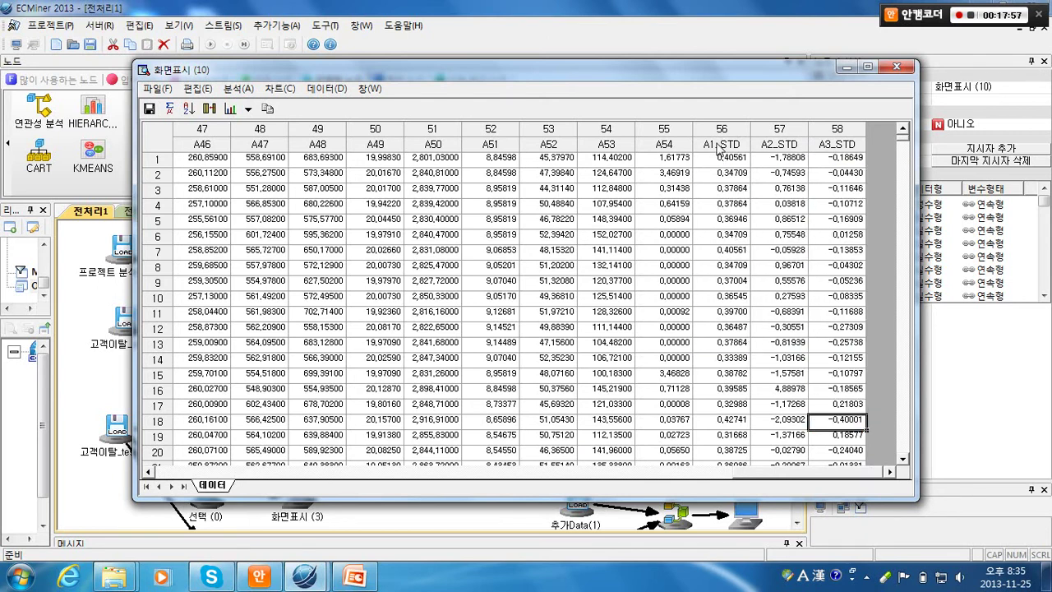
left_click(719, 144)
left_click(774, 143)
left_click(812, 127)
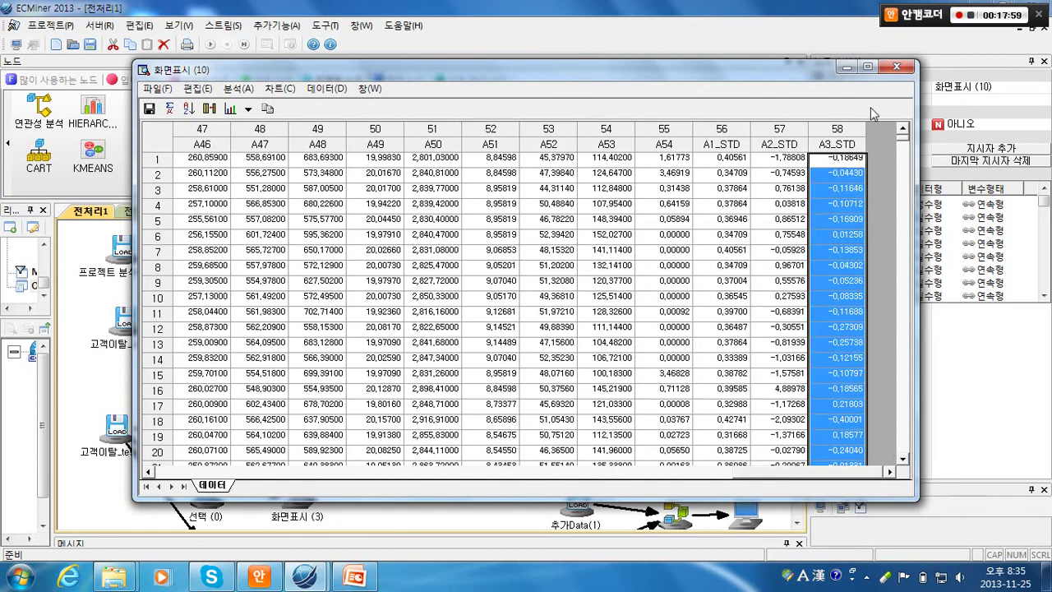
left_click(894, 62)
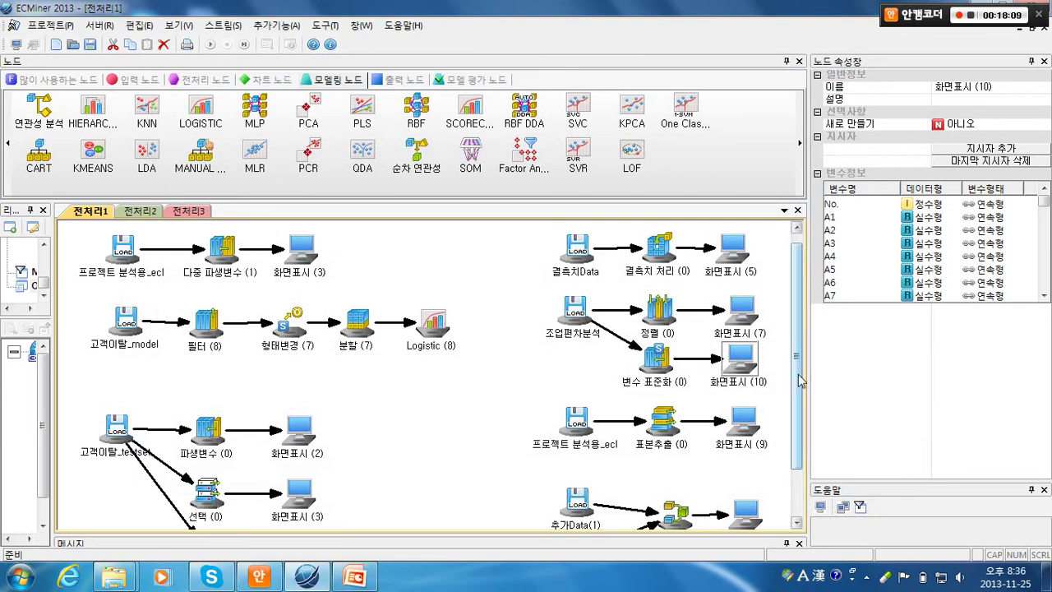
- Review the sampling method and sample size options of the 표본추출 (0) node, keeping blood as the 이산형 변수
left_click_drag(807, 379, 837, 384)
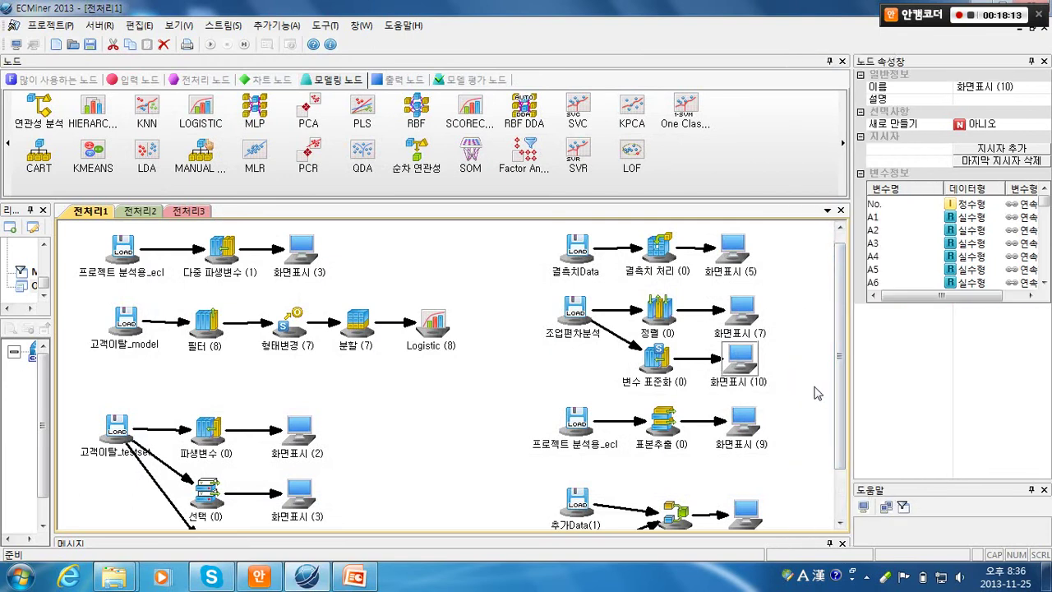
left_click(649, 426)
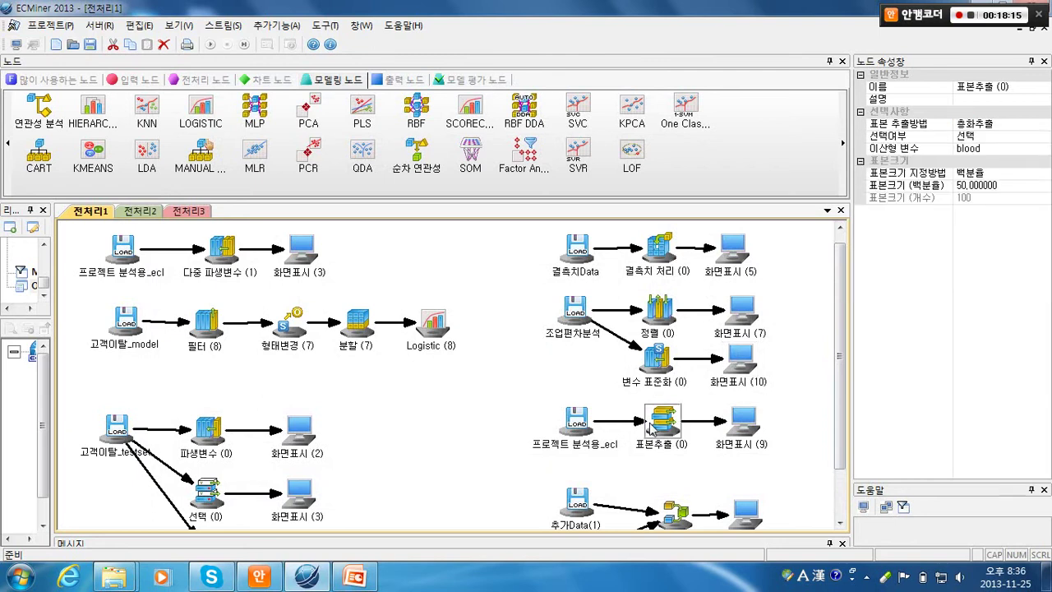
left_click(980, 149)
left_click(1045, 149)
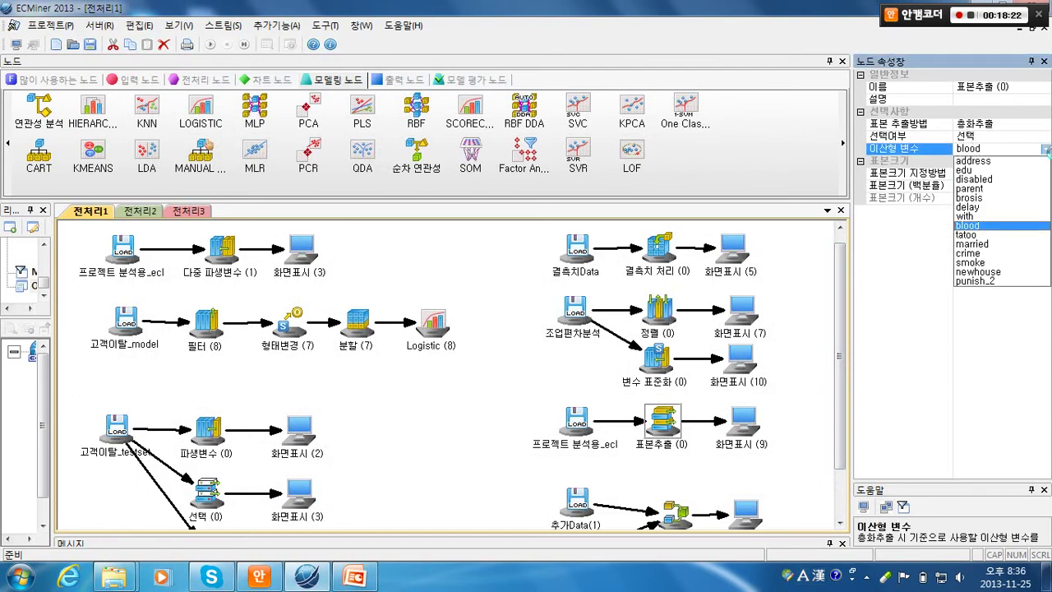
left_click(983, 226)
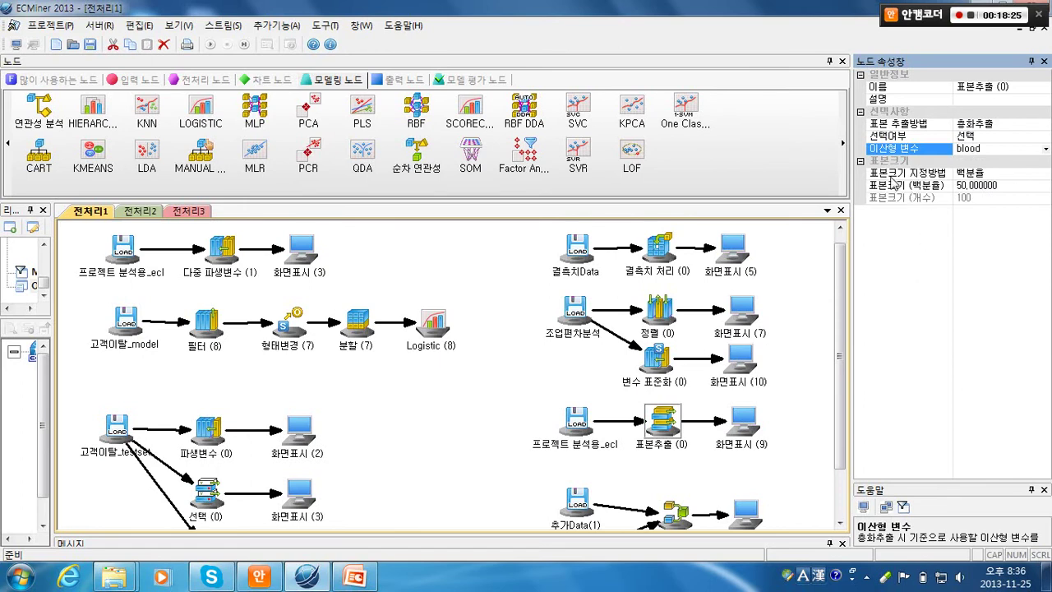
left_click(961, 174)
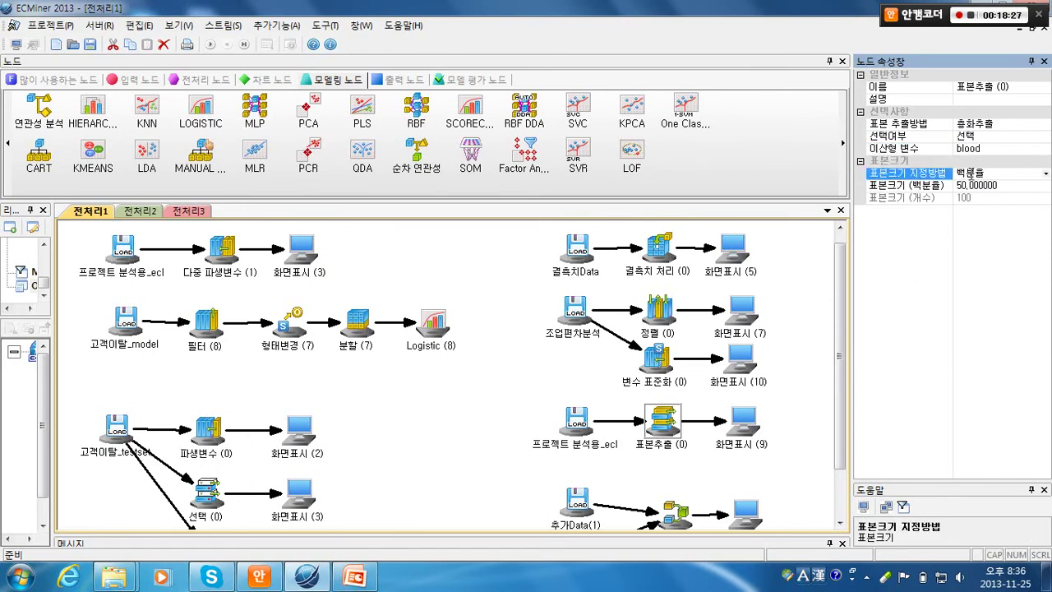
left_click(960, 184)
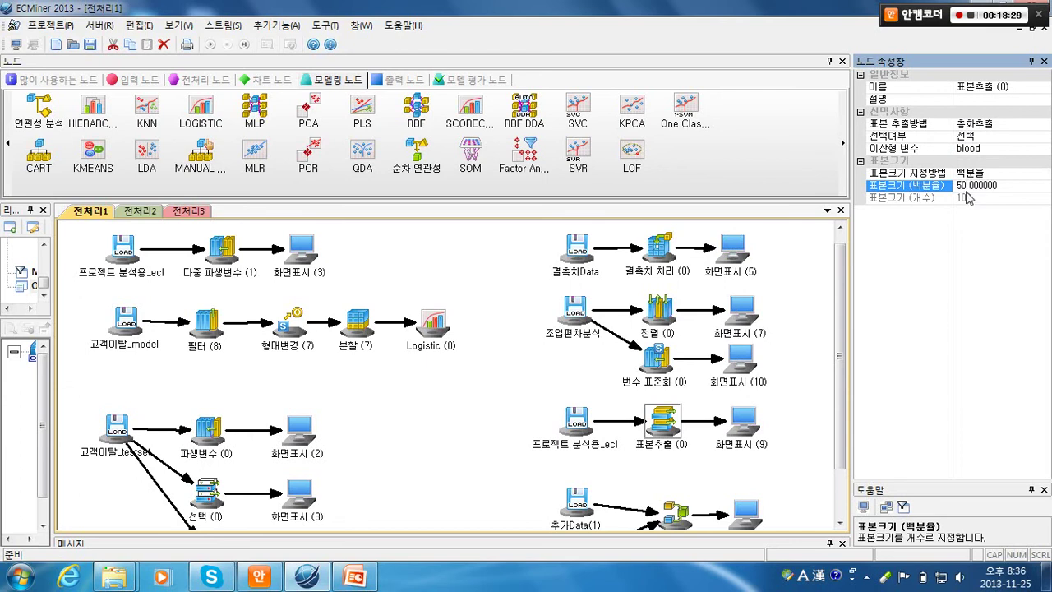
- Run the stream to the 화면표시 (9) node, look over the sampled rows, and minimize the output
left_click(746, 423)
left_click(243, 45)
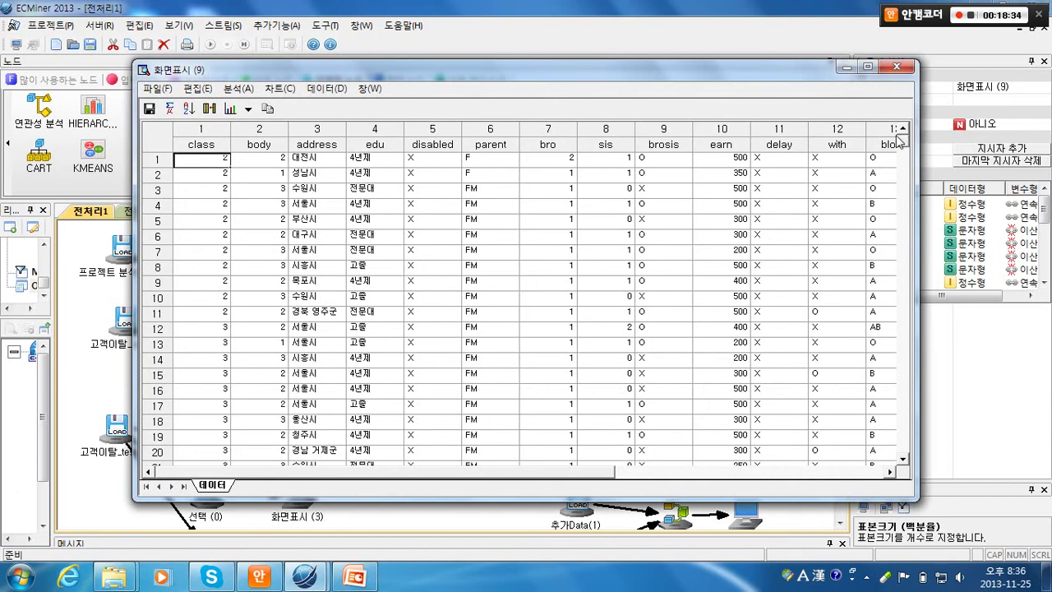
mouse_move(901, 140)
left_mouse_down()
mouse_move(891, 464)
mouse_move(894, 130)
left_mouse_up()
left_click(838, 67)
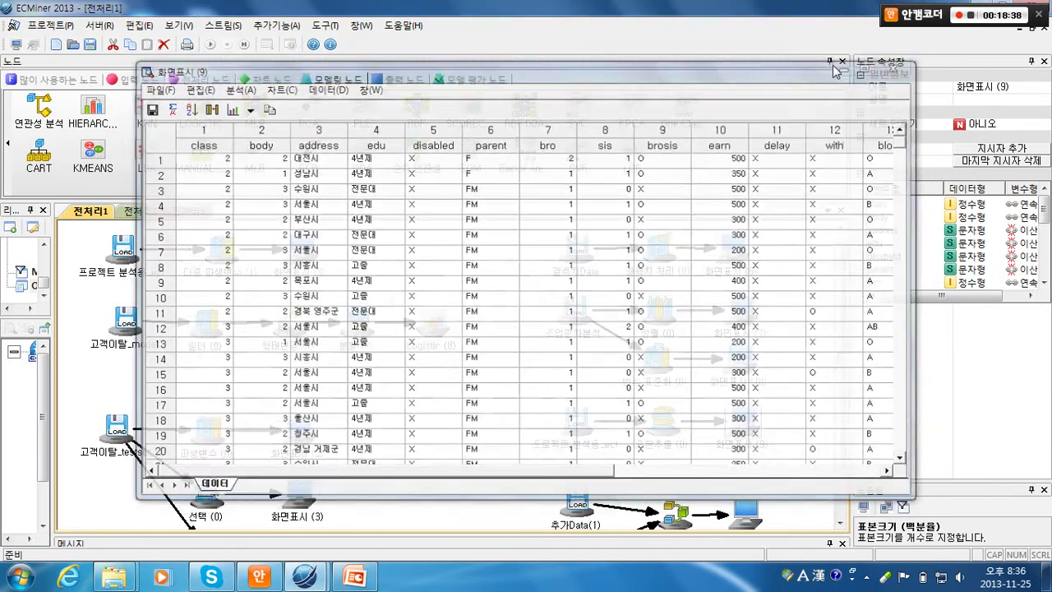
- Open the source data of the 프로젝트 분석용_ecl node feeding the sampling, check its last rows, and close it
double_click(575, 423)
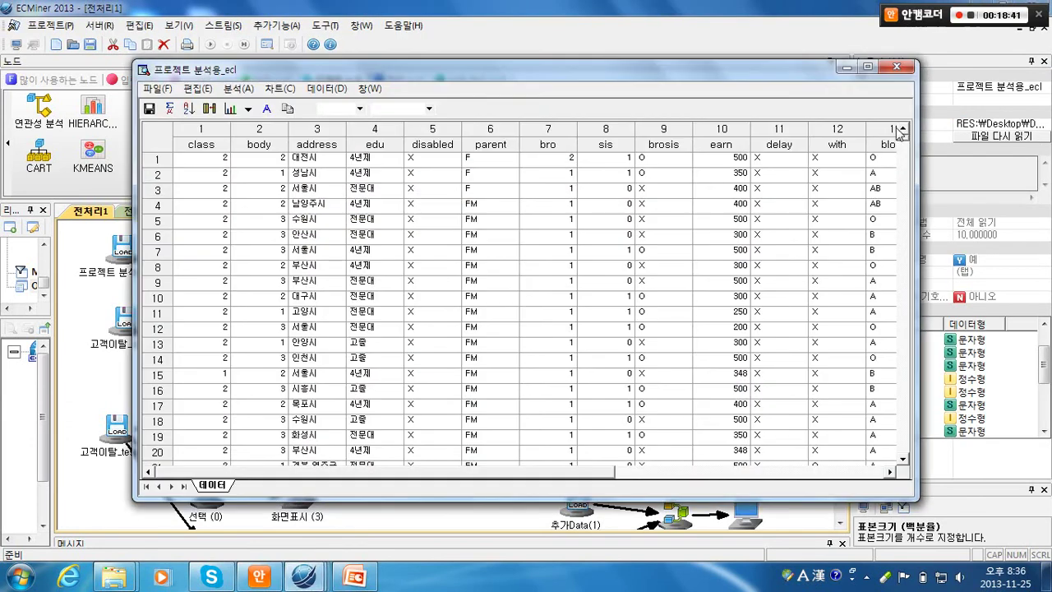
left_click_drag(899, 133, 893, 446)
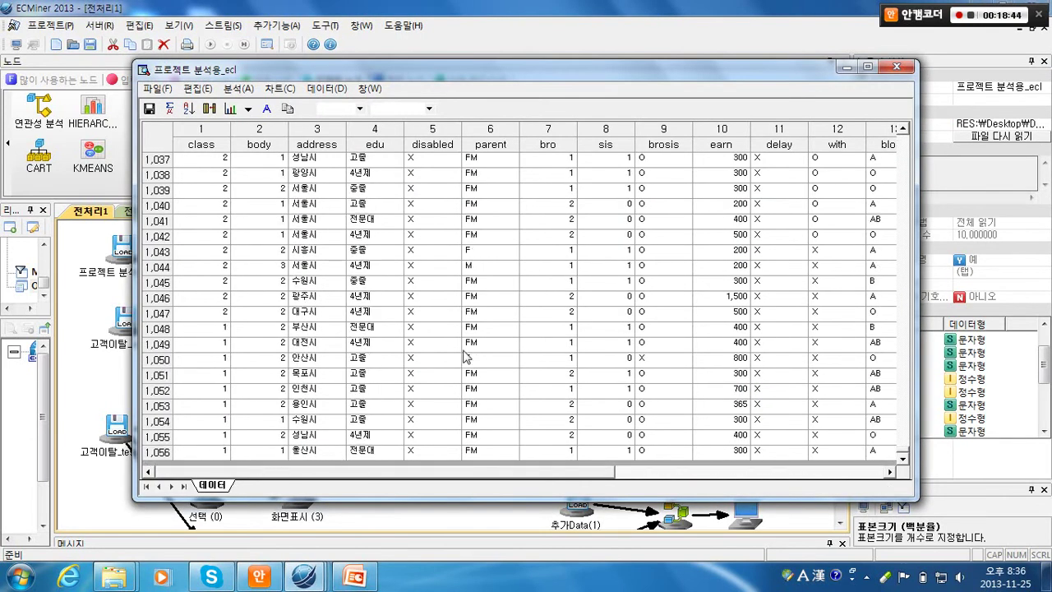
left_click(894, 64)
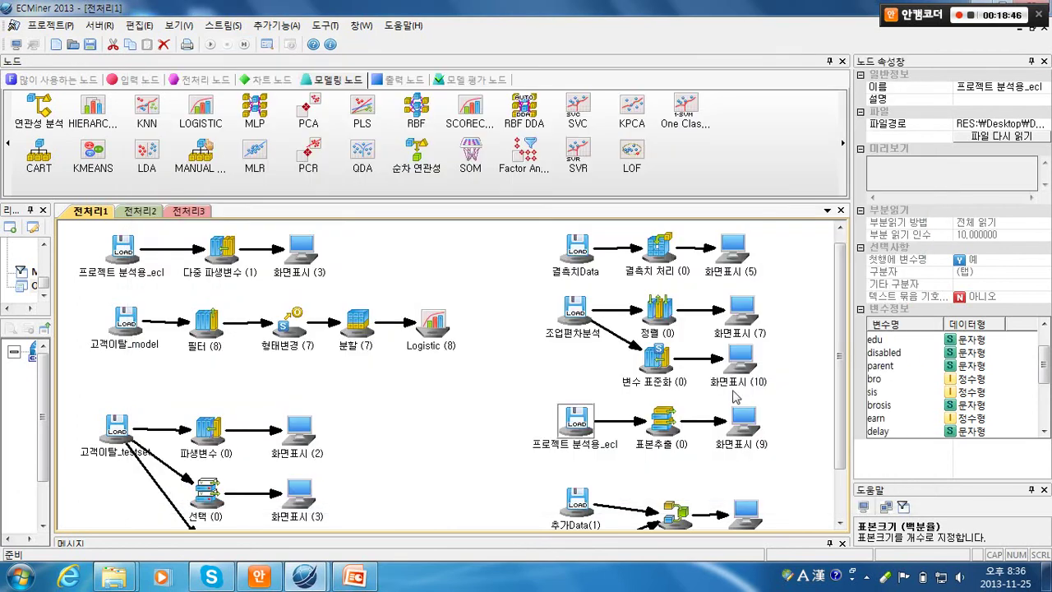
- Bring back the 화면표시 (9) output, compare its sampled rows with the source data, and close it
left_click(738, 402)
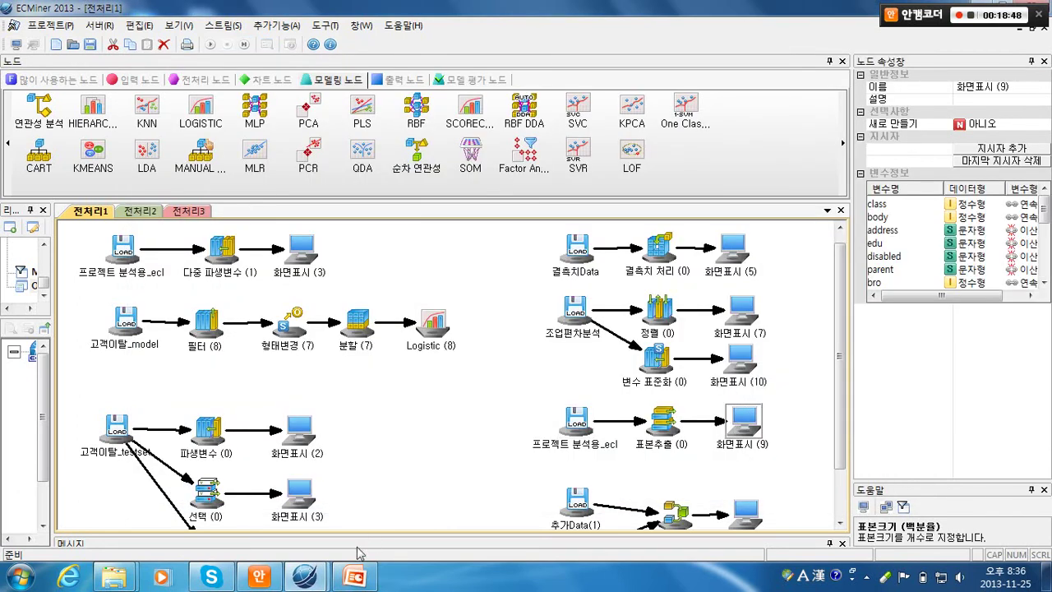
mouse_move(358, 575)
left_click(312, 450)
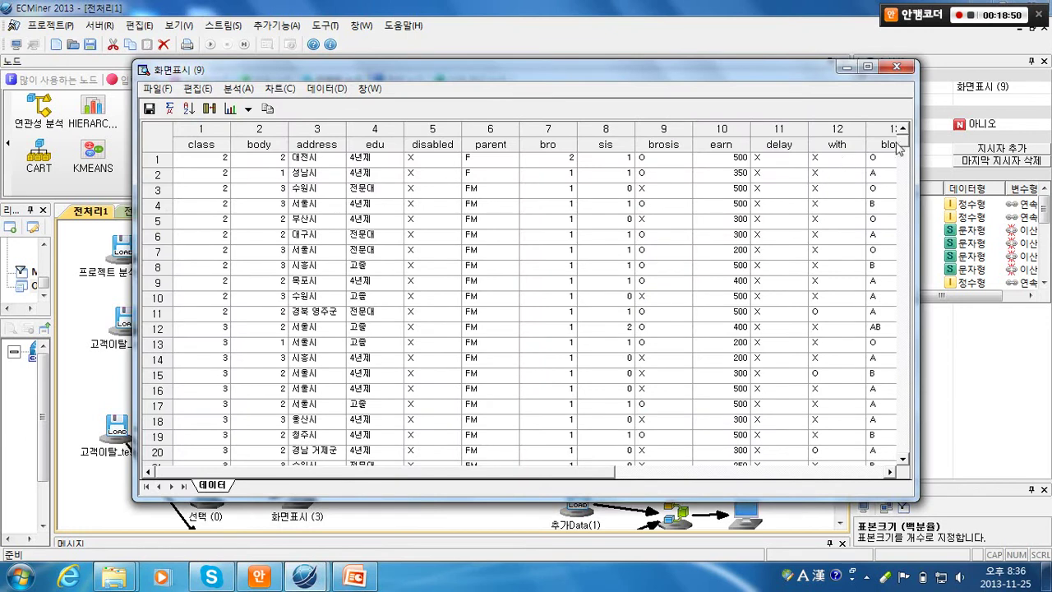
mouse_move(901, 139)
left_mouse_down()
mouse_move(898, 450)
mouse_move(901, 138)
left_mouse_up()
left_click(894, 64)
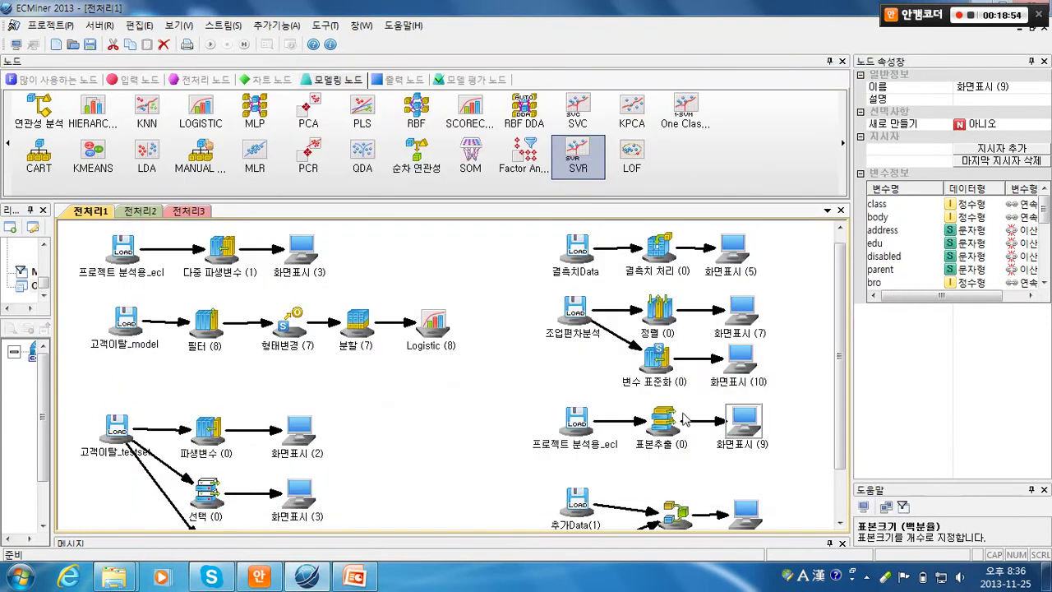
- Compare the variable lists of the 추가Data(1) and 추가Data(2) source nodes
left_click_drag(838, 345, 834, 413)
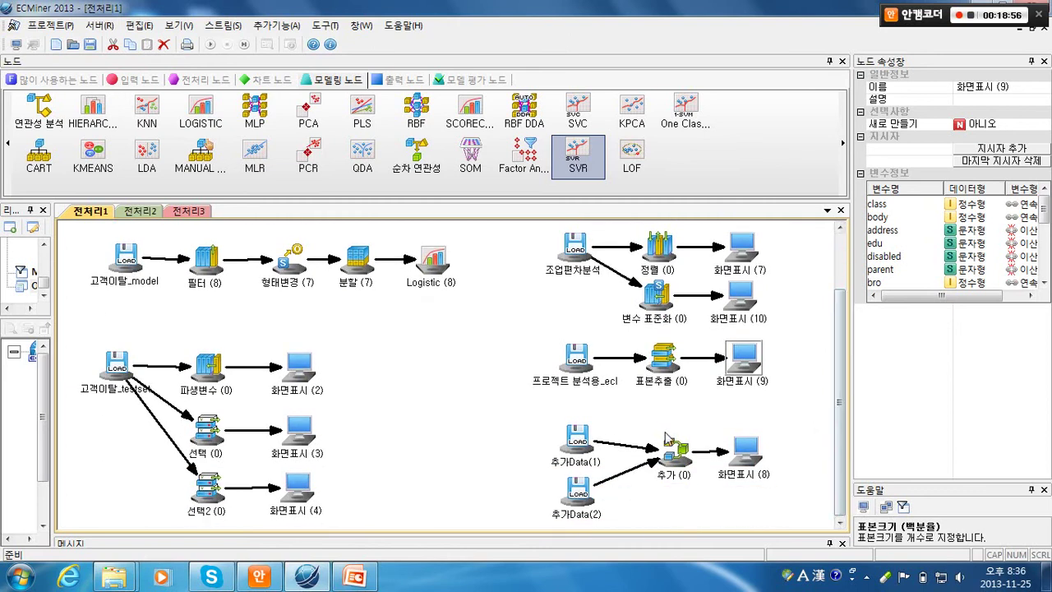
left_click(574, 438)
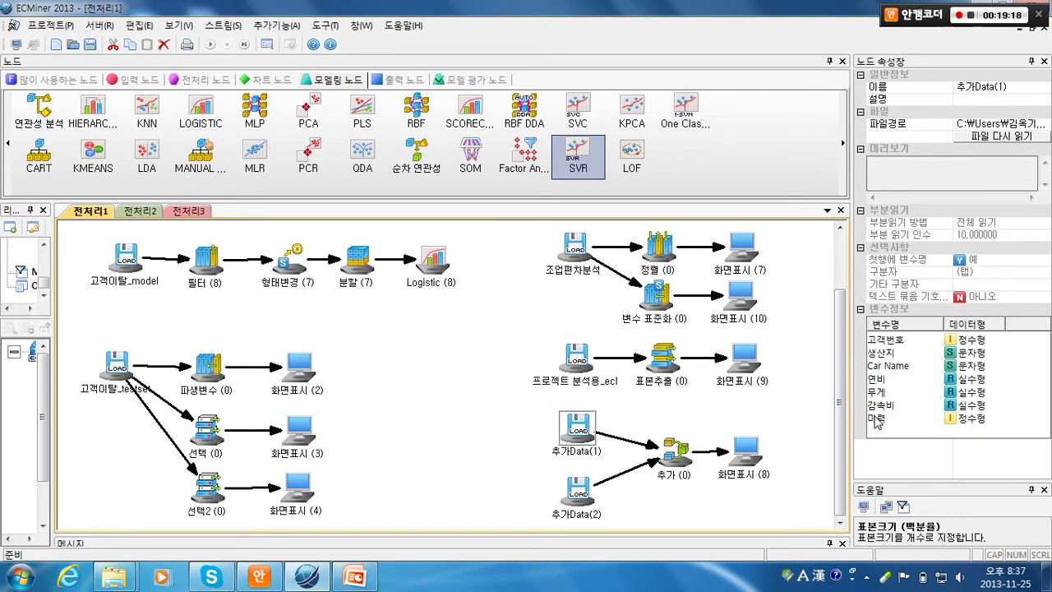
left_click(573, 492)
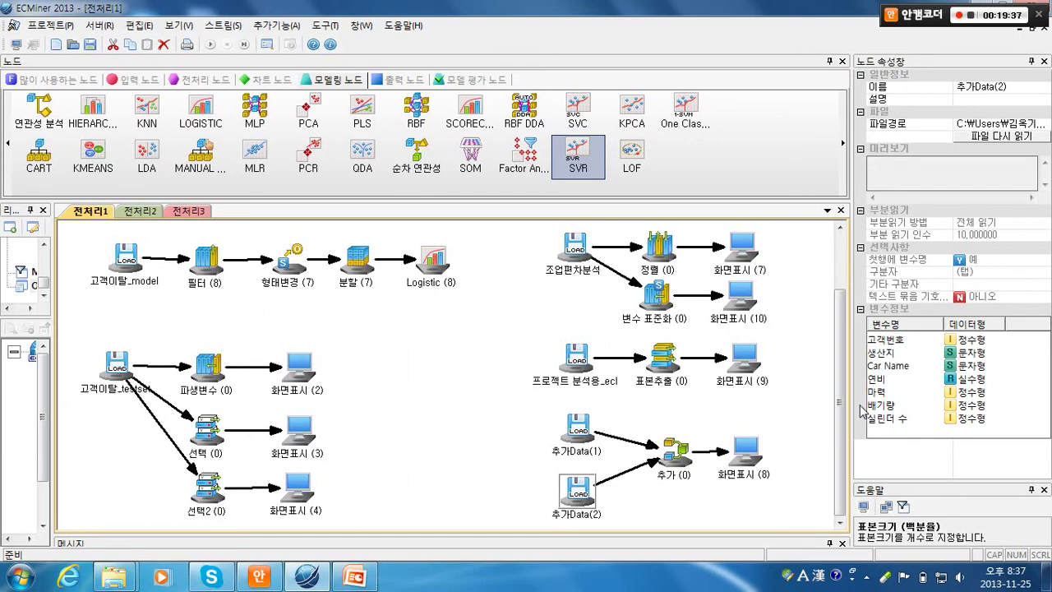
left_click(575, 425)
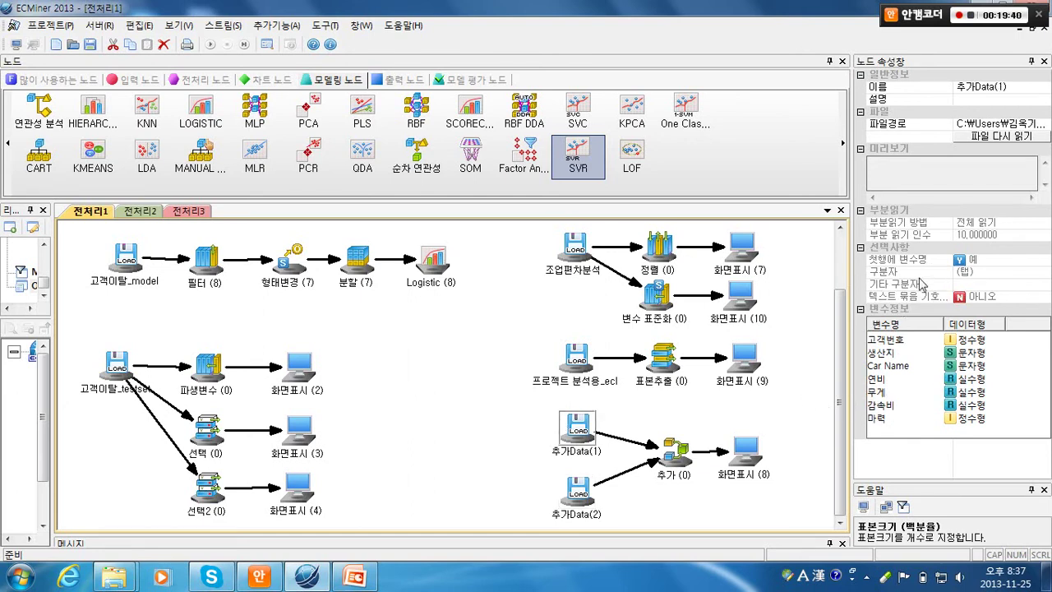
- Set the variable matching method (변수 매칭방법) of the 추가 (0) append node to 변수 위치
left_click(673, 452)
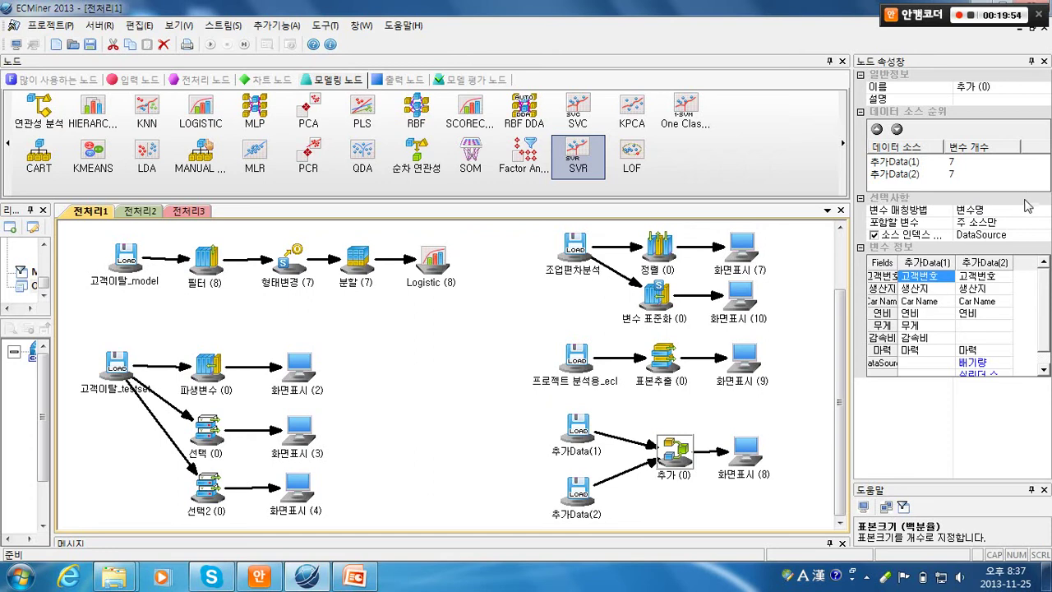
left_click(1037, 211)
left_click(1045, 212)
left_click(1045, 211)
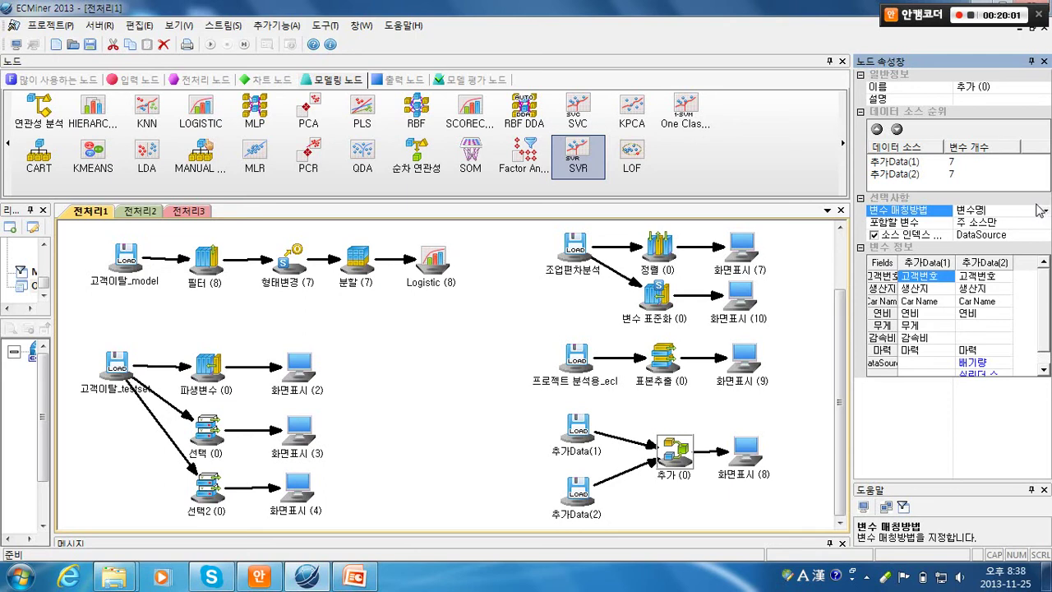
left_click(1045, 211)
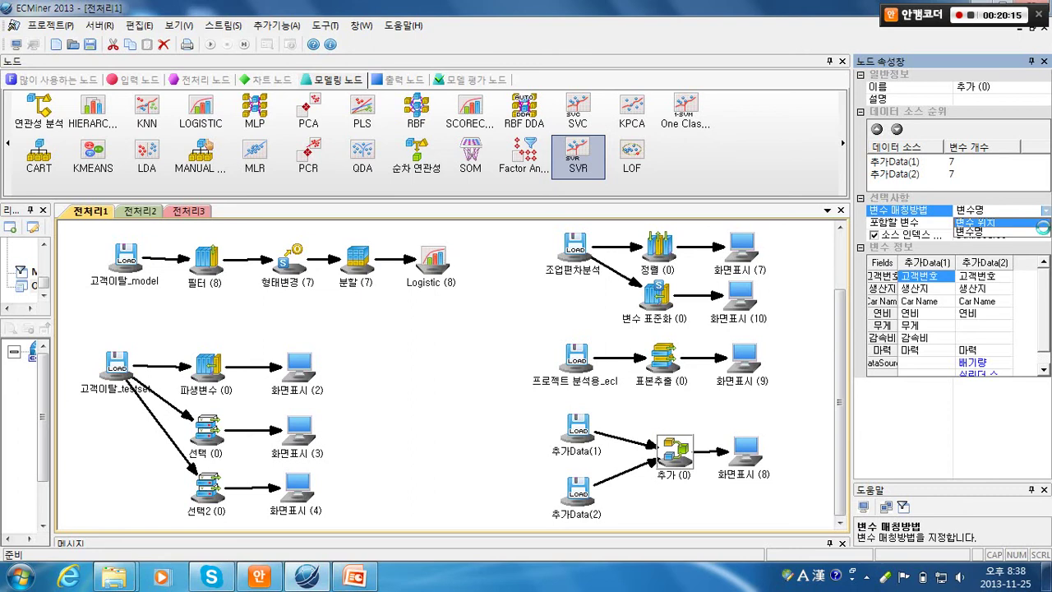
left_click(1040, 224)
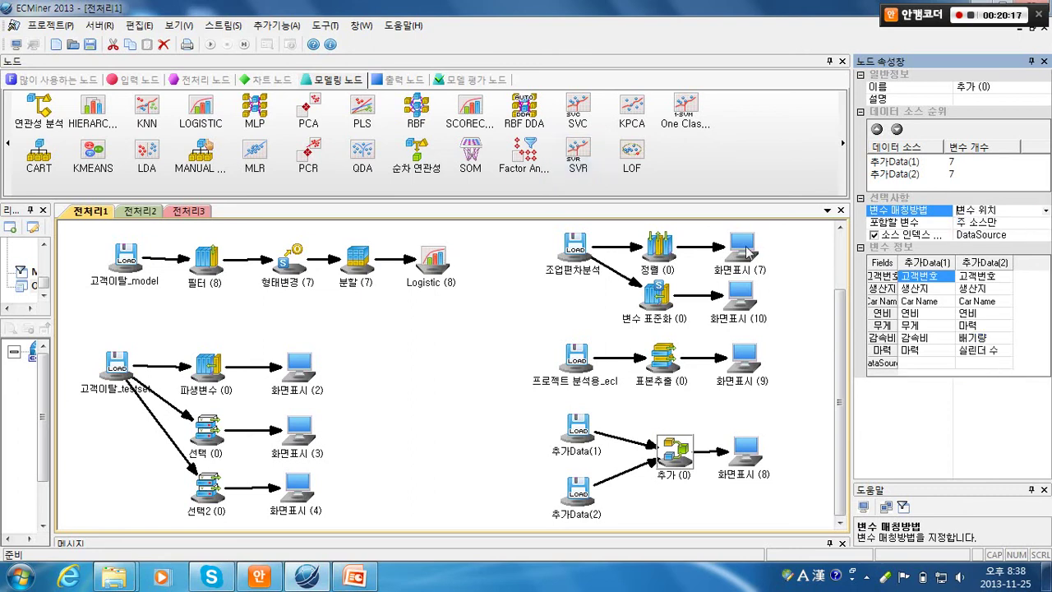
- Run the stream to the 화면표시 (8) node, look over the appended rows, and minimize the output
left_click(739, 456)
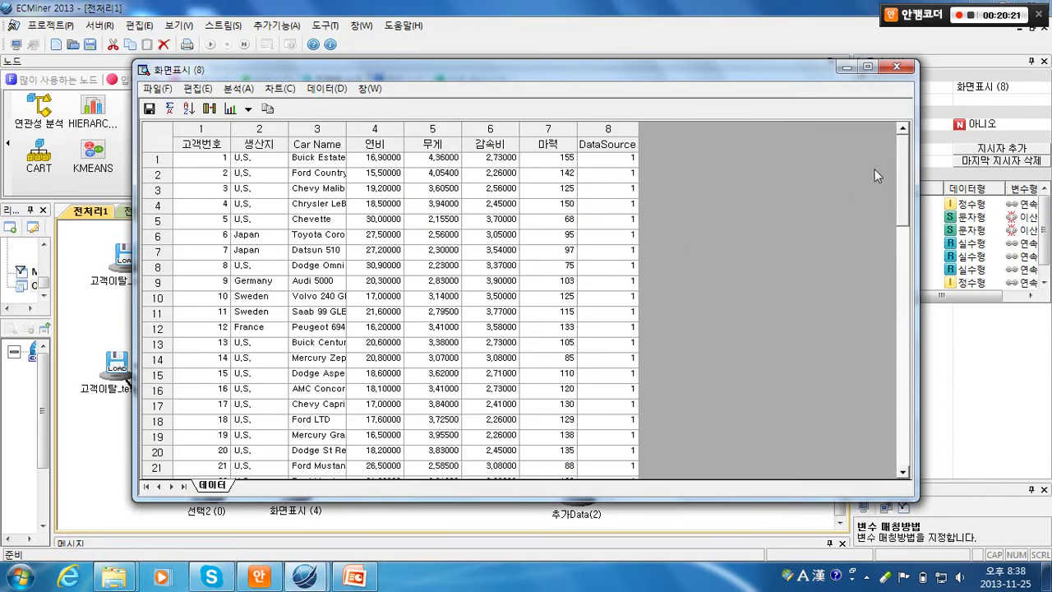
left_click_drag(902, 175, 885, 247)
left_click(847, 67)
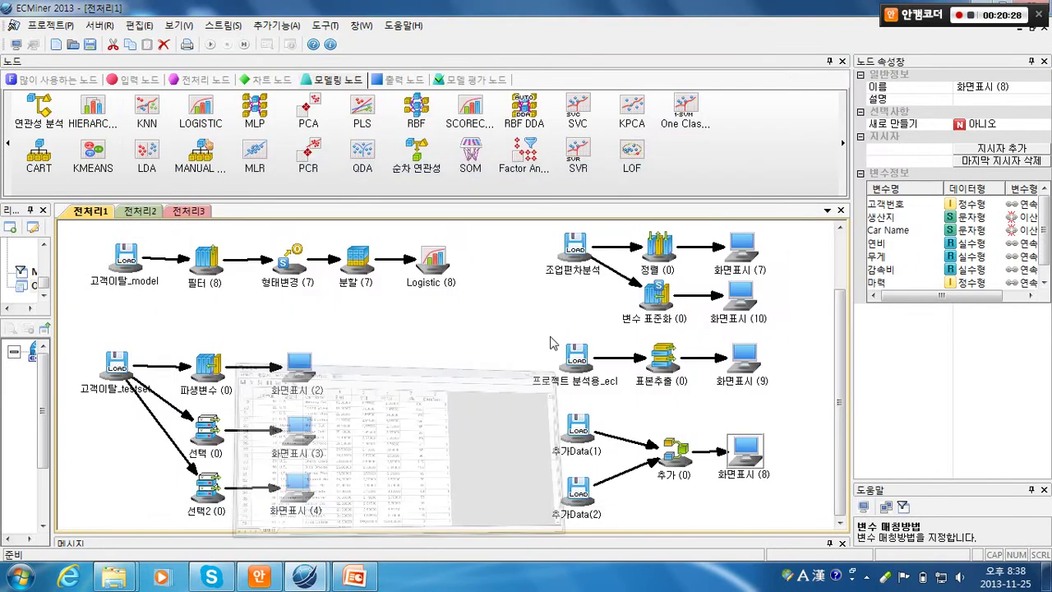
- Open the data of the 추가Data(1) source node, check its rows and each column from 고객번호 to 마력, and close it
double_click(572, 431)
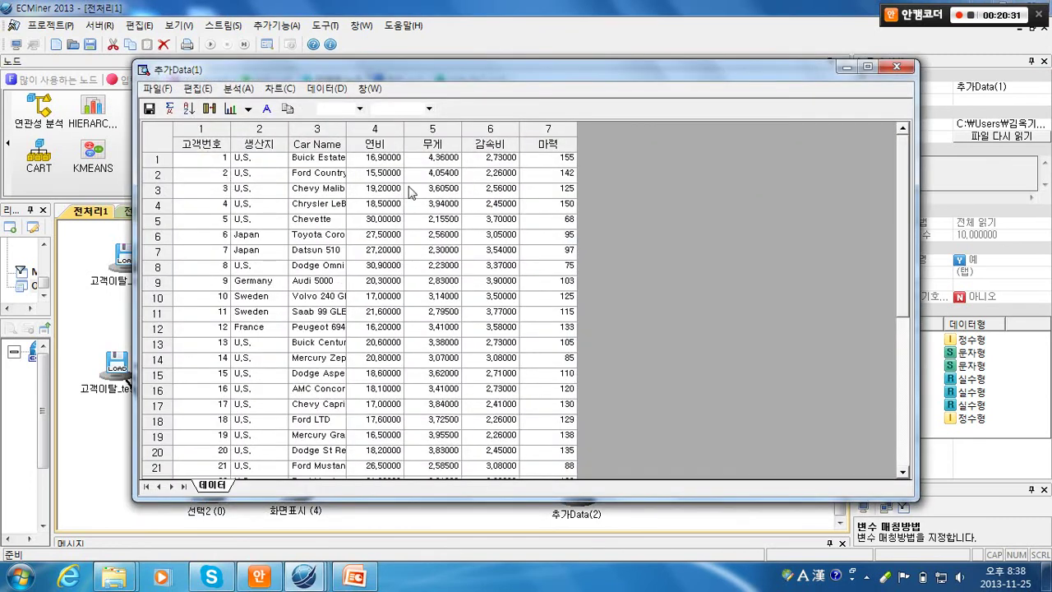
left_click_drag(894, 190, 891, 380)
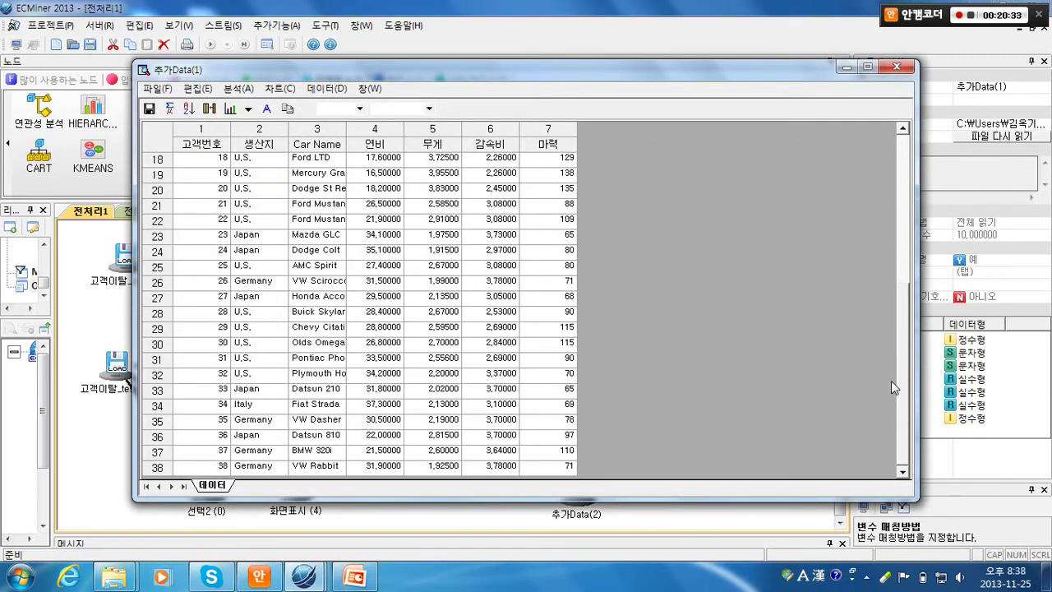
left_click_drag(897, 312, 891, 131)
left_click(419, 158)
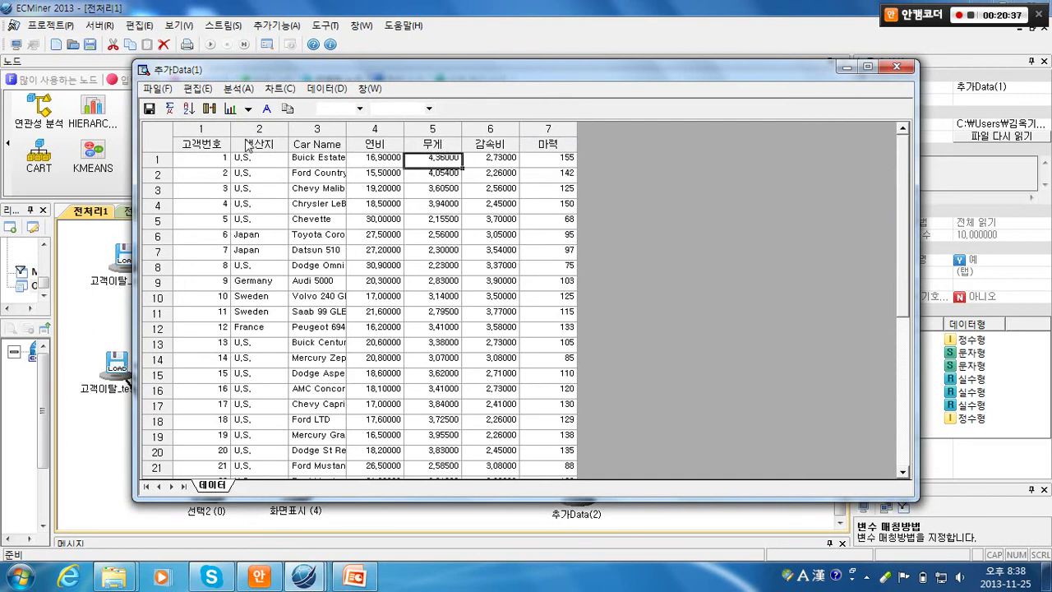
left_click(204, 140)
left_click(254, 139)
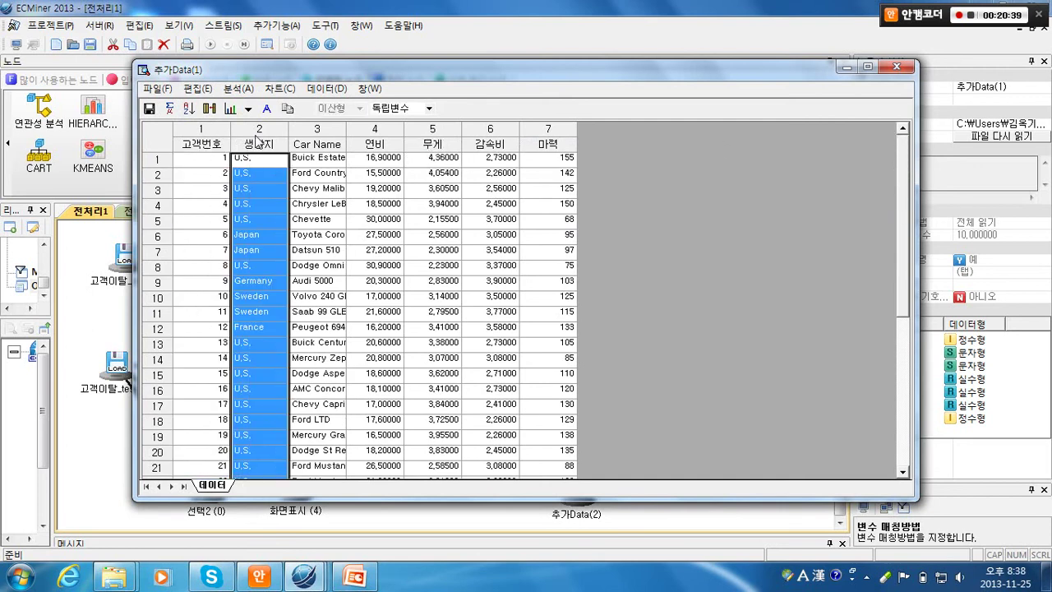
left_click(297, 141)
left_click(366, 142)
left_click(422, 141)
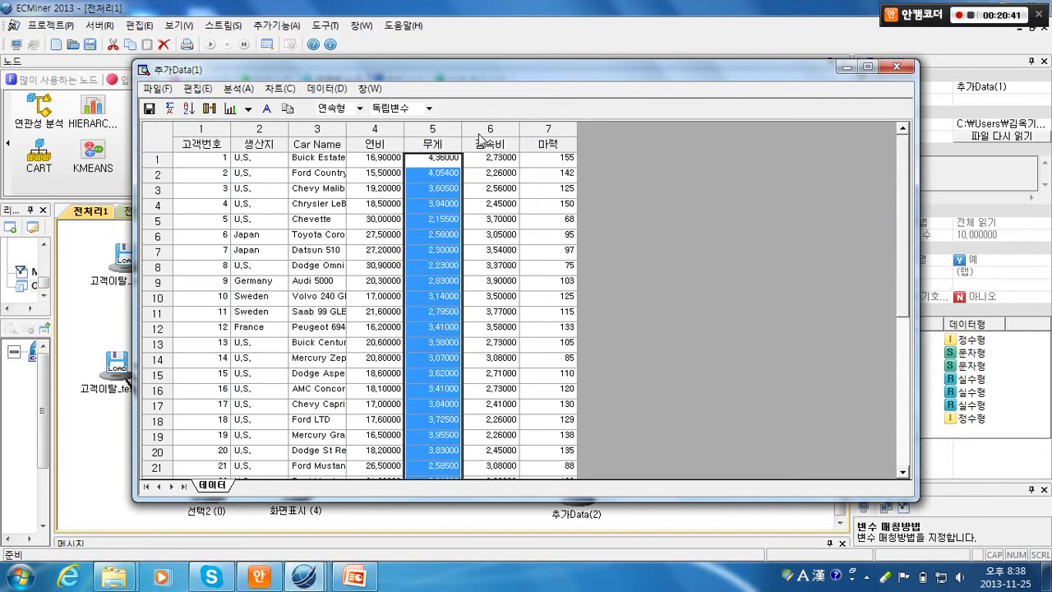
left_click(482, 141)
left_click(532, 139)
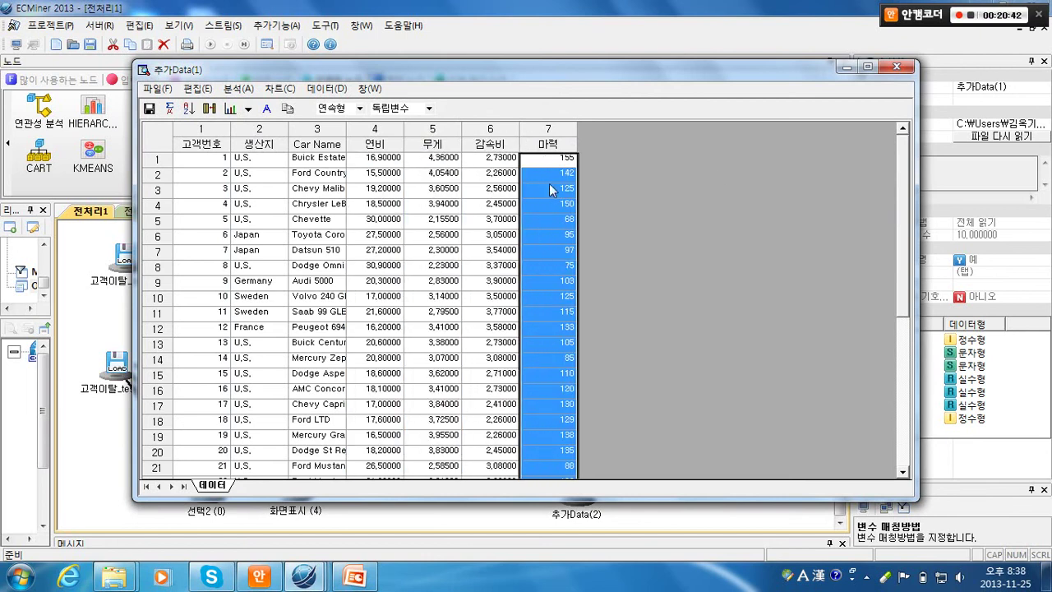
left_click(894, 66)
- Open the data of the 추가Data(2) source node, check its columns through 실린더 수, and close it
double_click(577, 498)
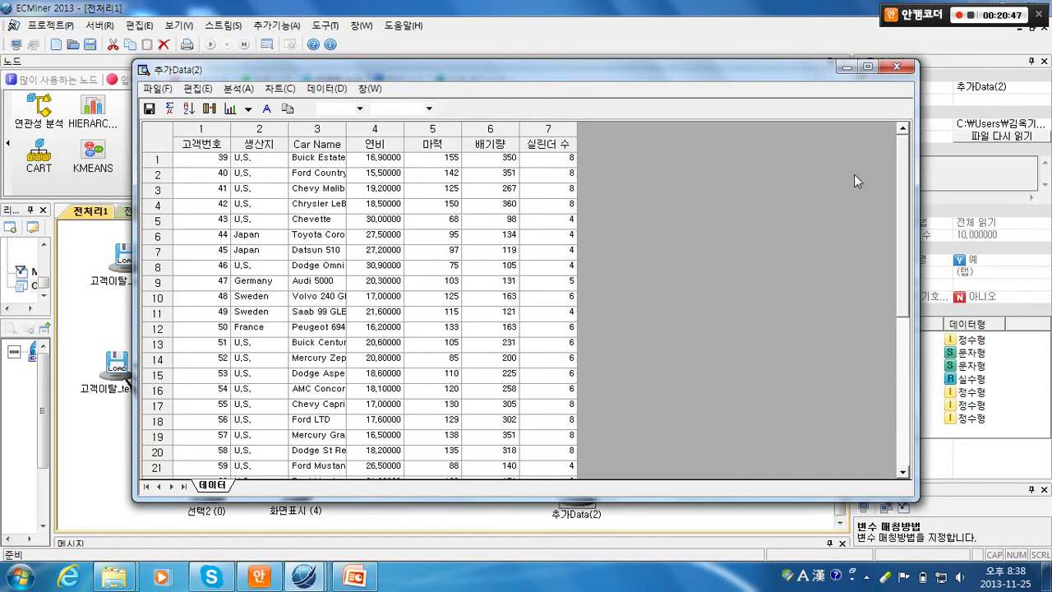
mouse_move(898, 171)
left_mouse_down()
mouse_move(900, 353)
mouse_move(899, 164)
left_mouse_up()
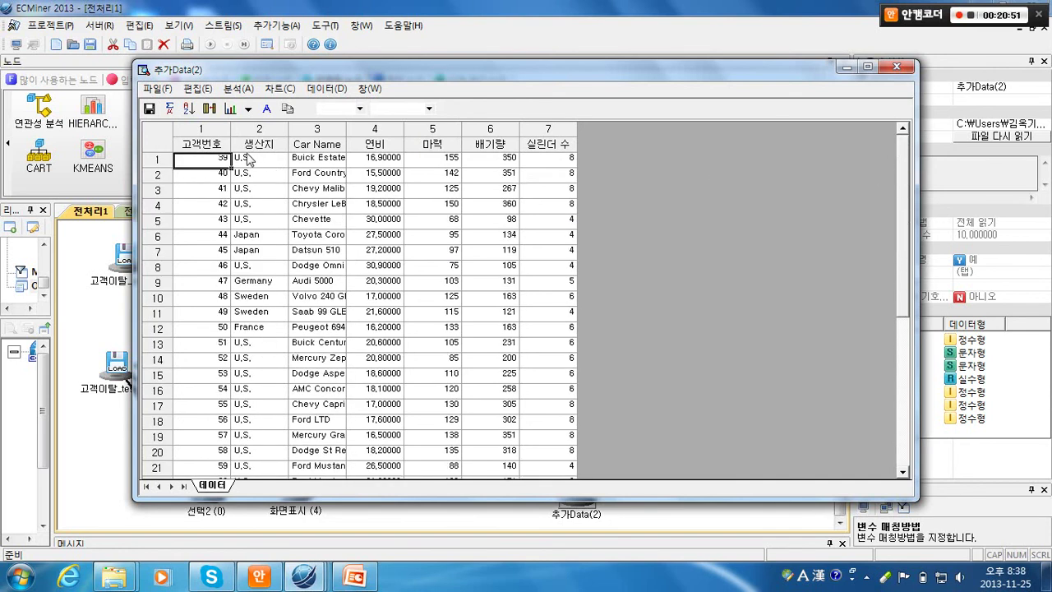
left_click(280, 141)
left_click(330, 142)
left_click(375, 145)
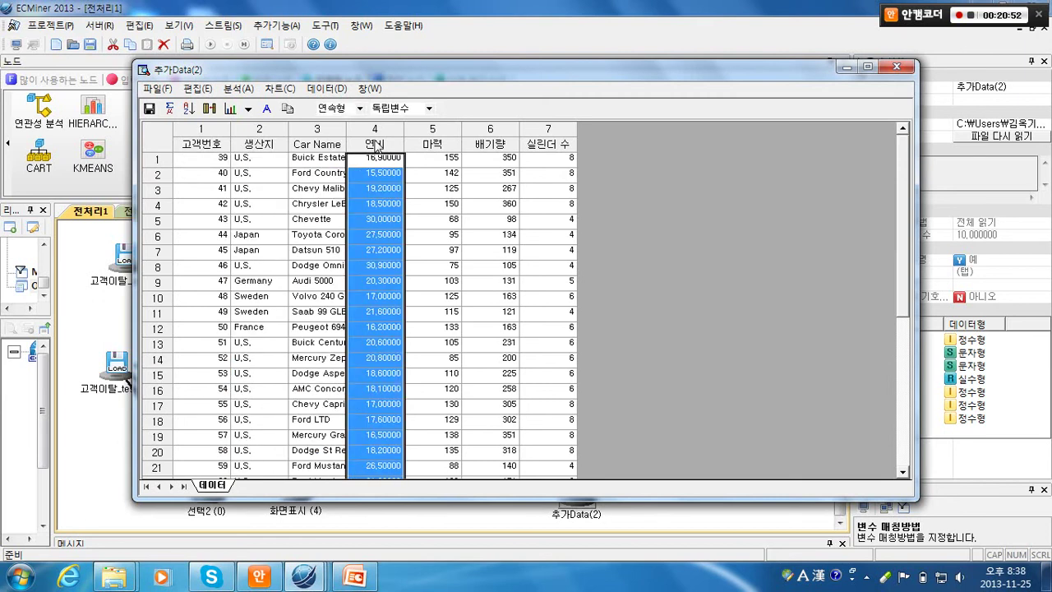
left_click(435, 145)
left_click(493, 145)
left_click(531, 145)
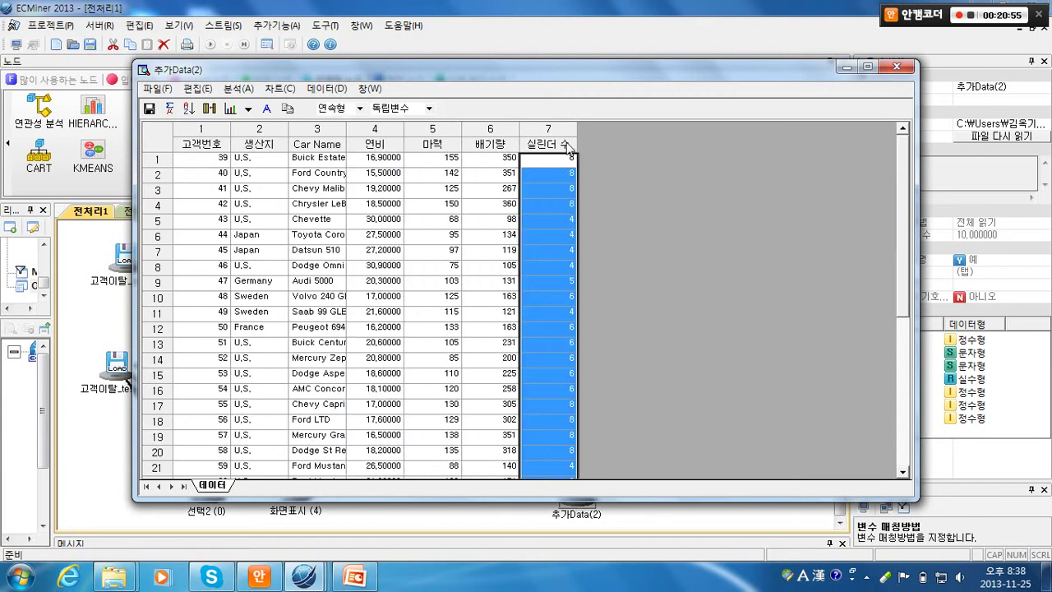
left_click(897, 66)
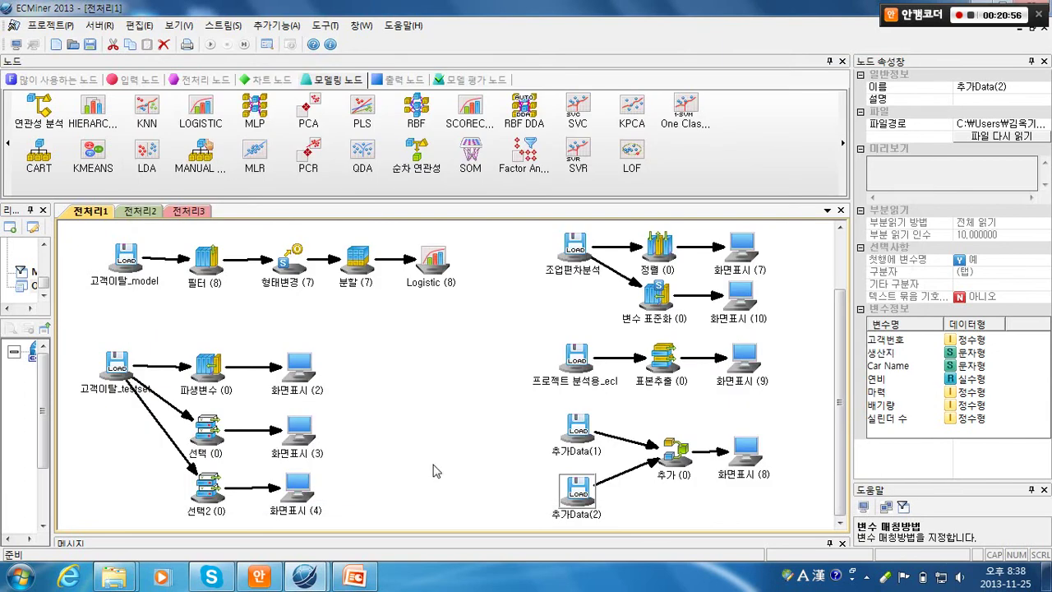
- Recheck the 추가 (0) matching settings, bring back the 화면표시 (8) output, and find where the second source's rows begin
left_click(666, 450)
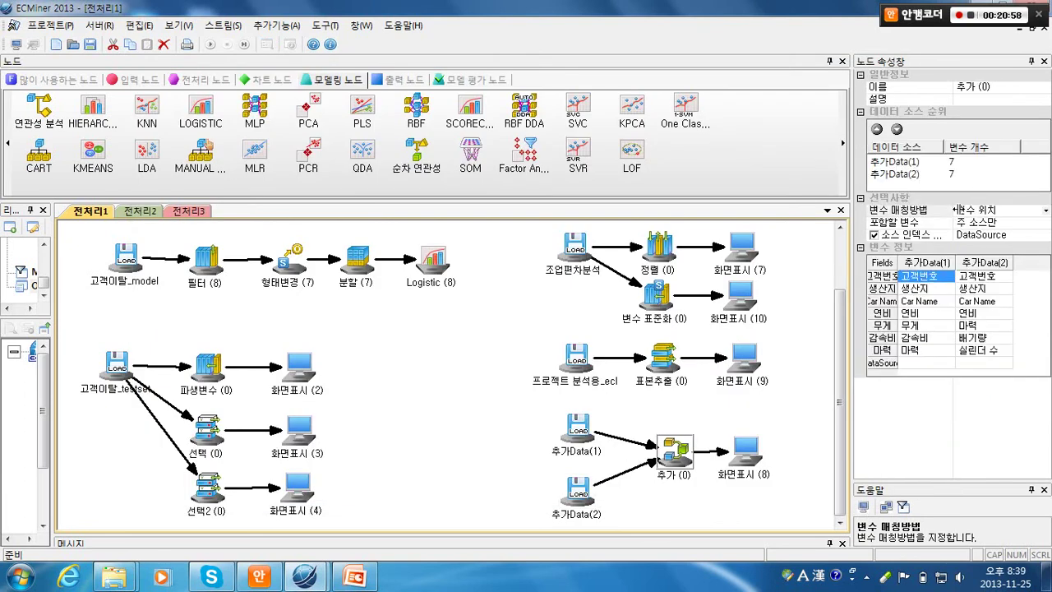
left_click(747, 444)
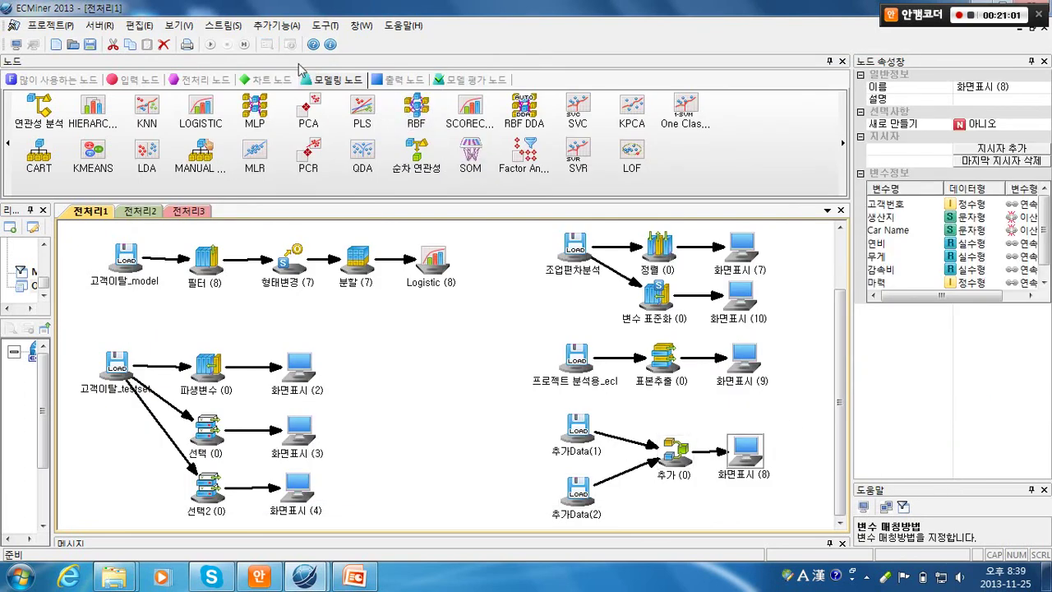
left_click(244, 45)
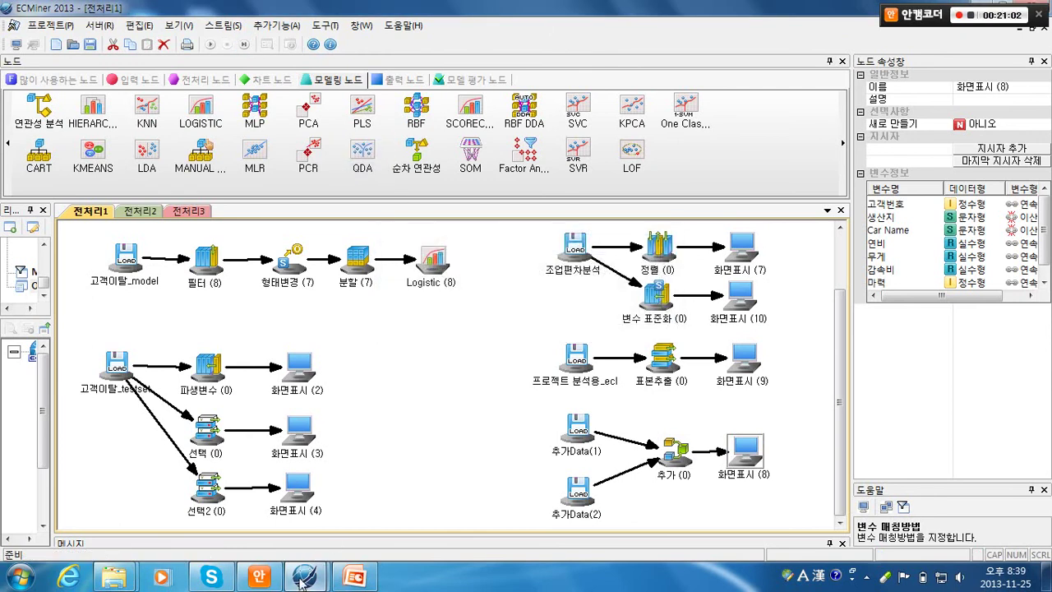
mouse_move(306, 575)
left_click(415, 488)
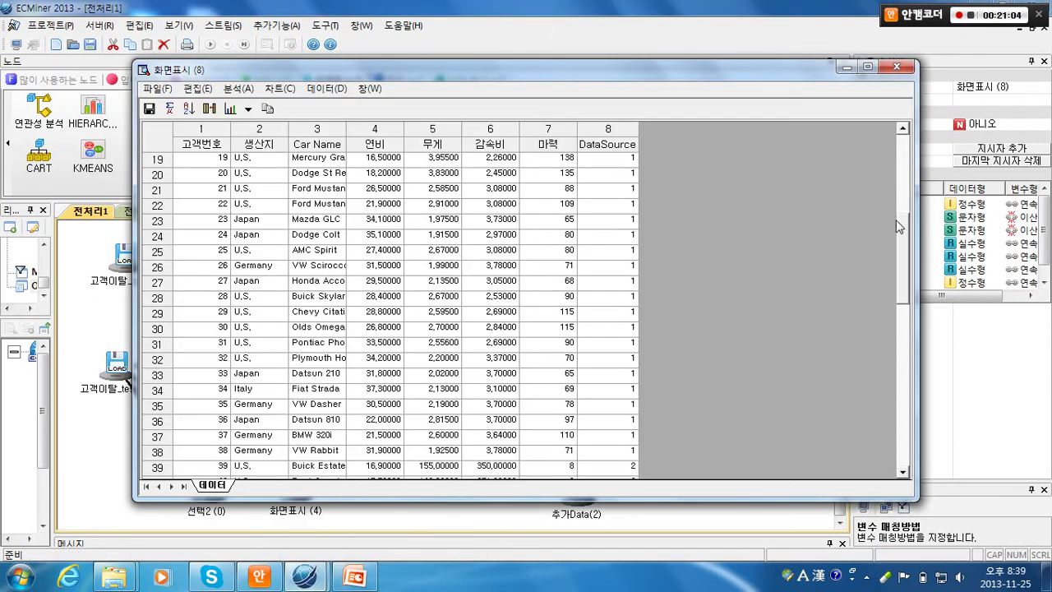
left_click_drag(895, 219, 888, 267)
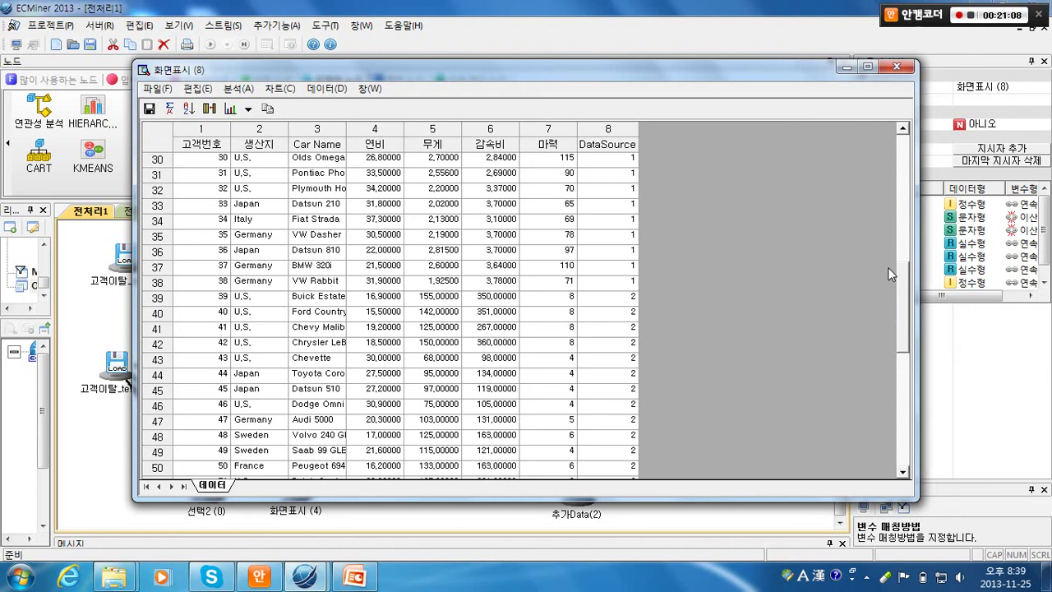
left_click_drag(887, 267, 894, 257)
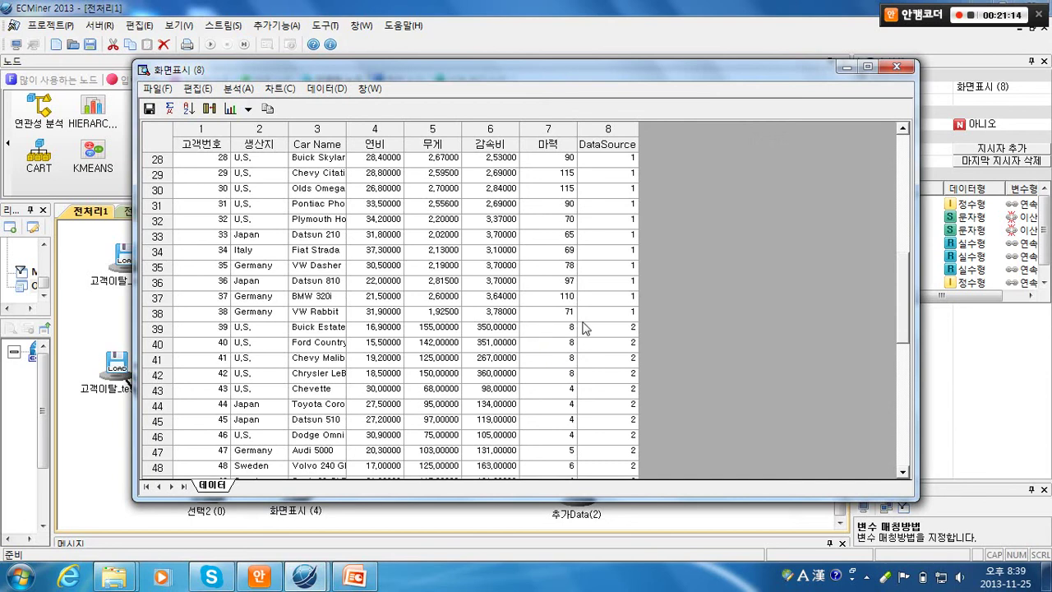
- Examine the 마력 column and highlight the rows appended from the second source, customer numbers 39 to 76
left_click_drag(597, 151, 566, 167)
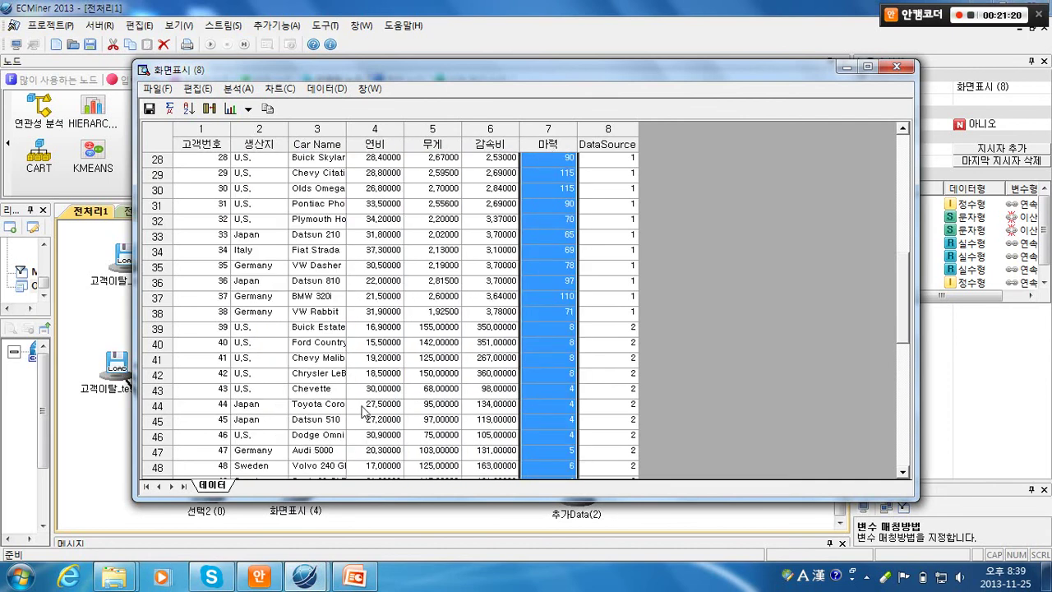
scroll(895, 264, "down", 5)
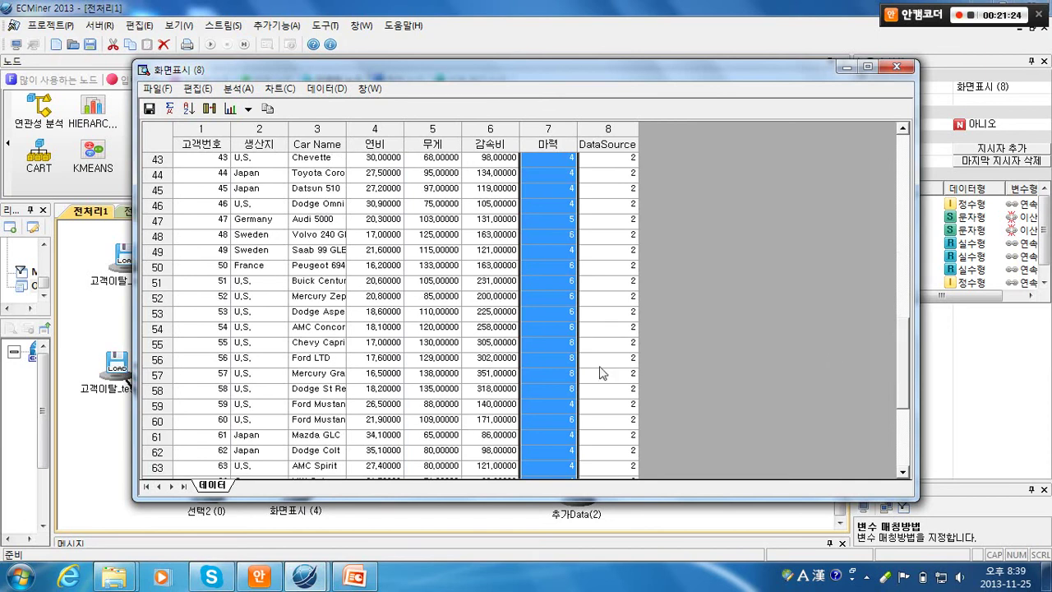
left_click_drag(894, 348, 899, 308)
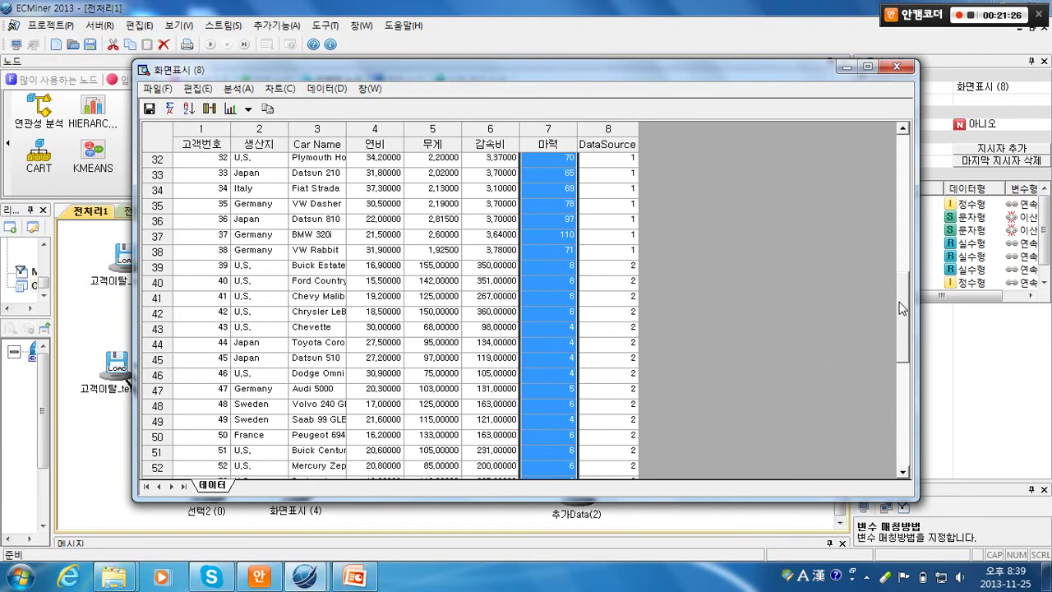
left_click(546, 265)
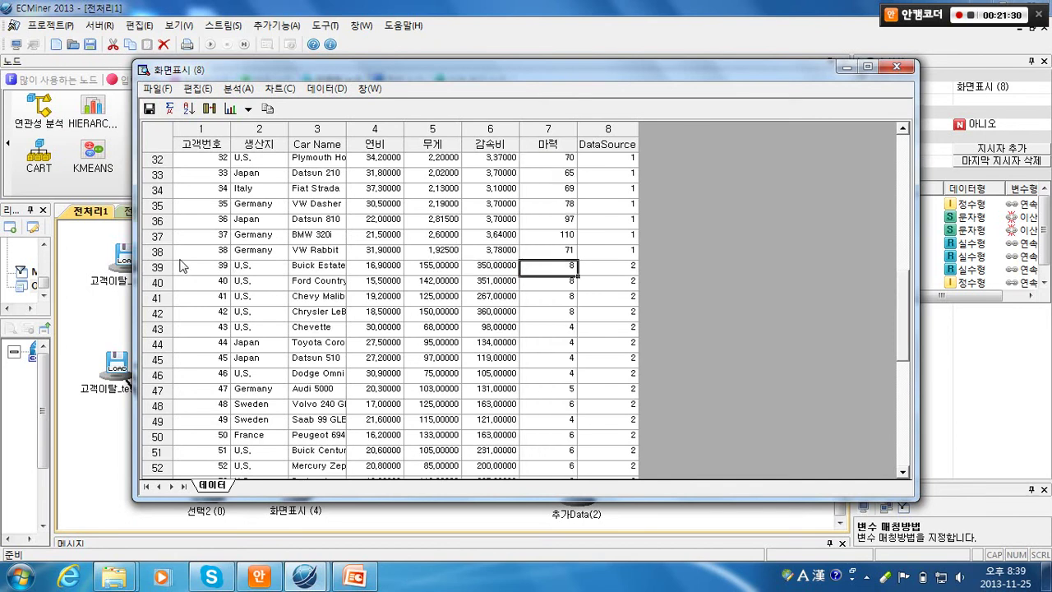
left_click_drag(185, 265, 534, 465)
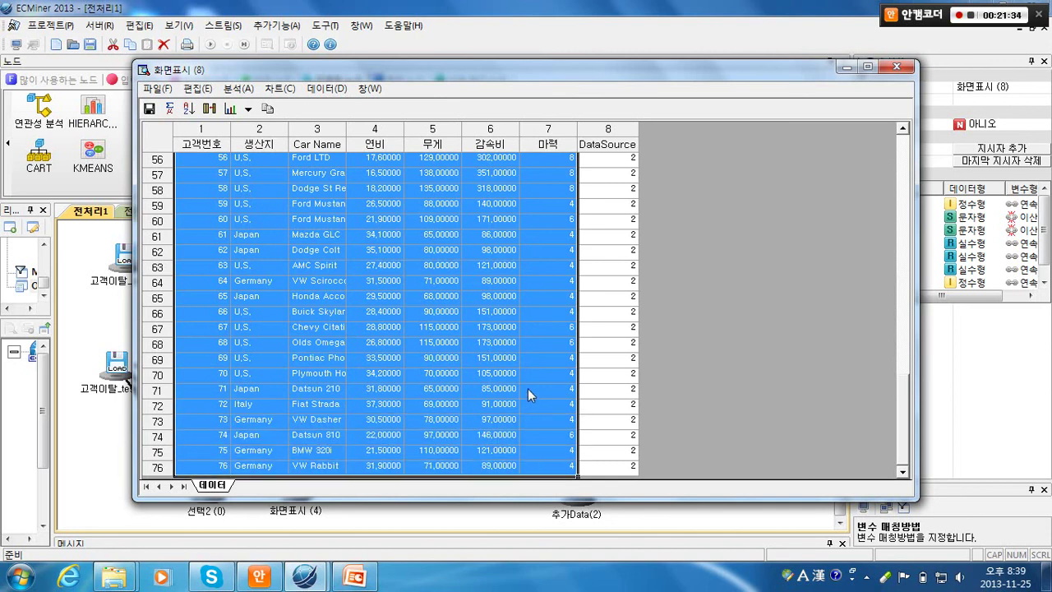
scroll(528, 390, "up", 10)
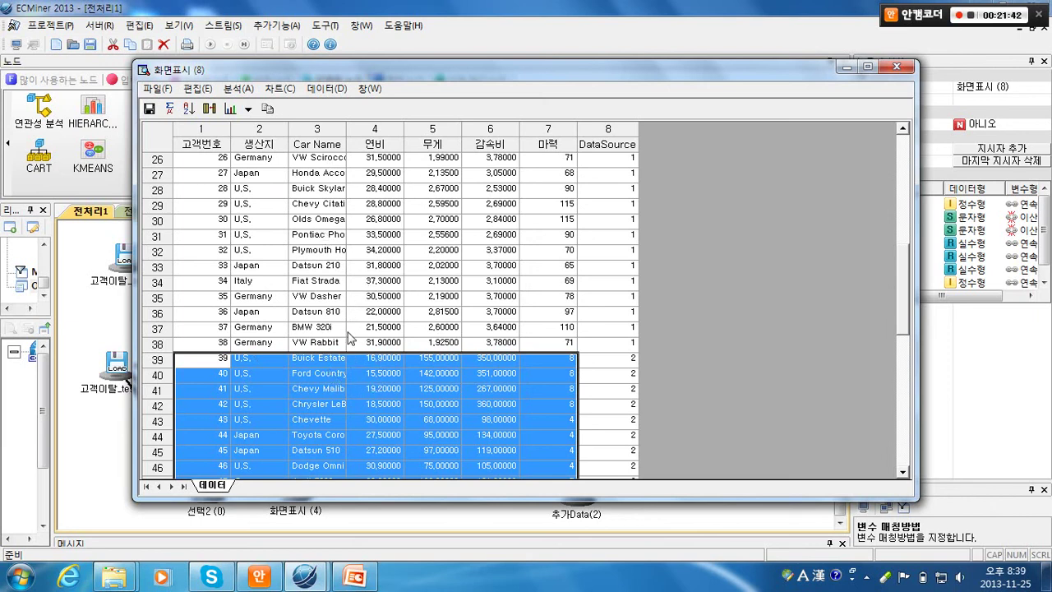
- Compare the 마력 values of the first source's rows with those of the second source's rows in the appended output
left_click(421, 326)
left_click(558, 327)
left_click(560, 354)
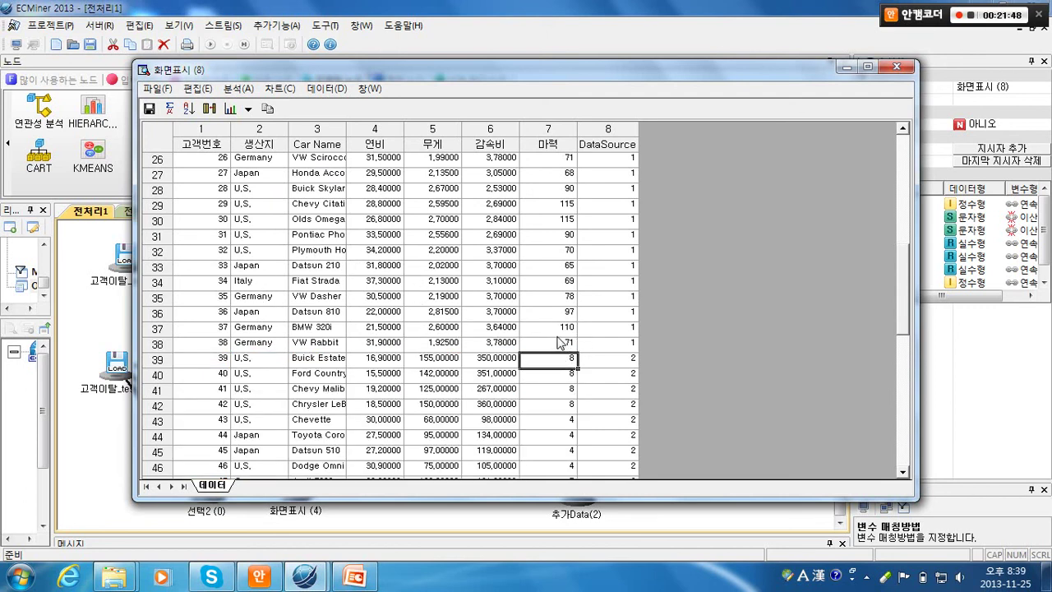
left_click(558, 340)
left_click(559, 357)
left_click(558, 373)
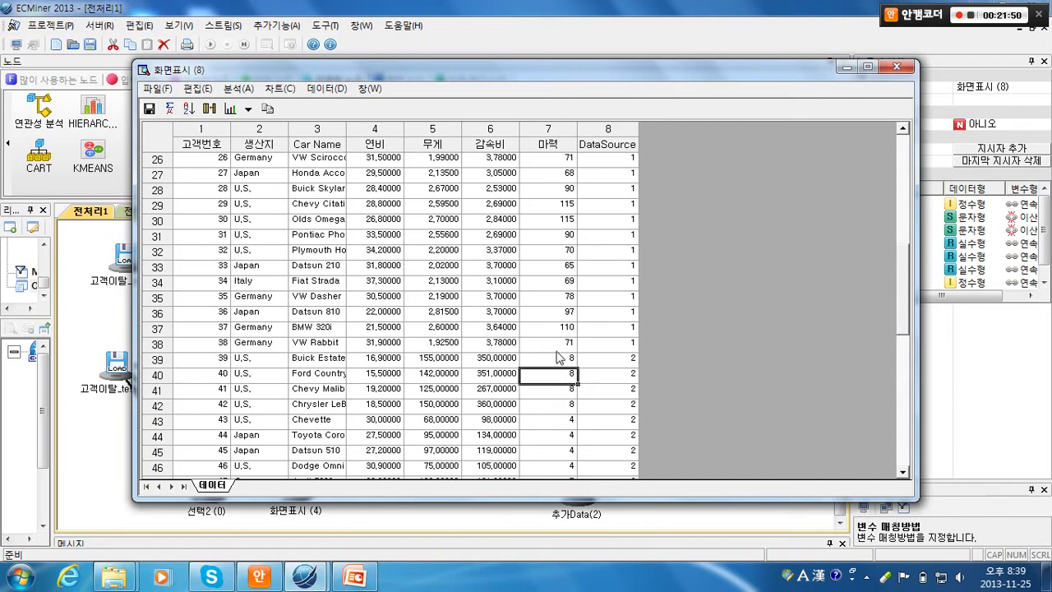
left_click(544, 205)
left_click(544, 220)
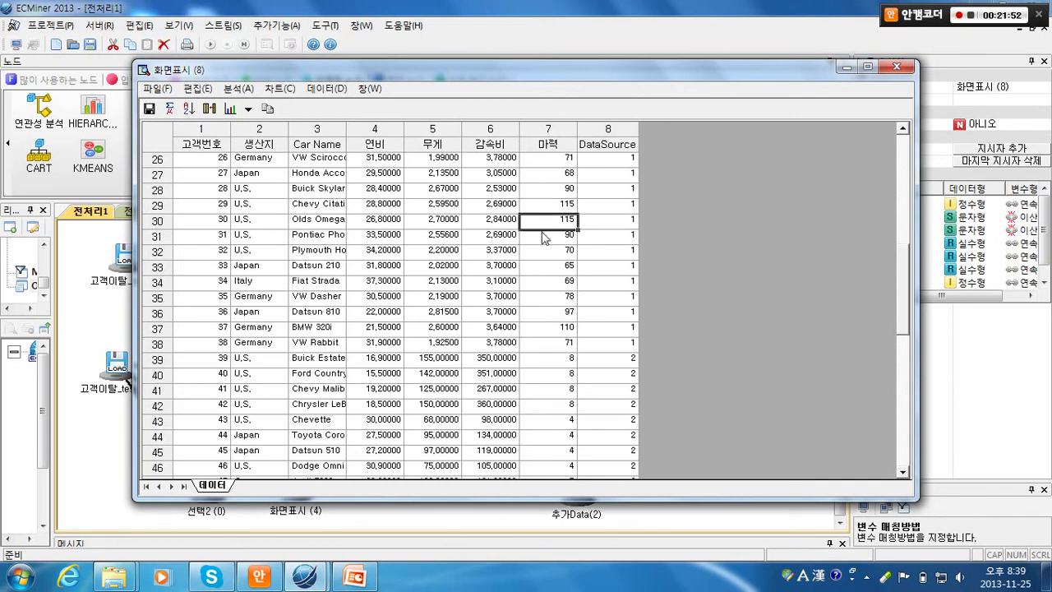
left_click(543, 237)
left_click(543, 251)
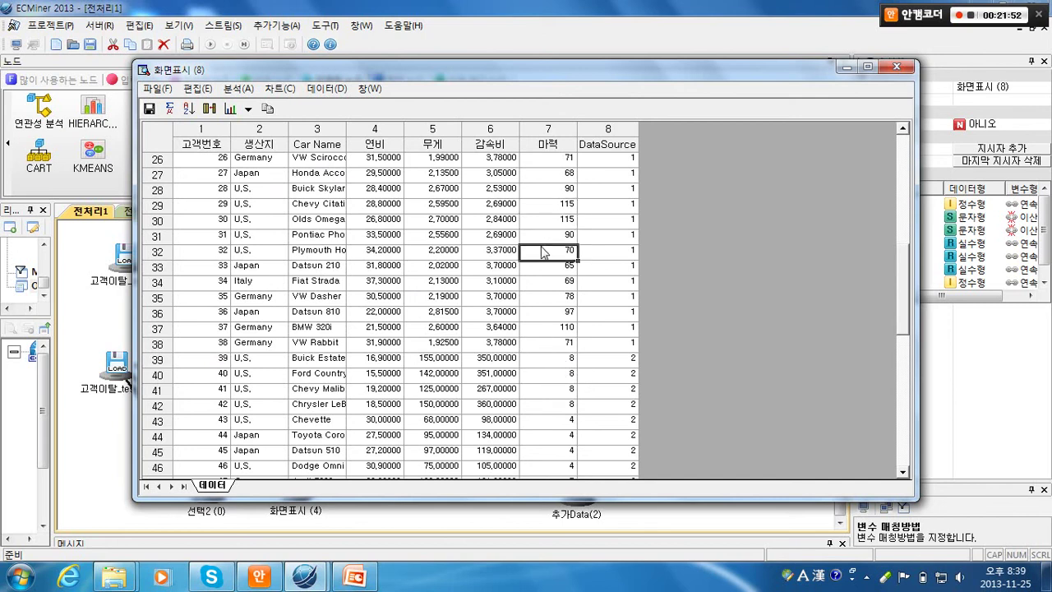
left_click(545, 358)
left_click(545, 373)
left_click(546, 387)
left_click(545, 402)
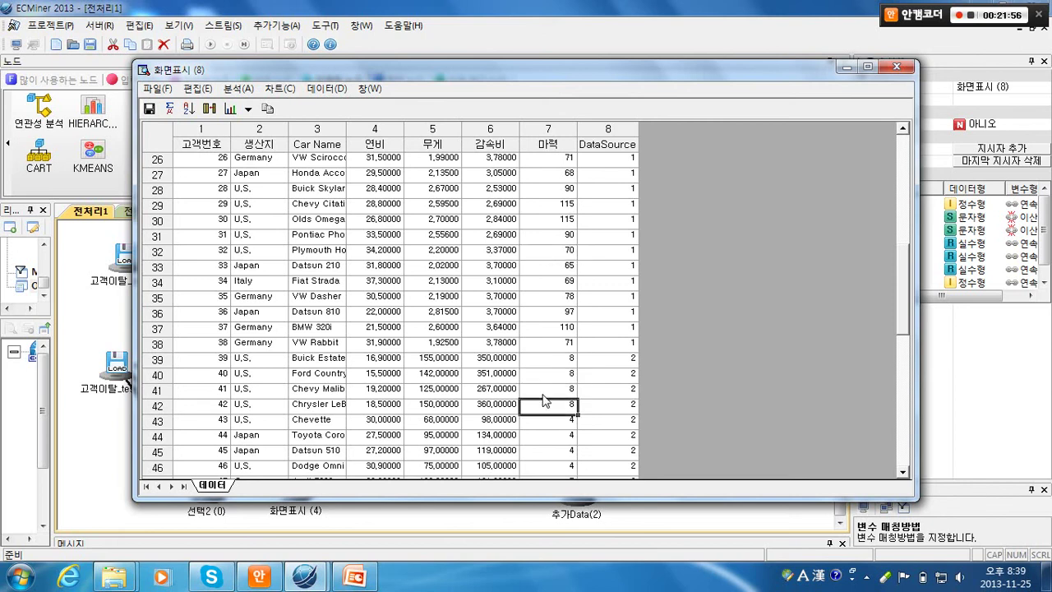
left_click(545, 372)
left_click(538, 435)
left_click(546, 466)
scroll(550, 442, "down", 3)
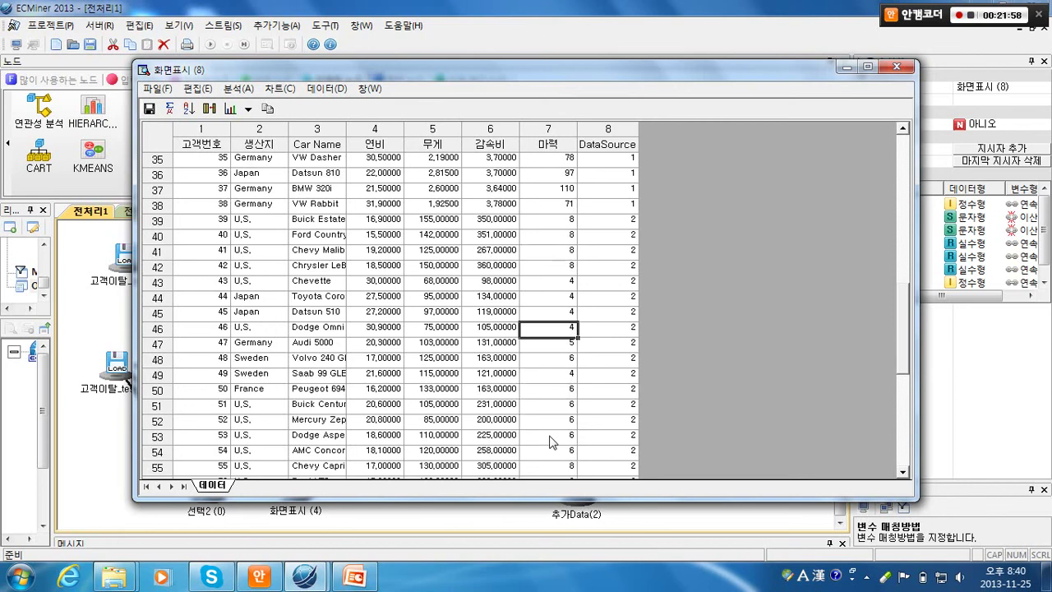
- Check the 마력 values of the second source's rows up to the boundary at customer number 39, and close the 화면표시 (8) output
left_click(546, 417)
left_click(544, 374)
left_click(545, 403)
left_click(544, 386)
left_click(544, 371)
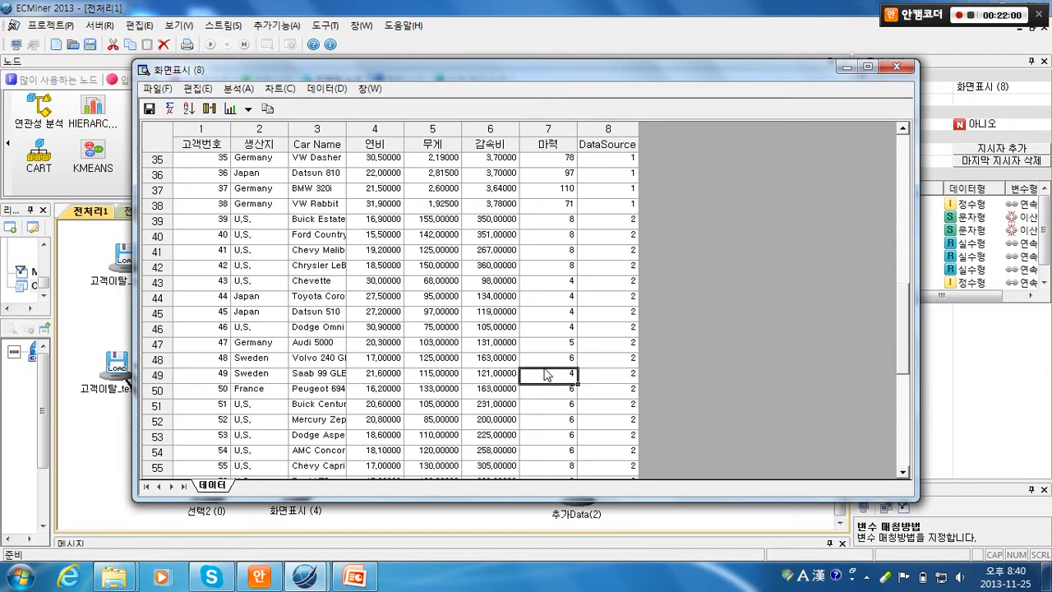
left_click(545, 359)
left_click(535, 343)
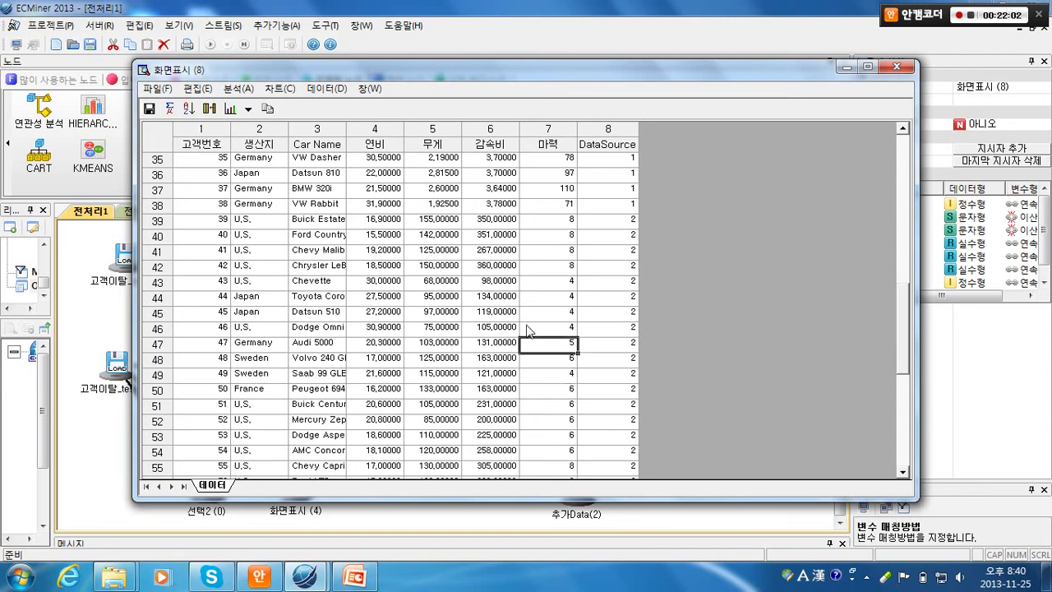
scroll(527, 328, "up", 1)
left_click(550, 265)
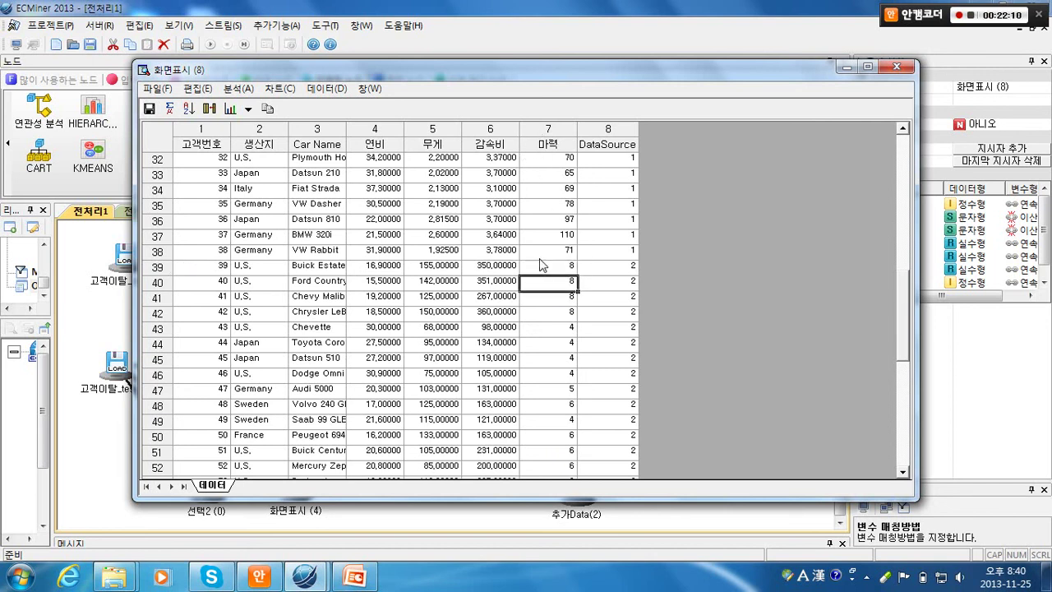
left_click(896, 66)
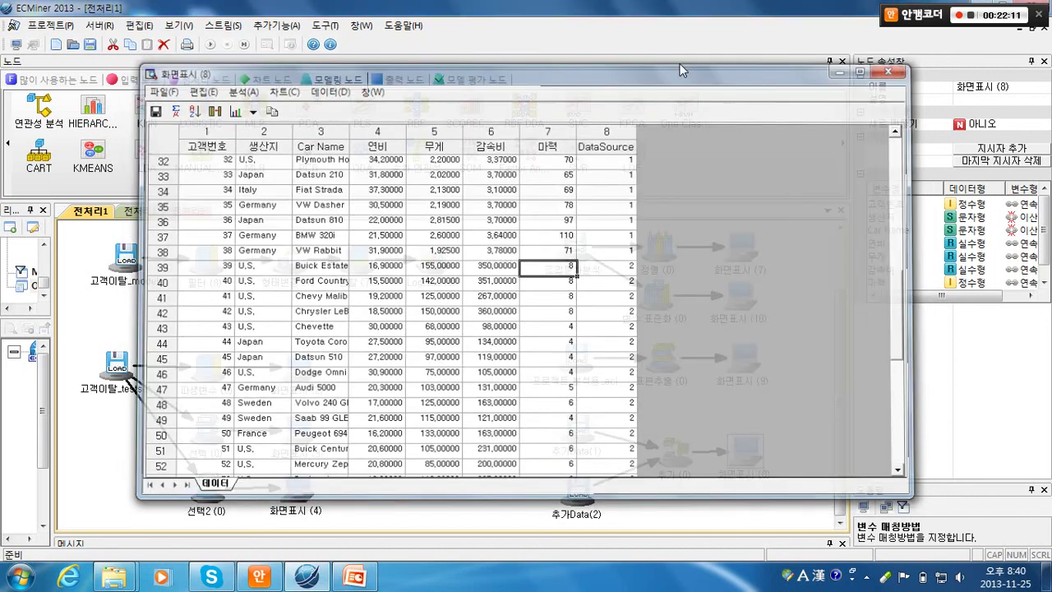
- Set the variable matching method of the 추가 (0) node to 변수명 and run the stream to the 화면표시 (8) output
left_click(662, 448)
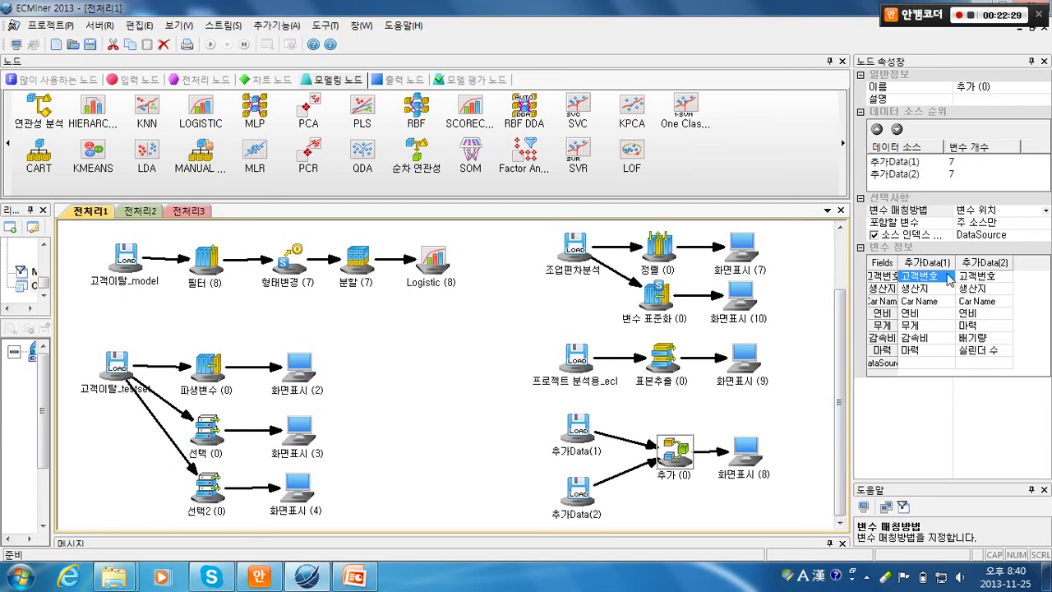
left_click(1039, 210)
left_click(1039, 210)
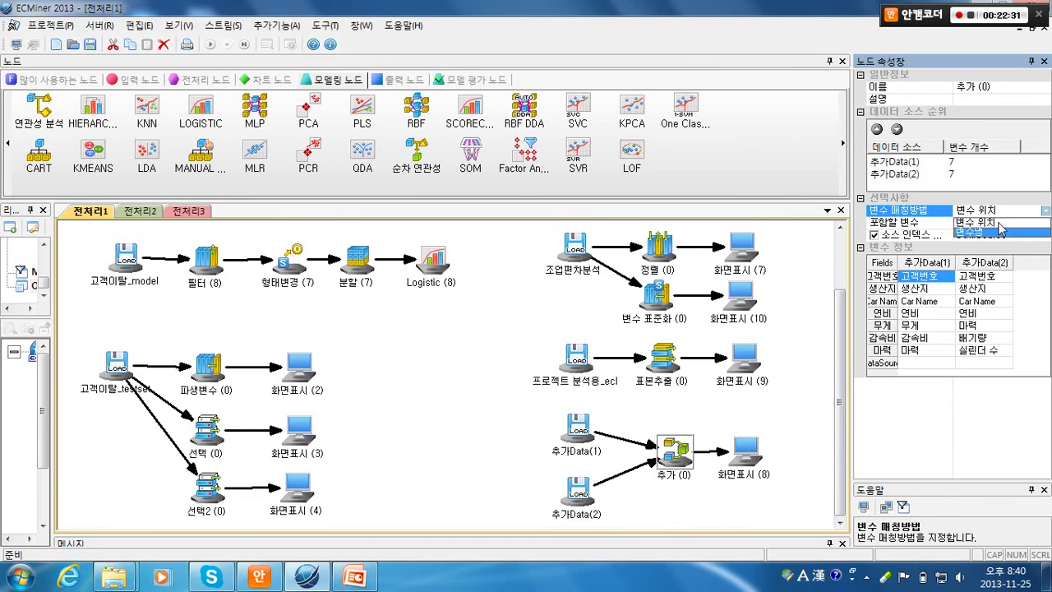
left_click(1000, 230)
left_click(750, 444)
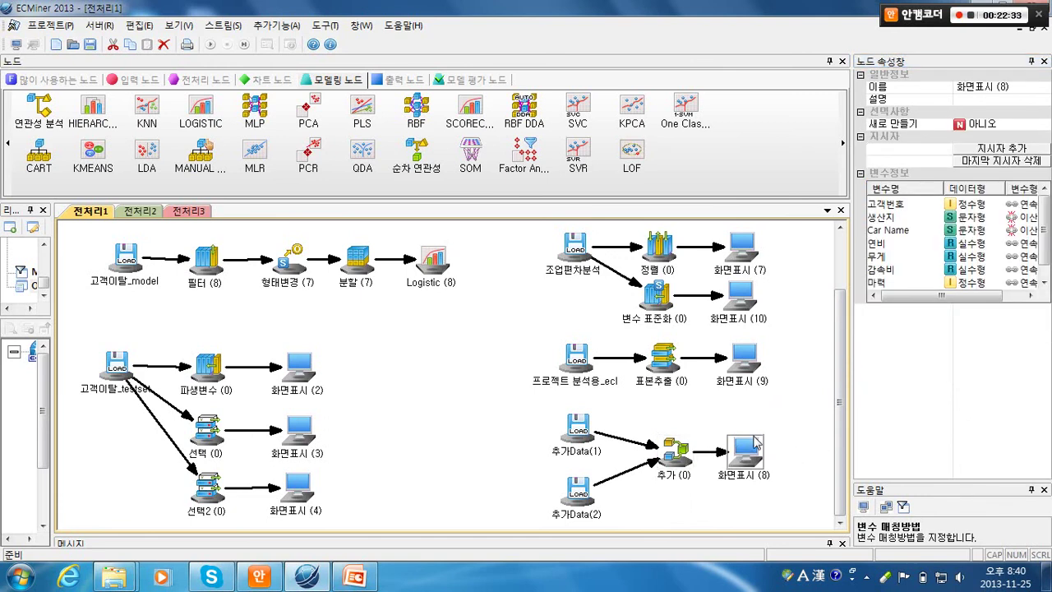
left_click(244, 45)
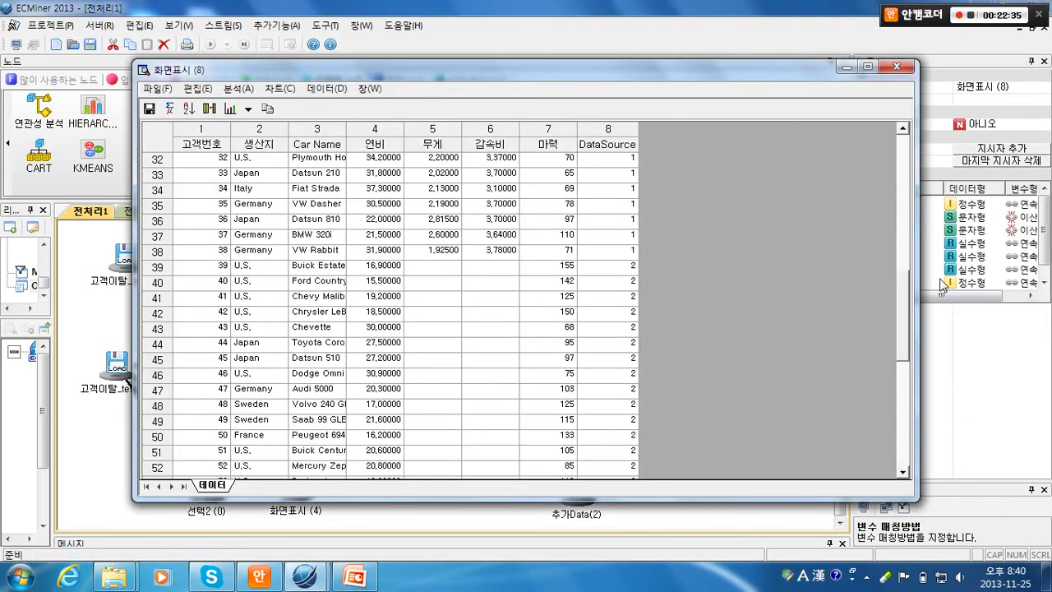
- Highlight the 무게 and 감속비 cells of rows 39 to 76, review the name-matched output from end to start, and close it
left_click_drag(899, 297, 887, 269)
left_click(427, 341)
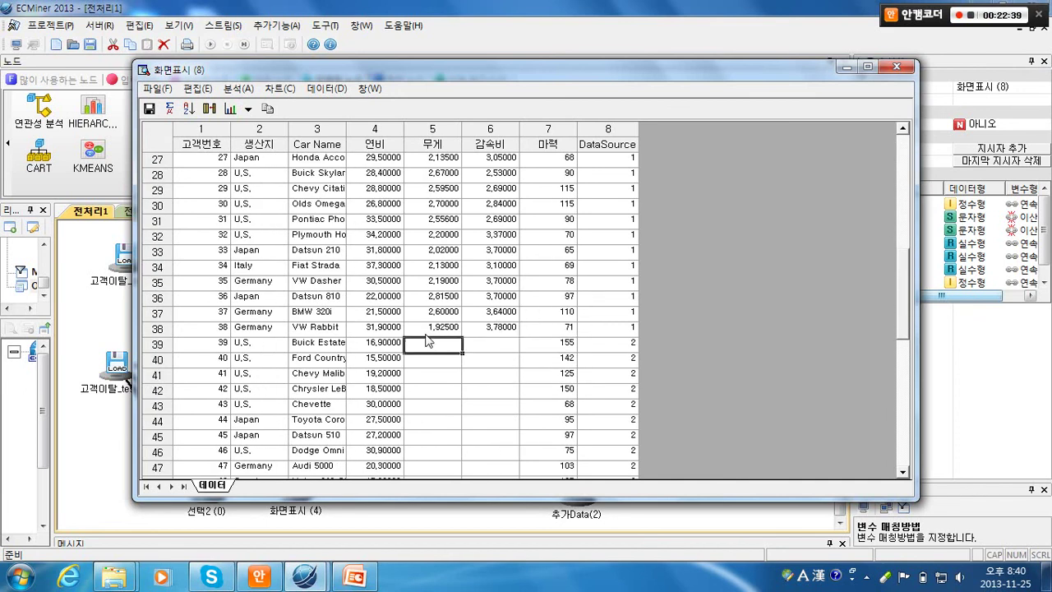
left_click_drag(426, 340, 514, 416)
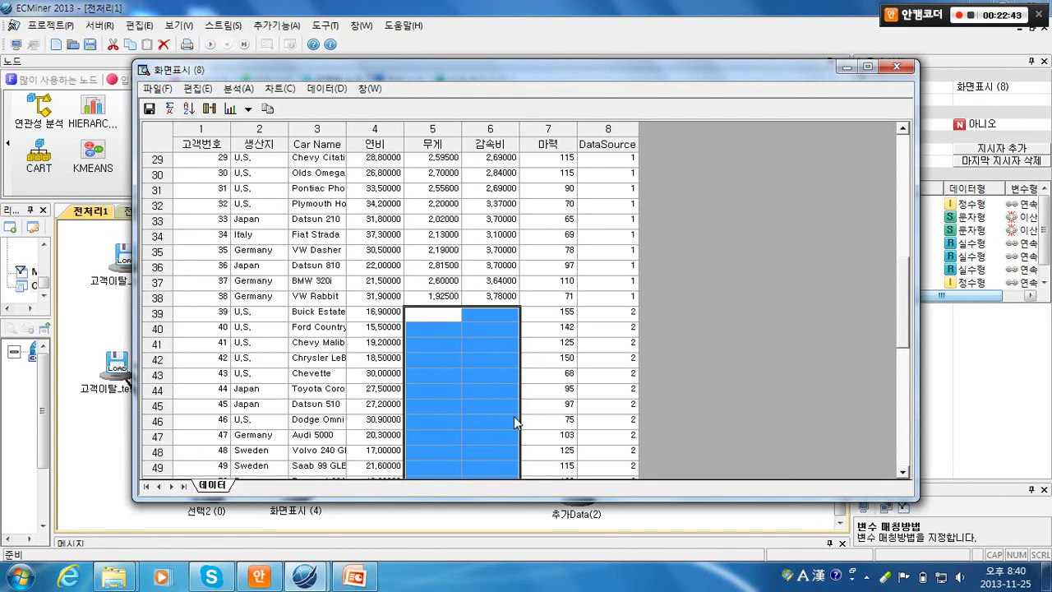
scroll(513, 416, "down", 9)
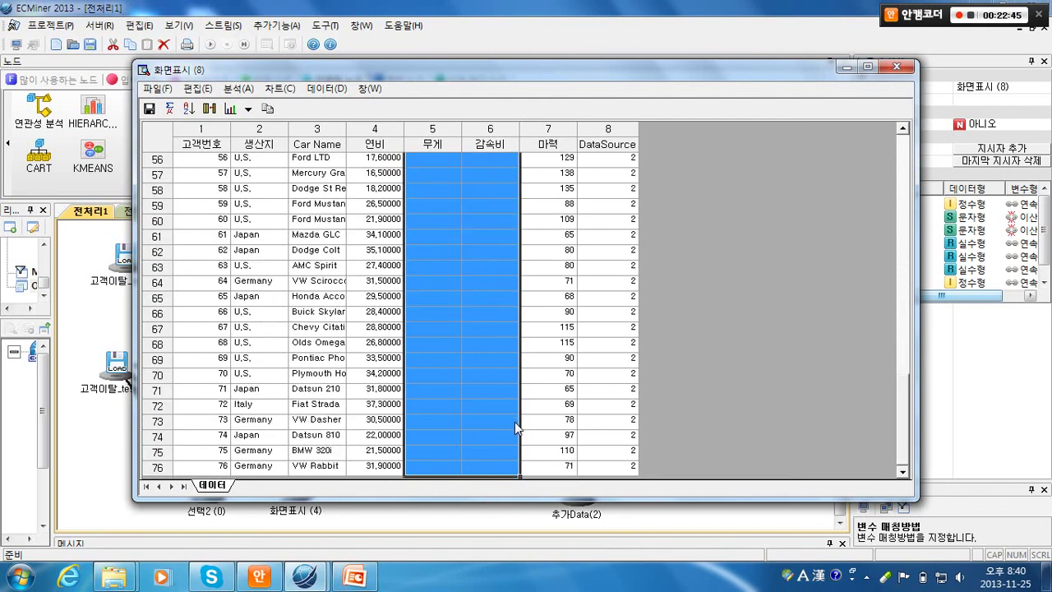
scroll(516, 427, "up", 18)
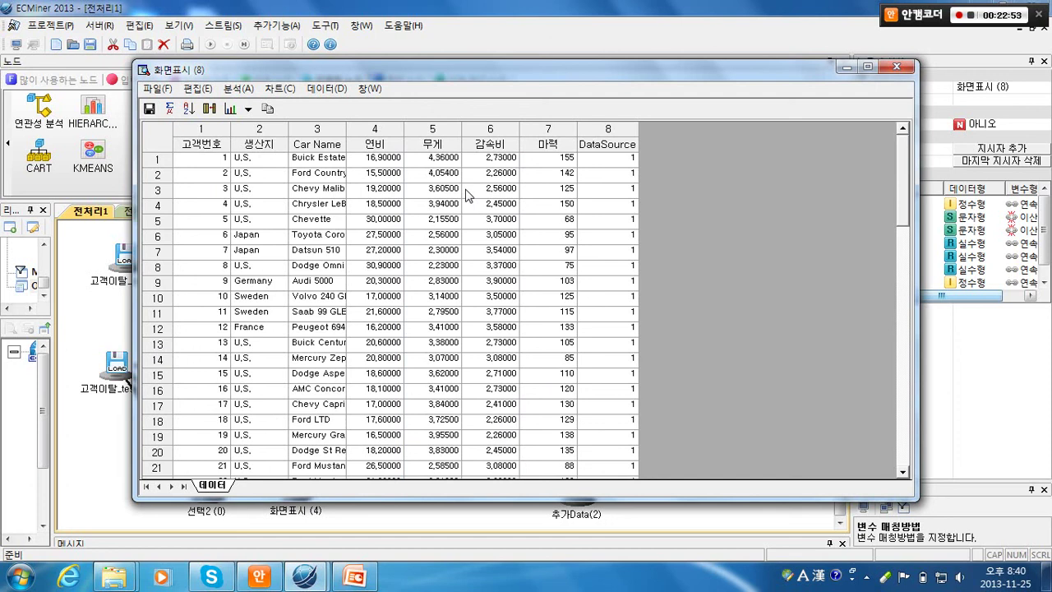
left_click(896, 65)
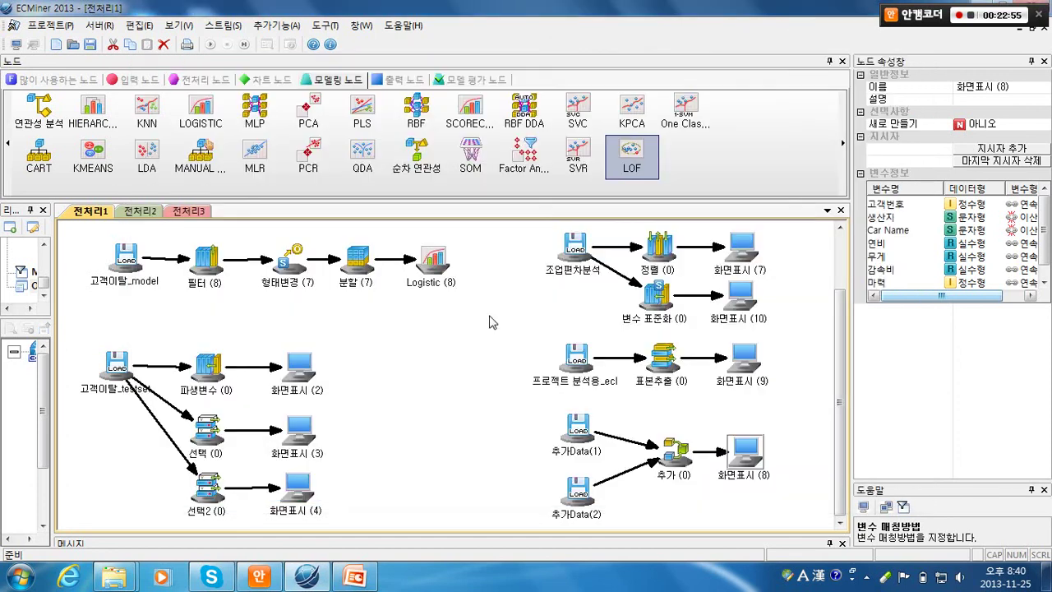
- Review the 포함할 변수 choices of the 추가 (0) node, and switch its DataSource source index off and back on
left_click(677, 456)
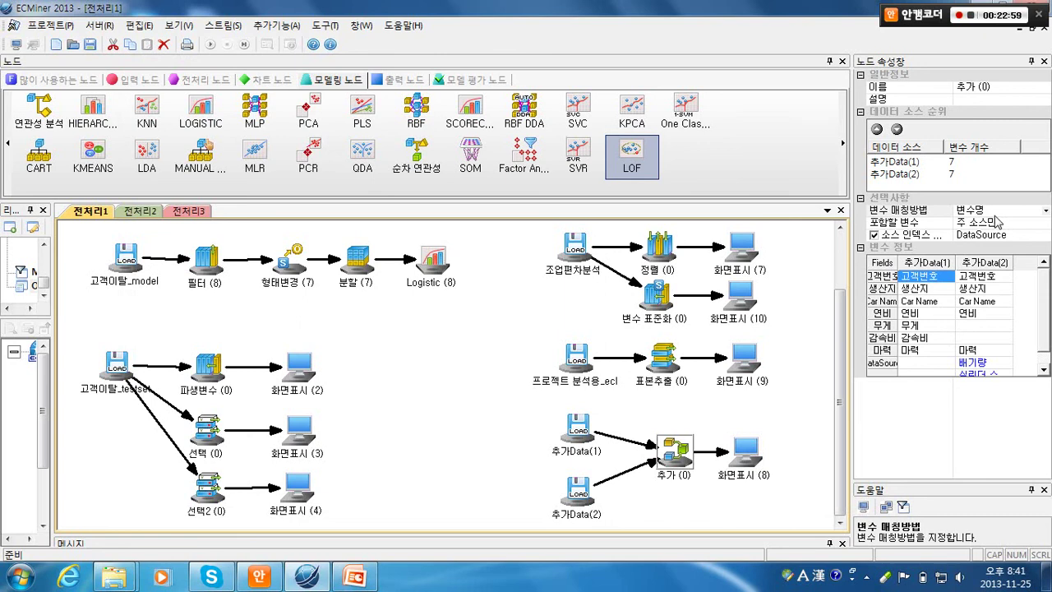
left_click(1034, 225)
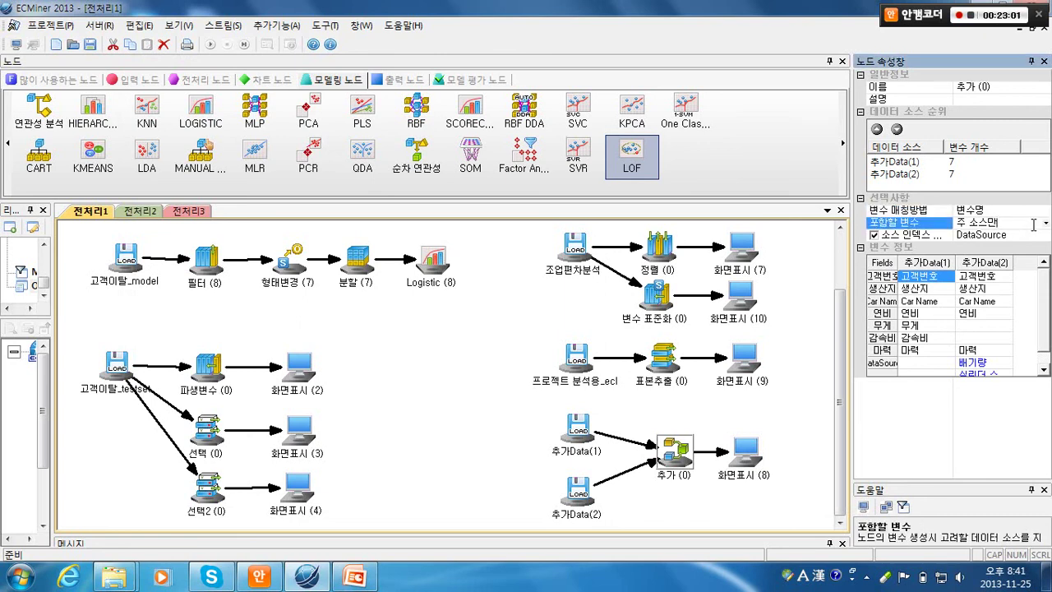
left_click(1045, 224)
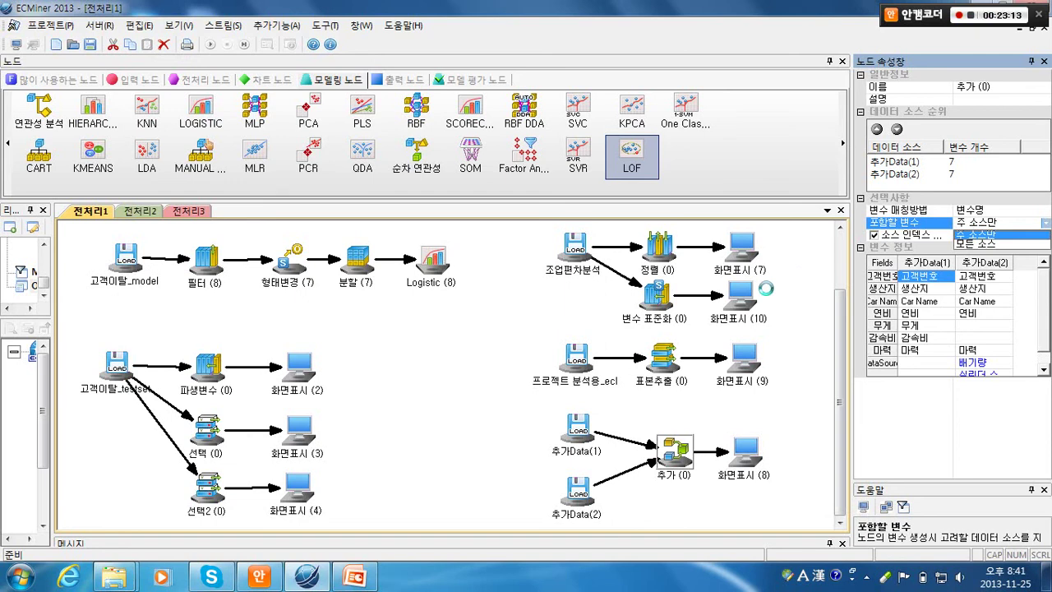
left_click(918, 234)
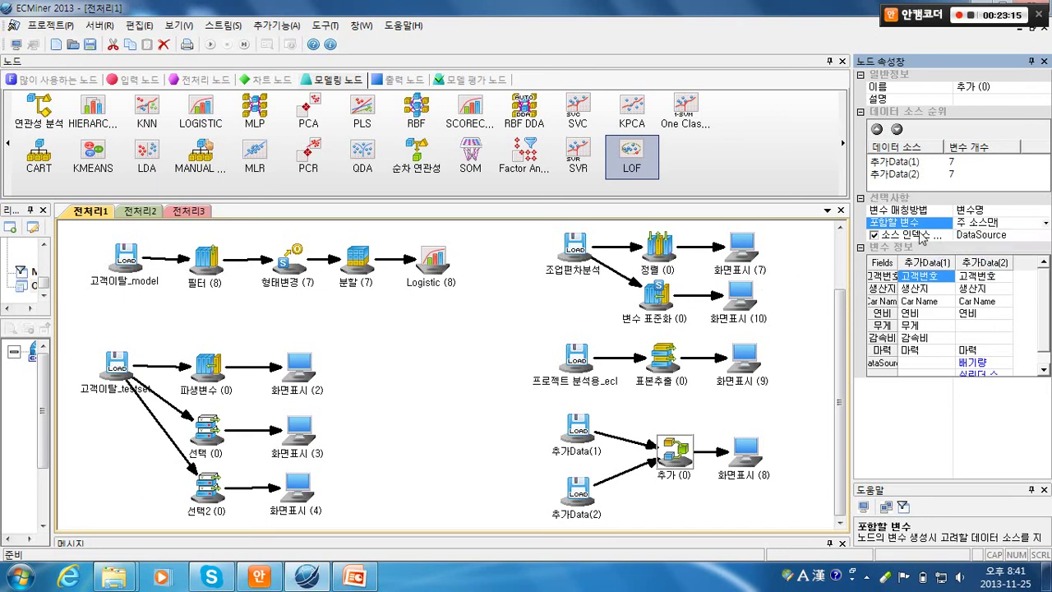
left_click(1019, 236)
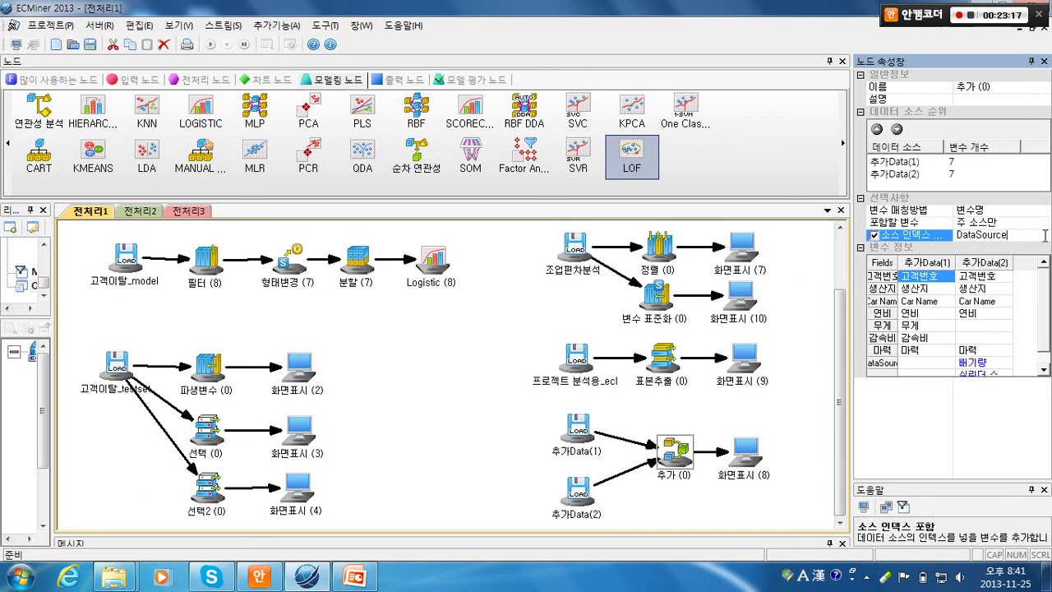
left_click(873, 235)
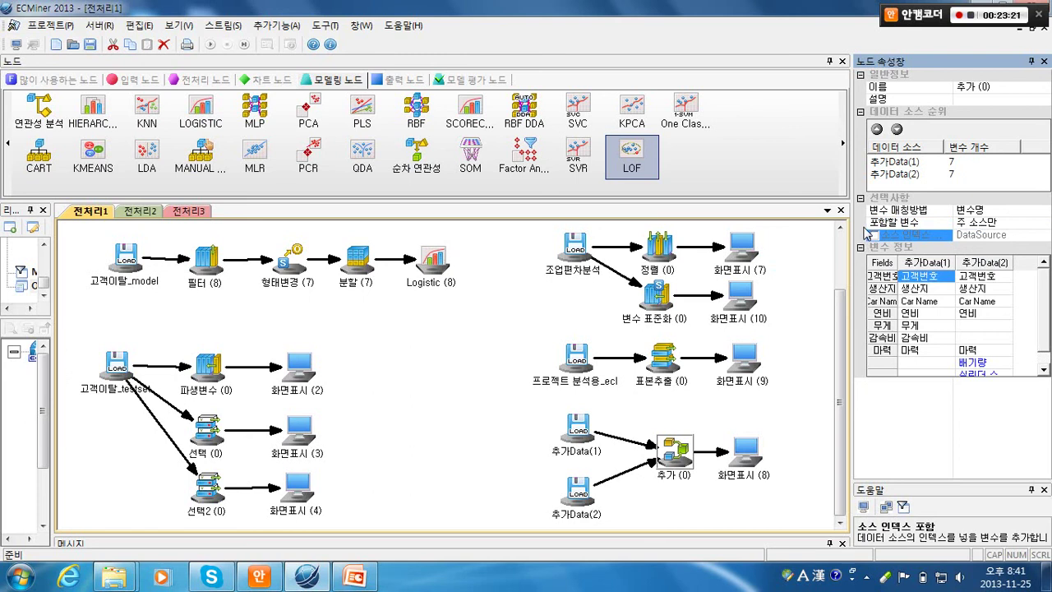
left_click(872, 234)
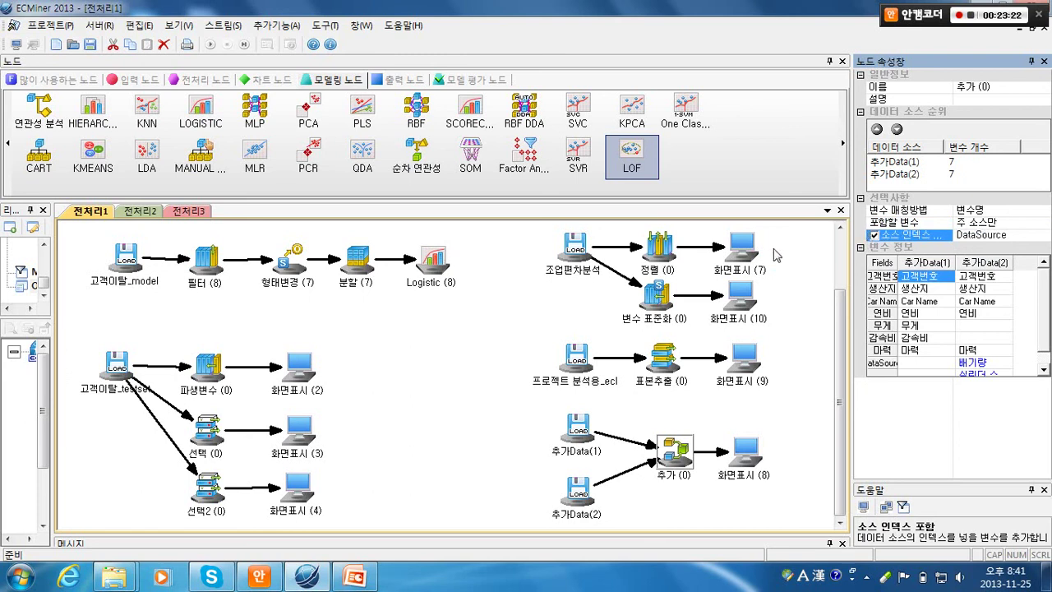